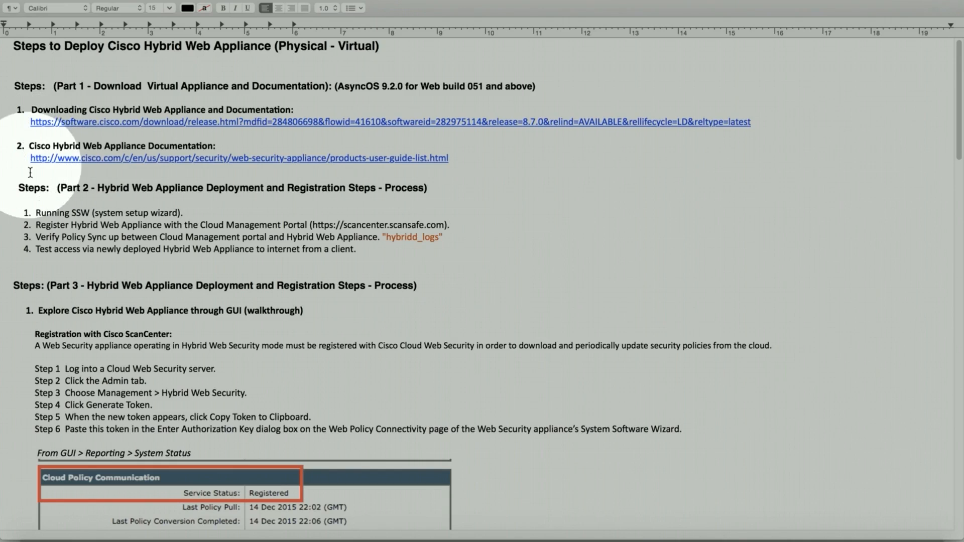
# Scroll the deployment notes past Part 2 to Part 3's ScanCenter registration Steps 1–6 and status screenshot
pyautogui.scroll(-2, 40, 200)
pyautogui.scroll(-3, 40, 200)
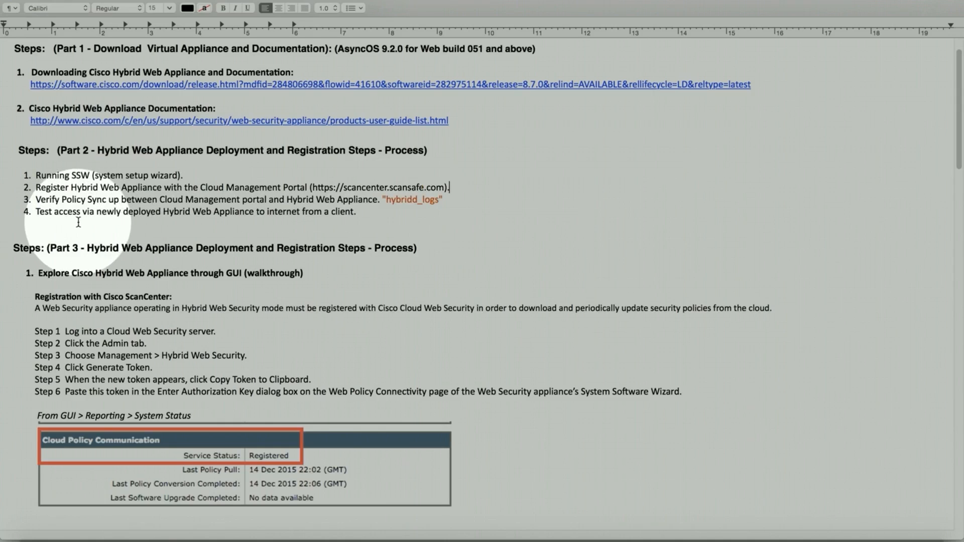
pyautogui.scroll(-5, 78, 222)
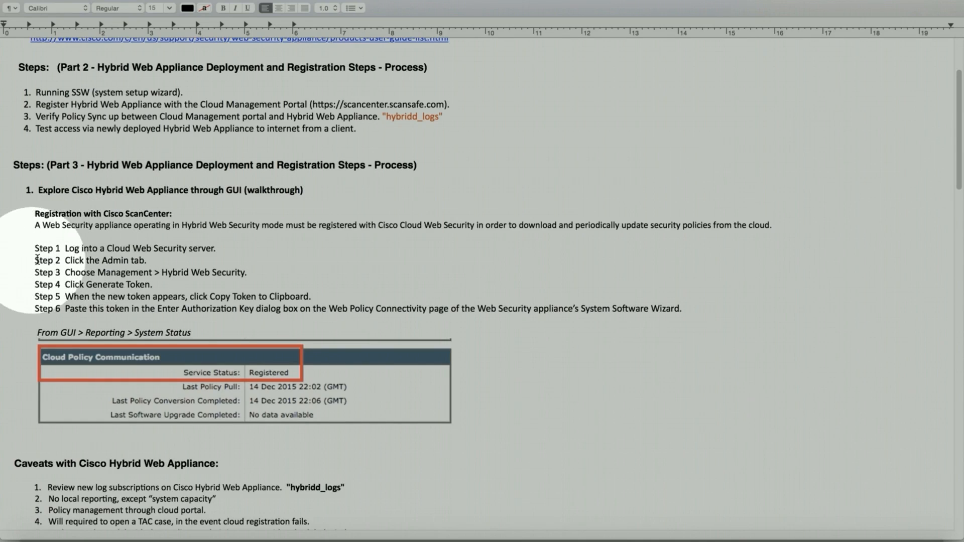
pyautogui.scroll(-5, 37, 261)
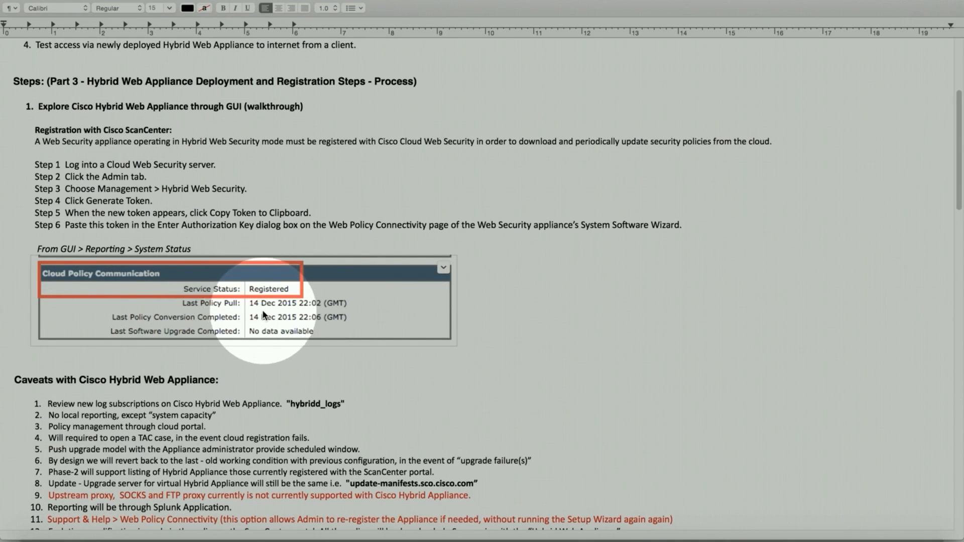
# Scroll through the Caveats list and the Hybrid_log excerpt down to the CWS policy download entries
pyautogui.scroll(-3, 146, 309)
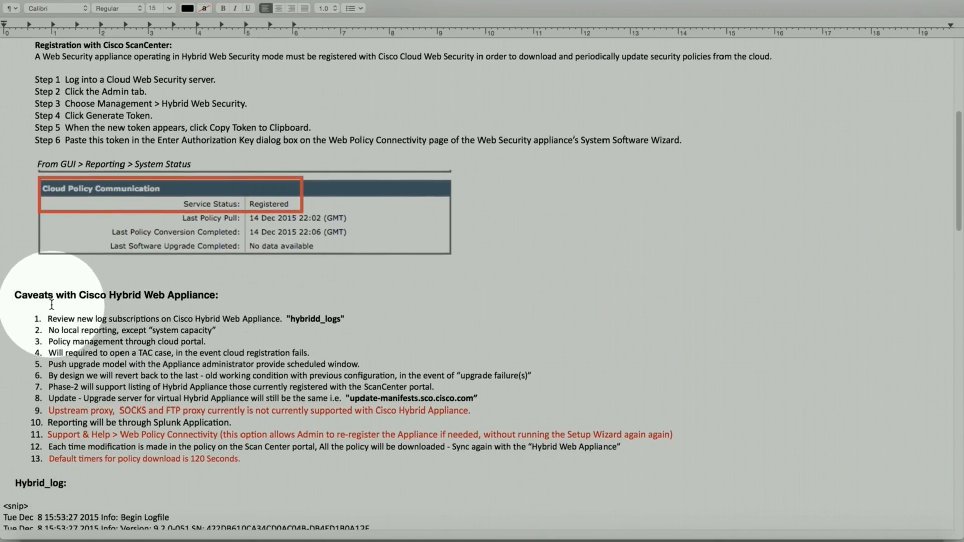
pyautogui.scroll(-3, 53, 308)
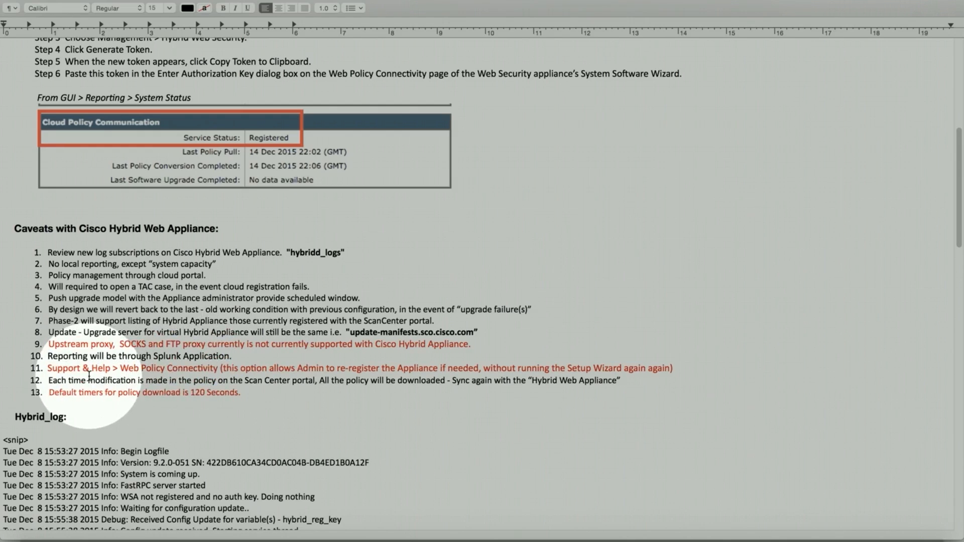
pyautogui.scroll(-1, 89, 405)
pyautogui.scroll(-2, 89, 405)
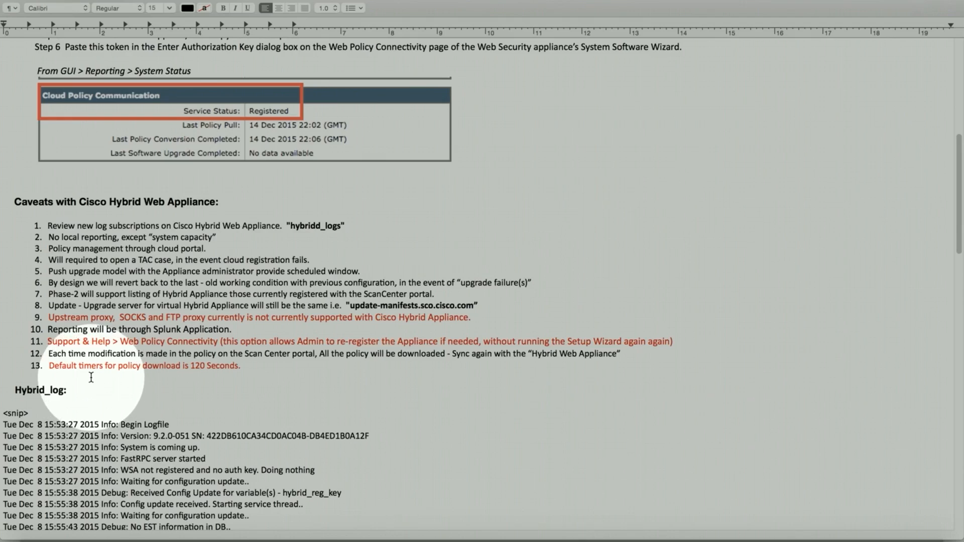
pyautogui.scroll(-6, 91, 382)
pyautogui.scroll(-2, 91, 380)
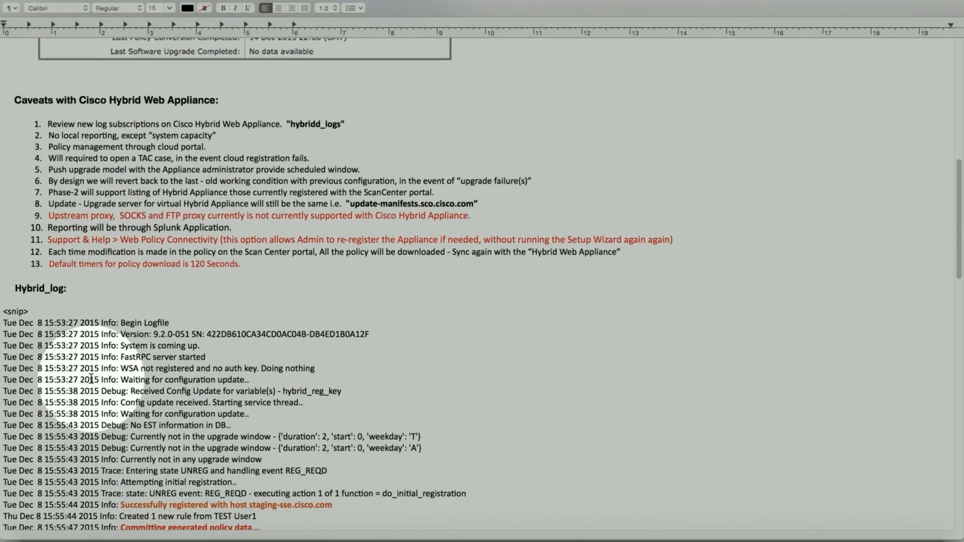
pyautogui.scroll(-6, 81, 347)
pyautogui.scroll(-2, 80, 323)
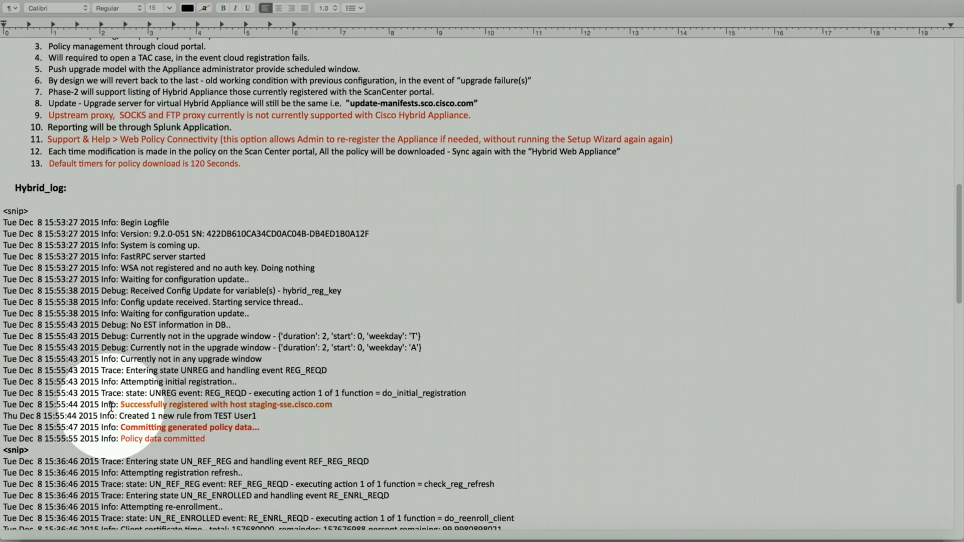
pyautogui.scroll(-1, 111, 405)
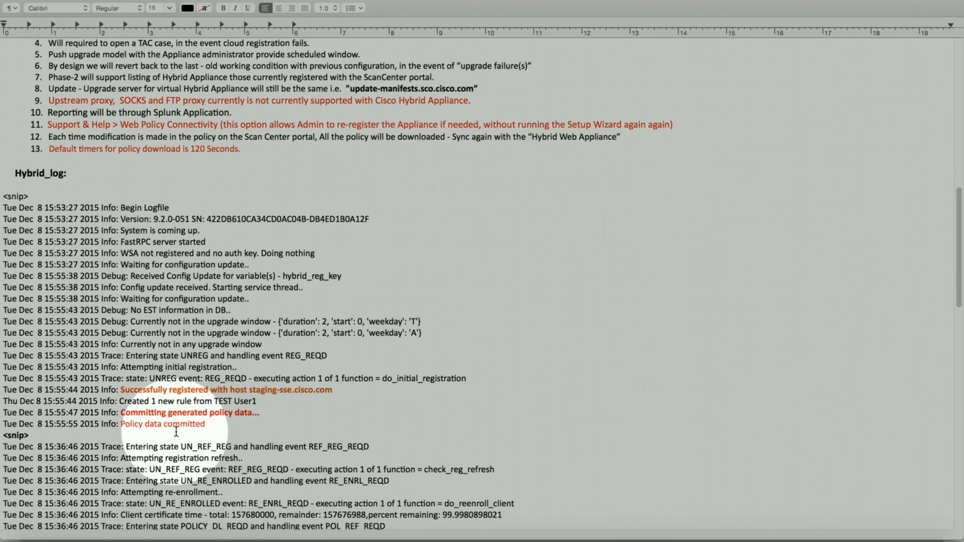
pyautogui.scroll(-5, 141, 427)
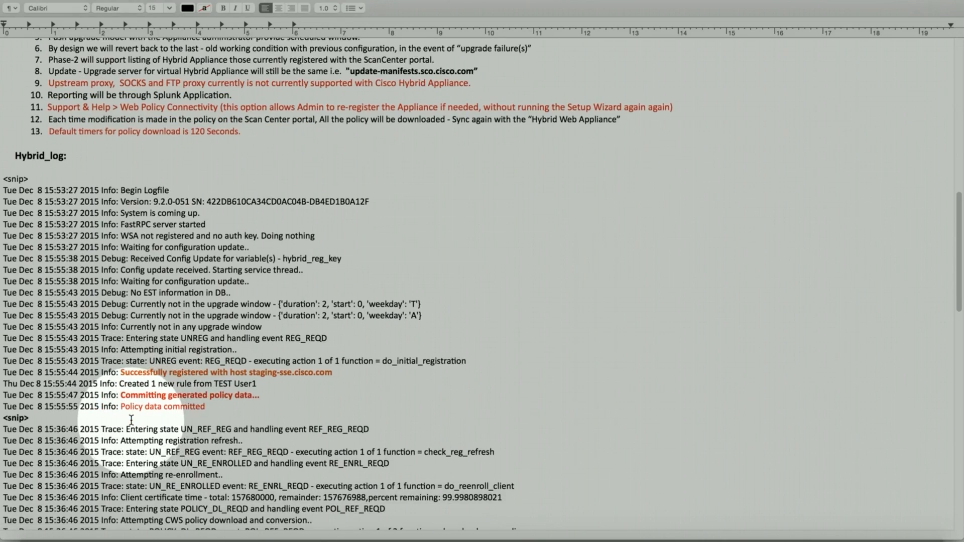
pyautogui.scroll(-15, 131, 421)
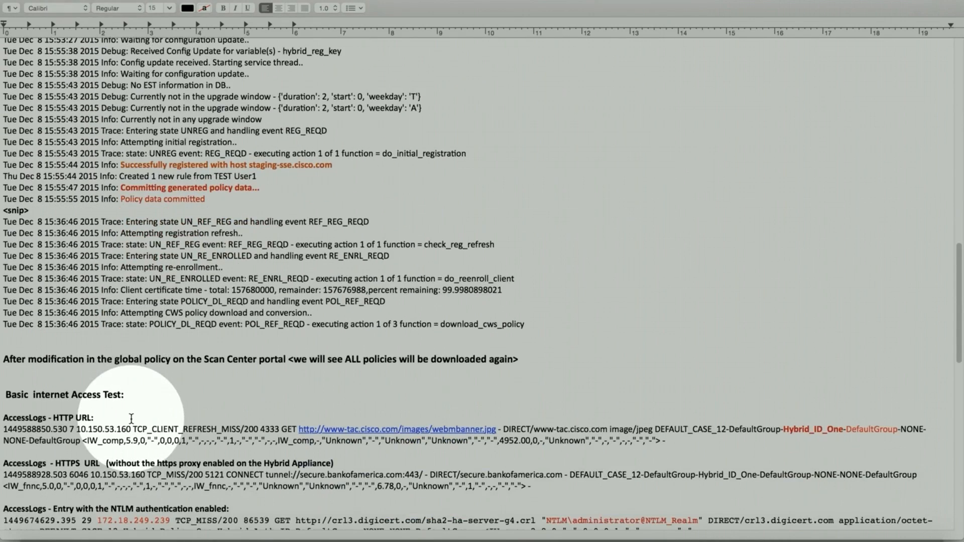
# Scroll through the access log entries, the Supported Models sizing table and the Review log
pyautogui.scroll(-5, 101, 372)
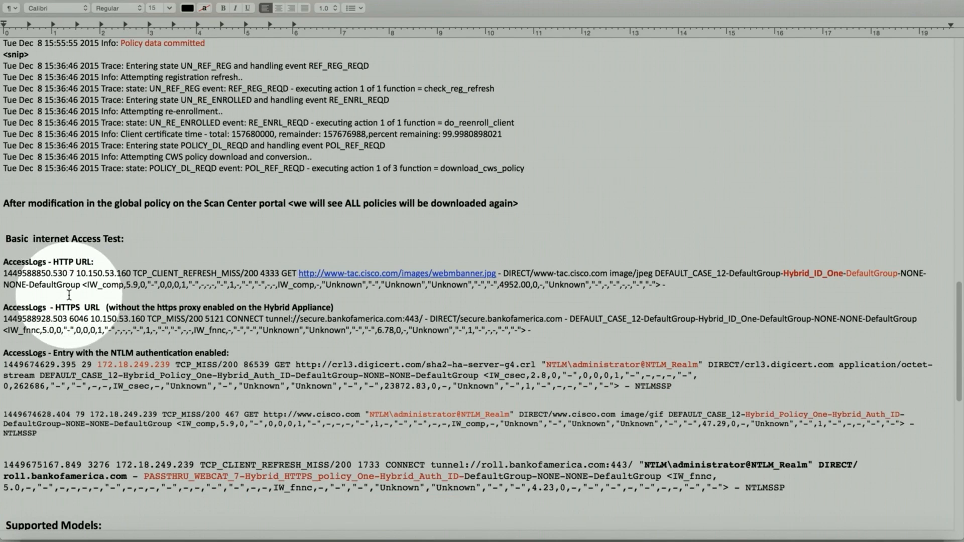
pyautogui.scroll(-3, 68, 296)
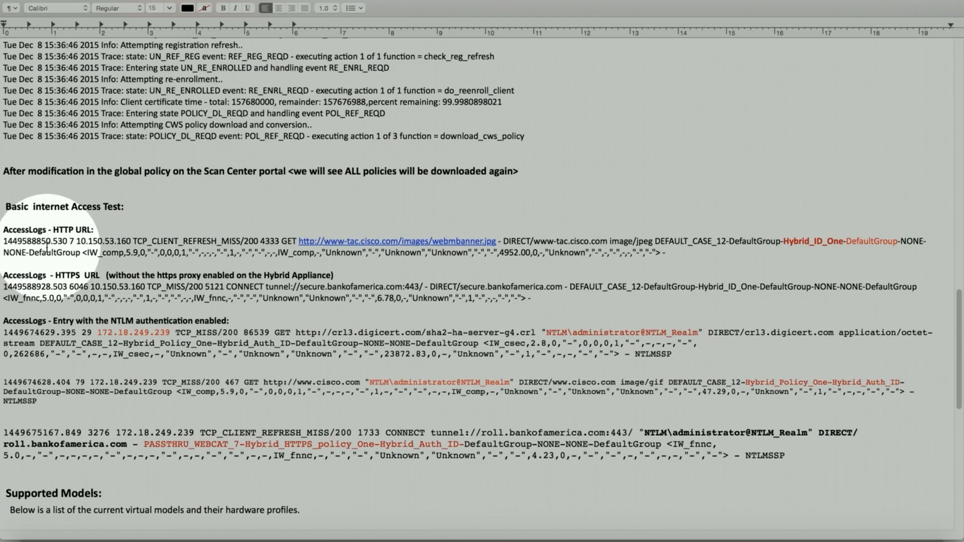
pyautogui.scroll(-5, 50, 278)
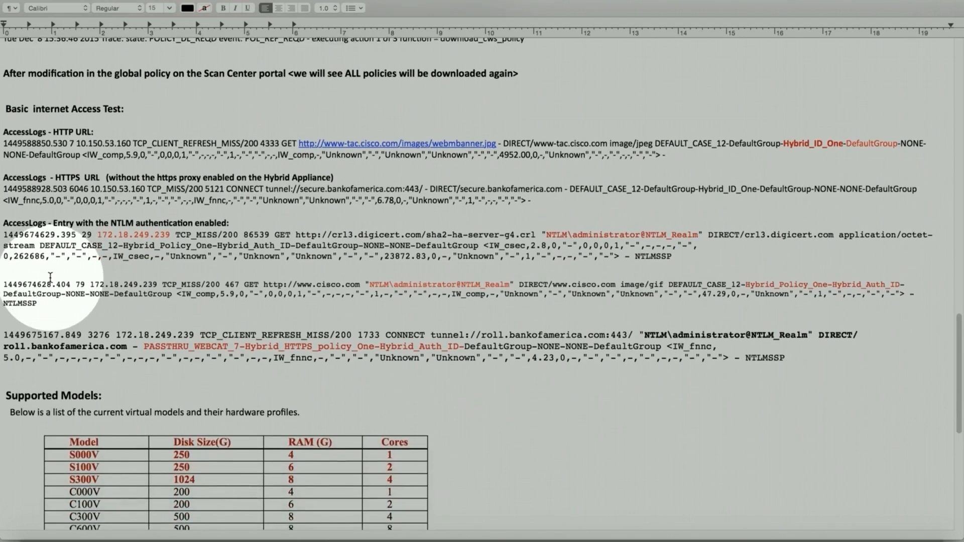
pyautogui.scroll(-5, 50, 278)
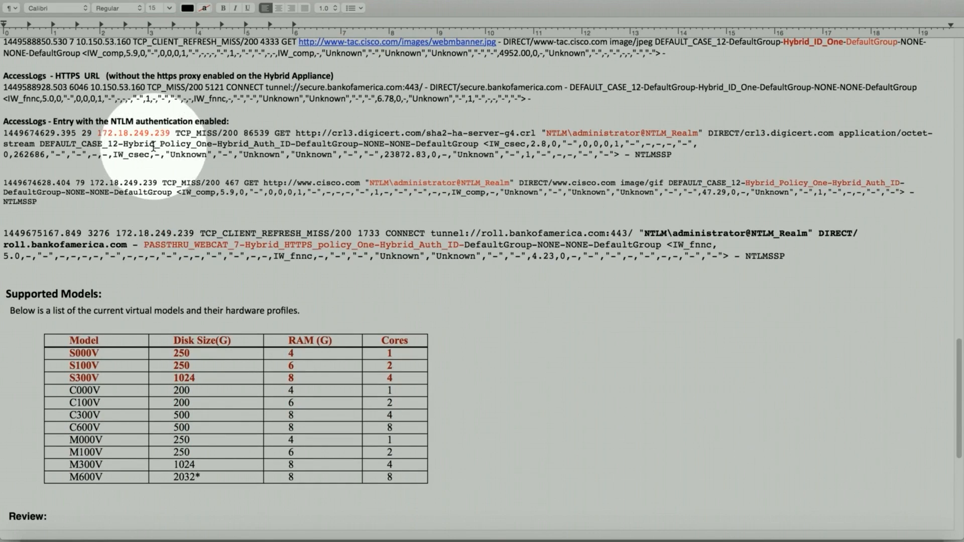
pyautogui.scroll(-1, 124, 224)
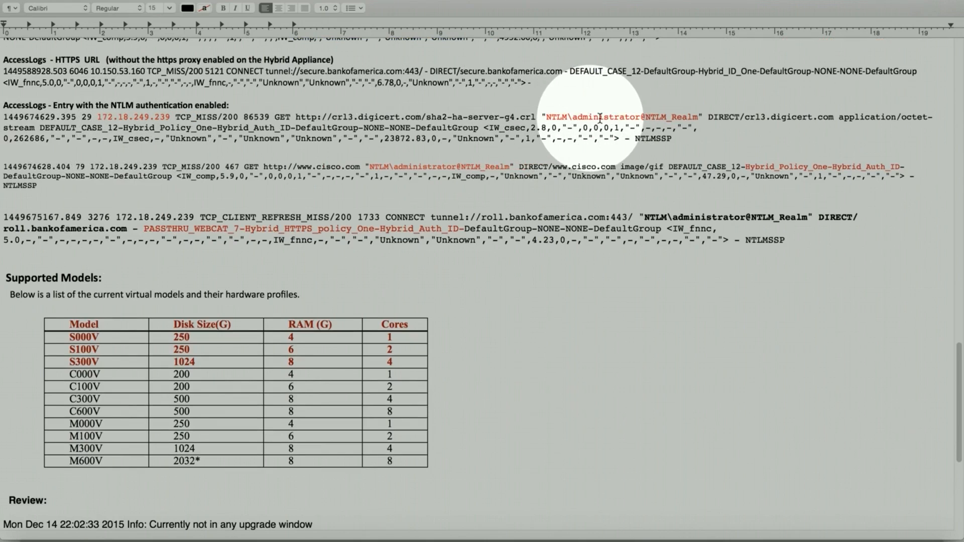
pyautogui.scroll(-4, 603, 161)
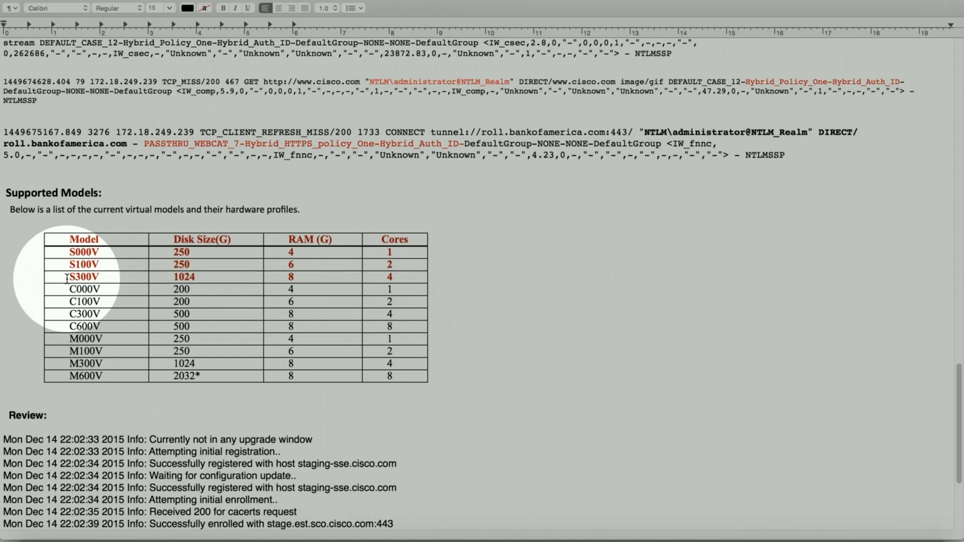
pyautogui.scroll(-5, 67, 279)
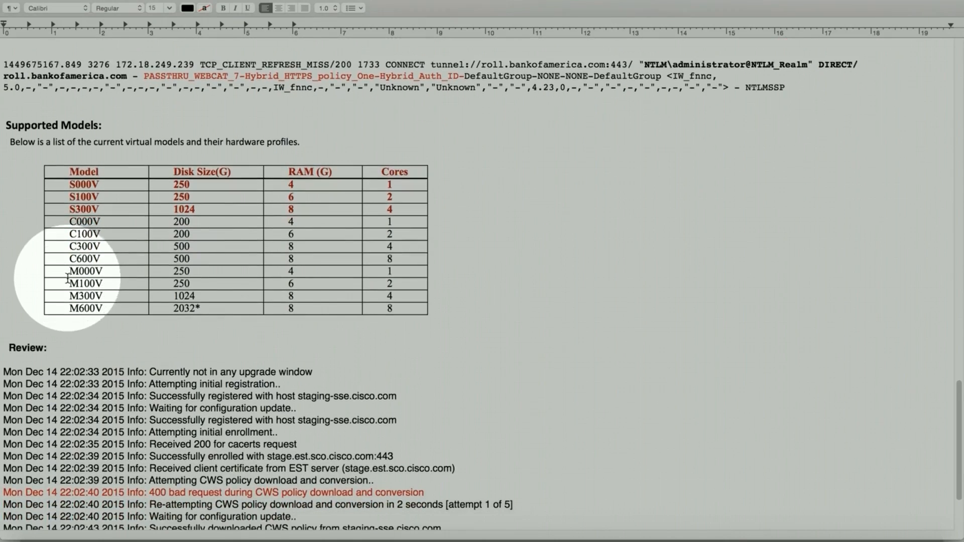
pyautogui.scroll(-2, 67, 278)
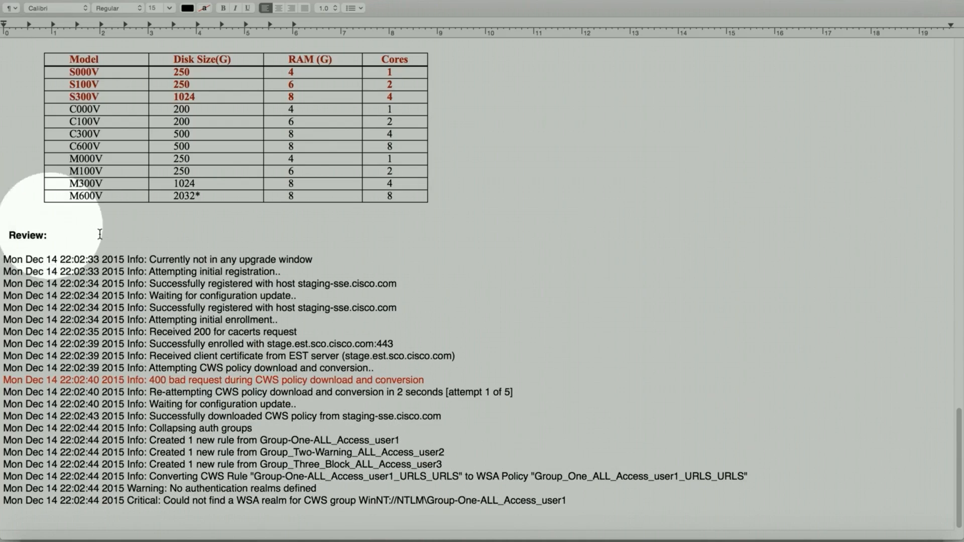
# Return the notes to their title and Part 1 links, then bring the setup wizard window forward
pyautogui.scroll(20, 100, 235)
pyautogui.moveTo(960, 246); pyautogui.dragTo(954, 75)
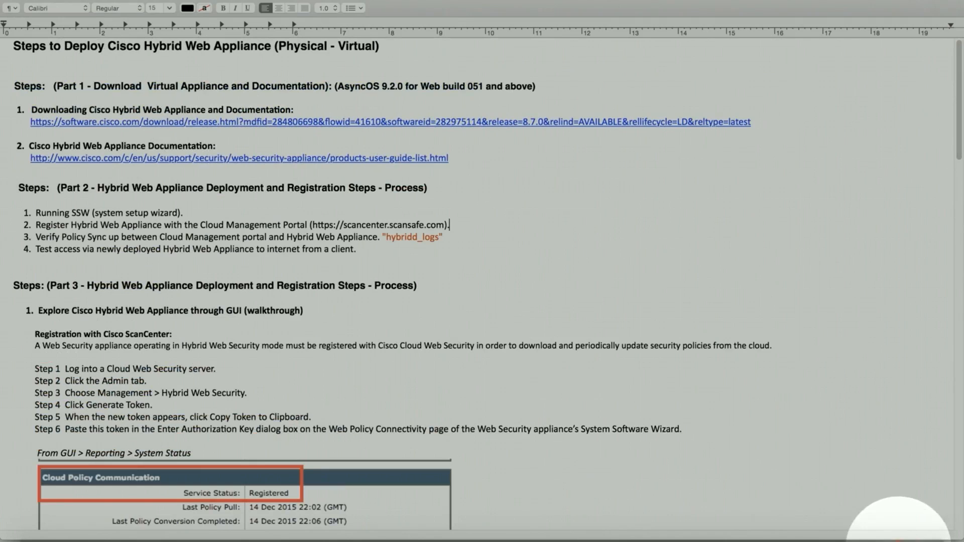
pyautogui.click(899, 541)
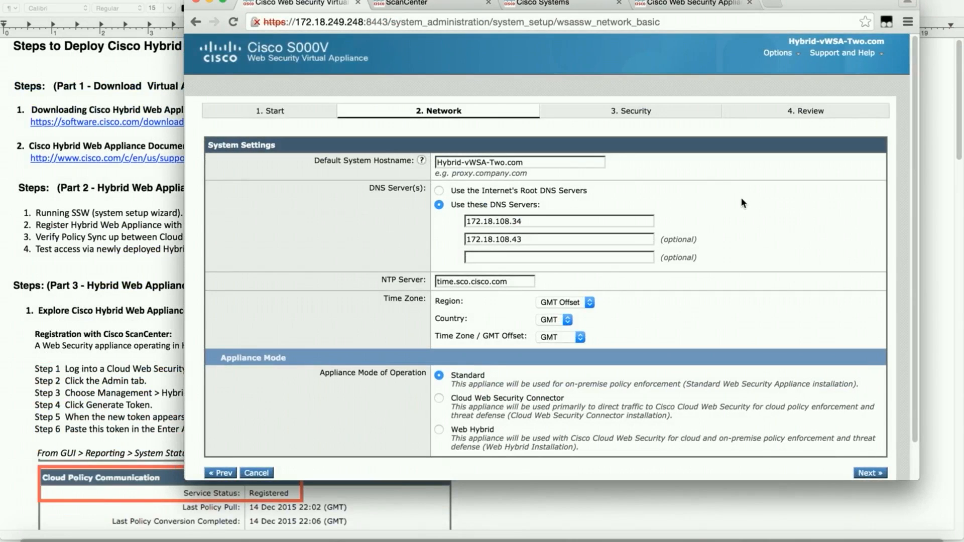
# Cancel and confirm abandoning the System Setup Wizard, then view the AsyncOS 8.7.0 Download Software page
pyautogui.moveTo(800, 1); pyautogui.dragTo(832, 1)
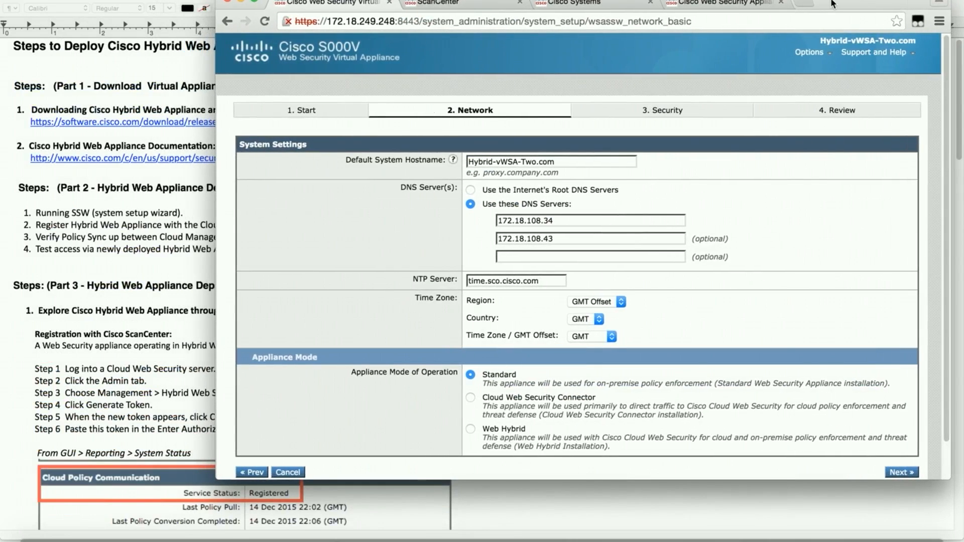
pyautogui.click(295, 472)
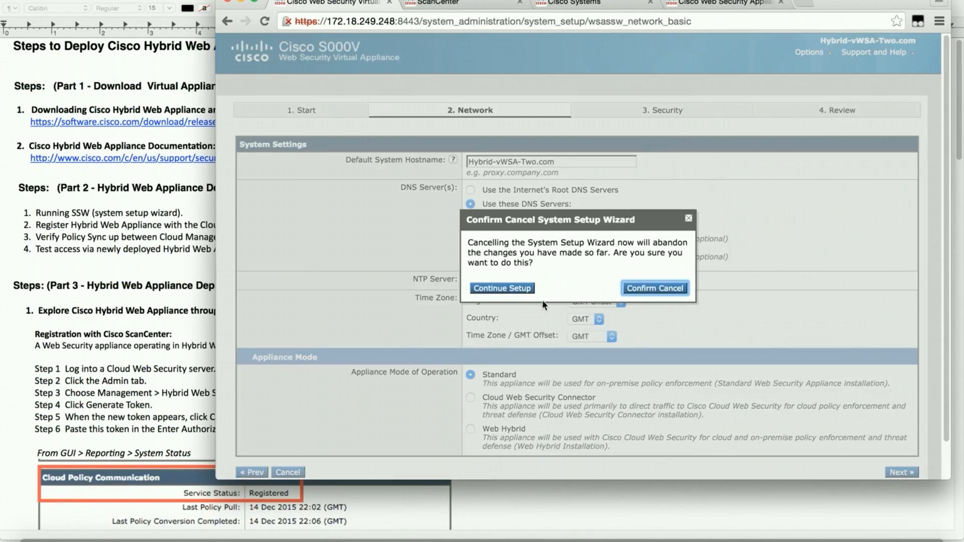
pyautogui.click(678, 291)
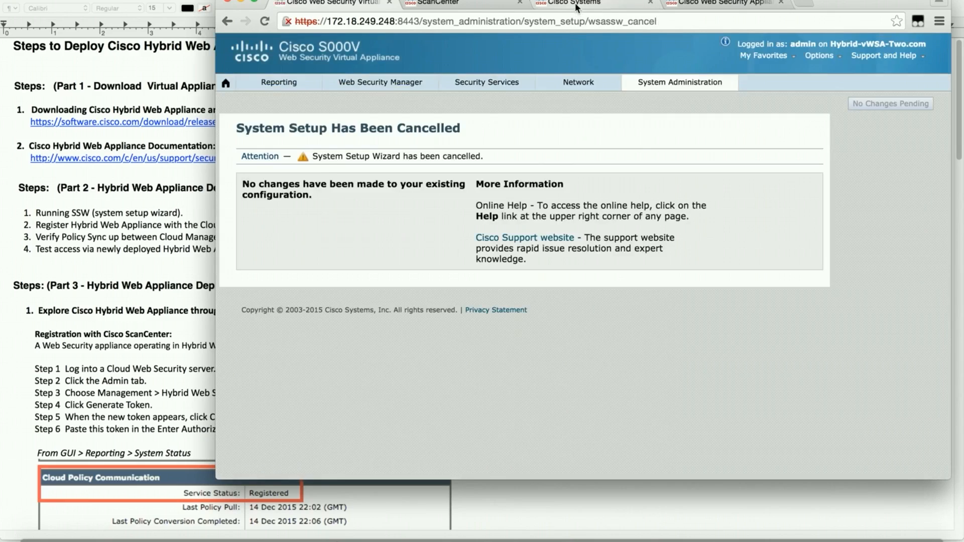
pyautogui.click(575, 3)
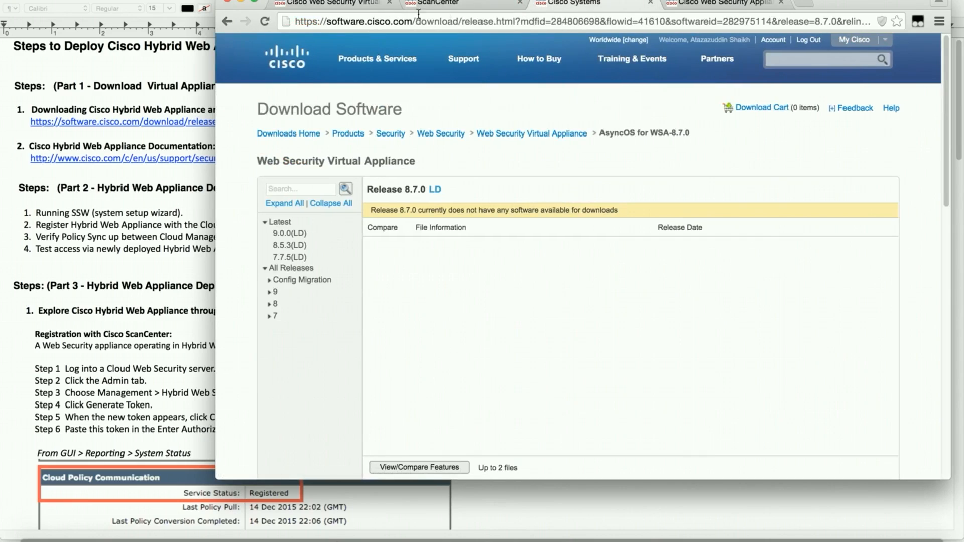
# Look through the ScanCenter policy, software download and Web Security Appliance user guide tabs
pyautogui.moveTo(828, 3); pyautogui.dragTo(856, 6)
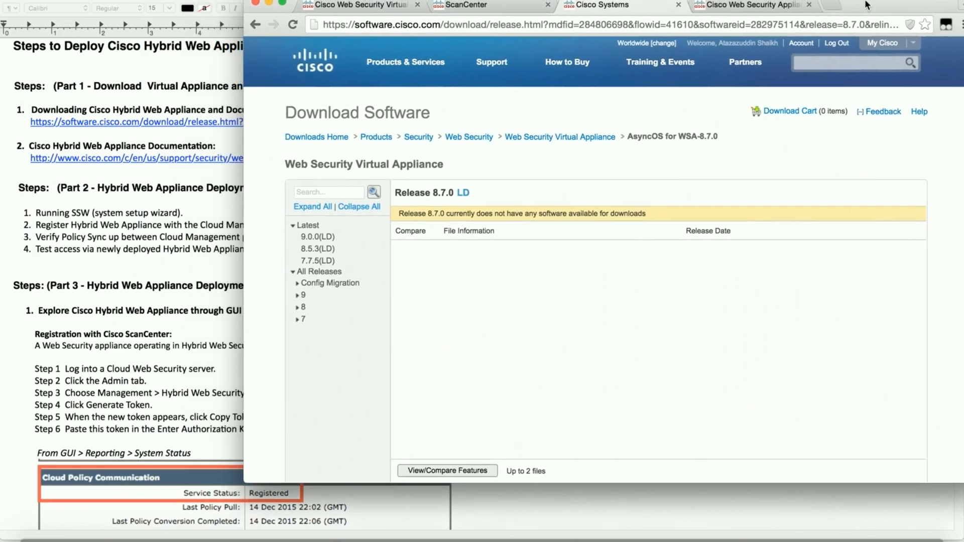
pyautogui.moveTo(274, 1); pyautogui.dragTo(297, 1)
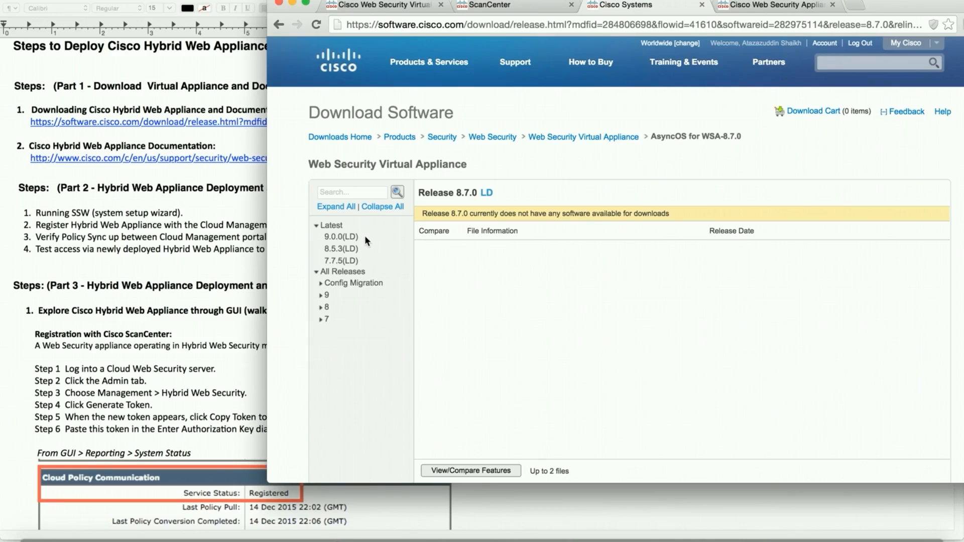
pyautogui.click(529, 7)
pyautogui.click(621, 6)
pyautogui.click(731, 7)
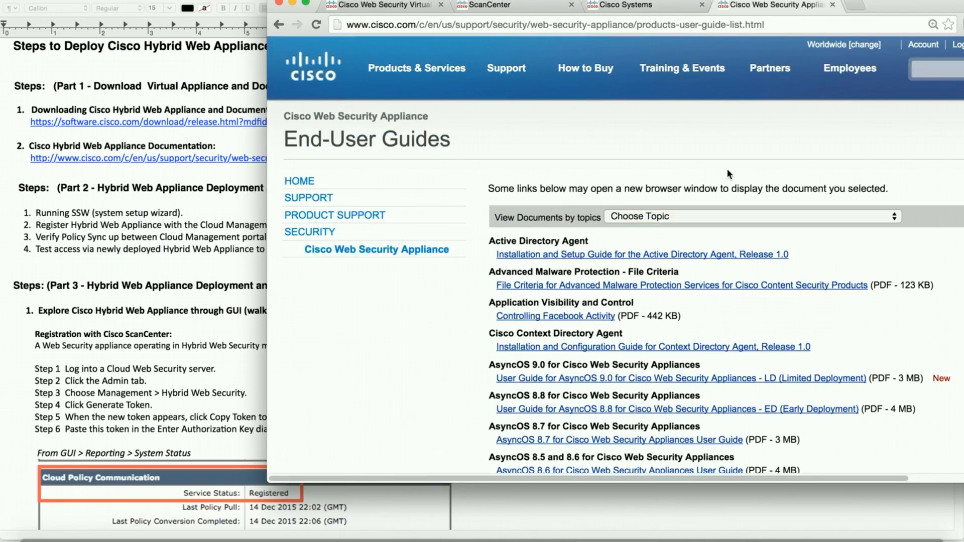
pyautogui.scroll(-5, 565, 156)
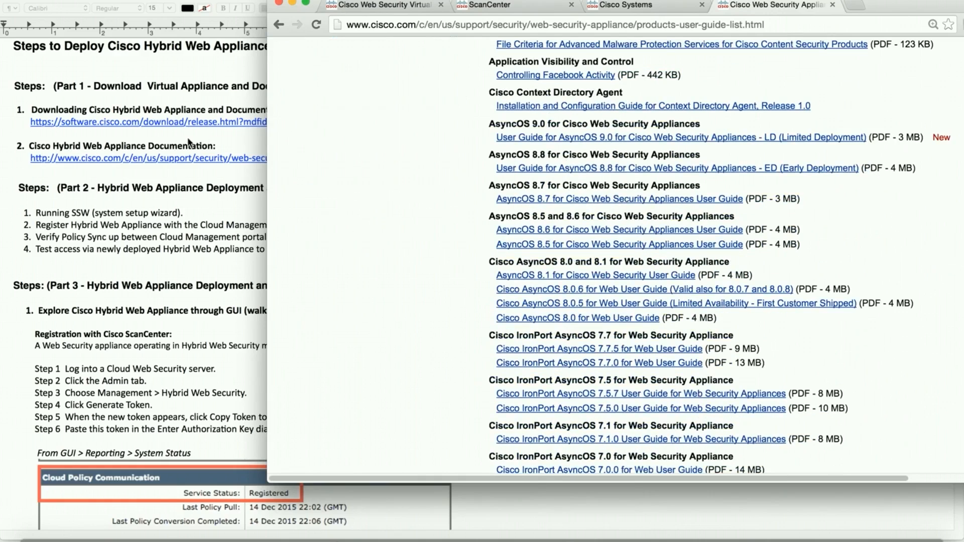
pyautogui.scroll(2, 542, 204)
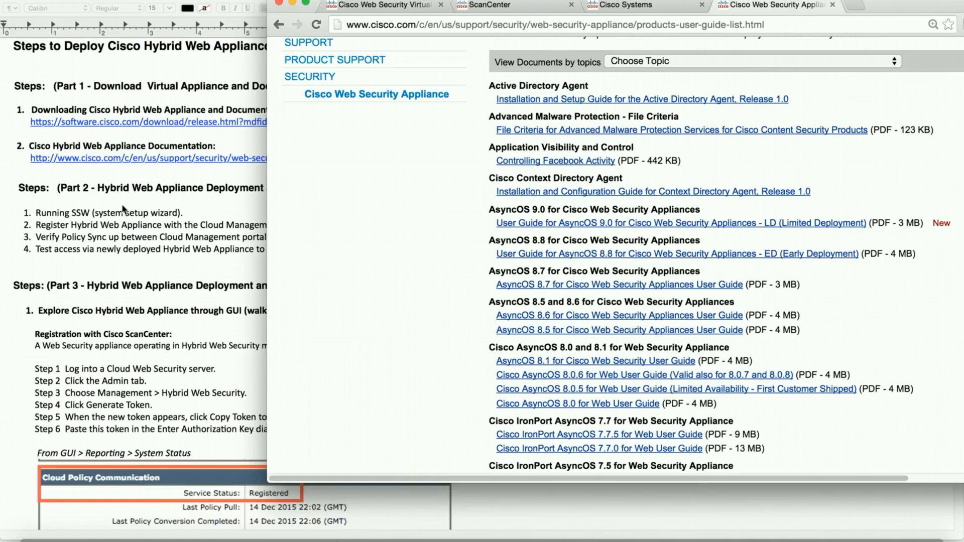
# Check the deployment notes, then return to the appliance's System Setup Has Been Cancelled page
pyautogui.click(4, 204)
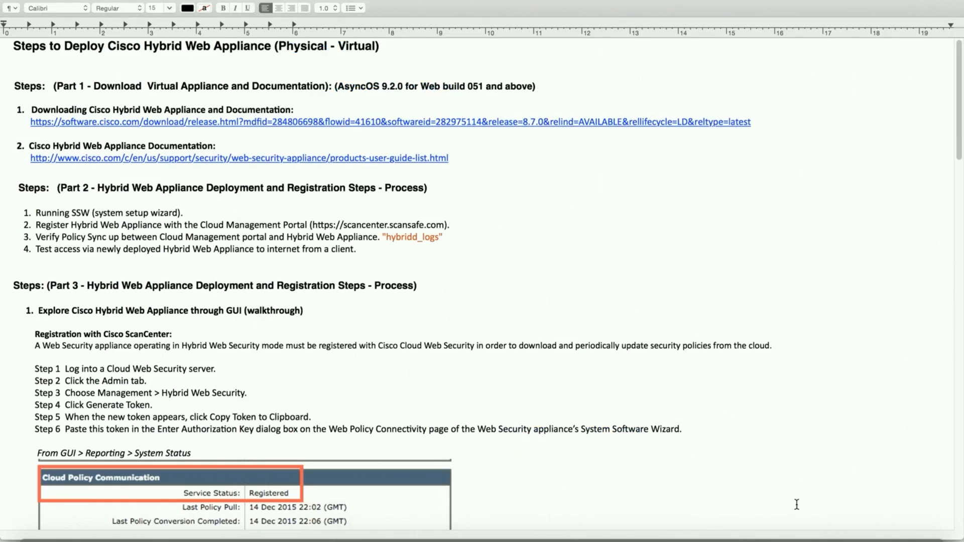
pyautogui.click(748, 540)
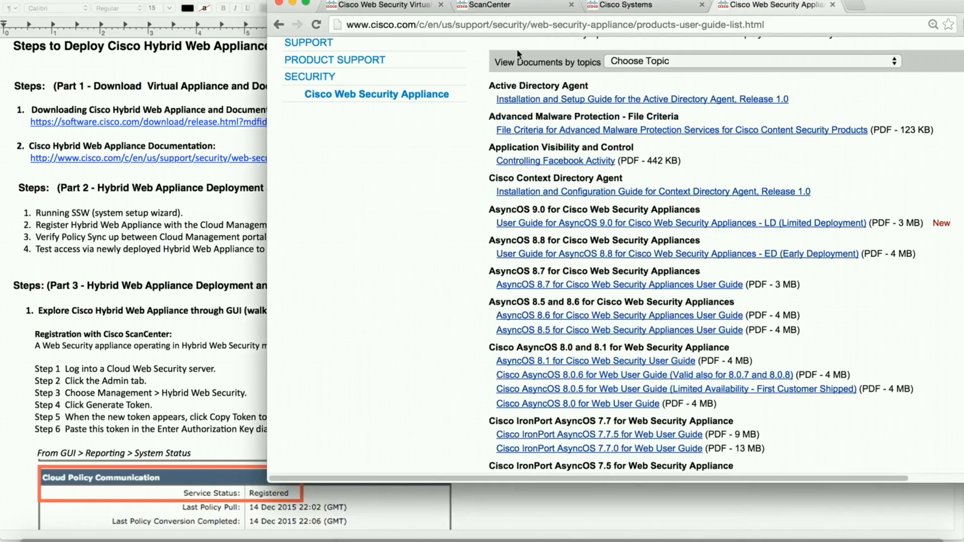
pyautogui.click(409, 13)
pyautogui.moveTo(443, 2); pyautogui.dragTo(260, 8)
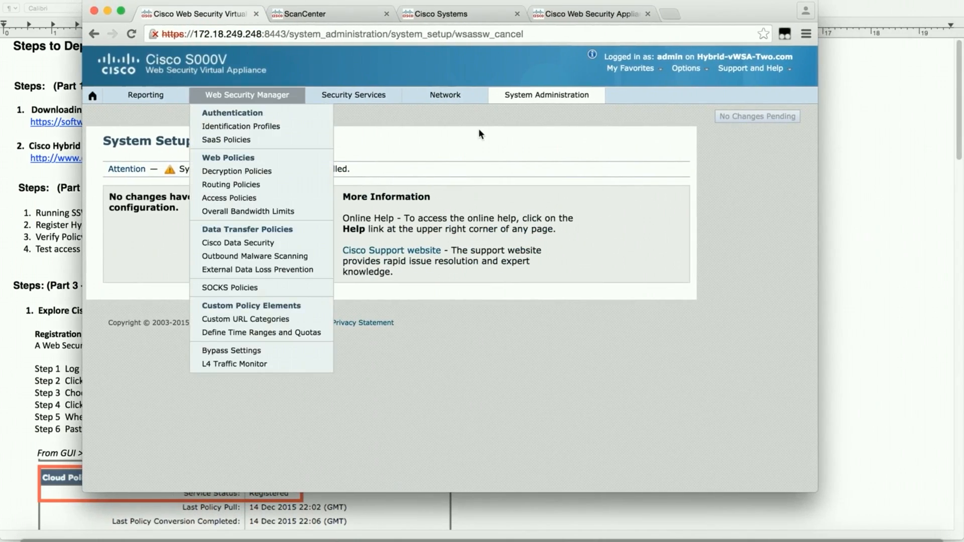
# Restart the System Setup Wizard and enlarge the browser window
pyautogui.moveTo(553, 99)
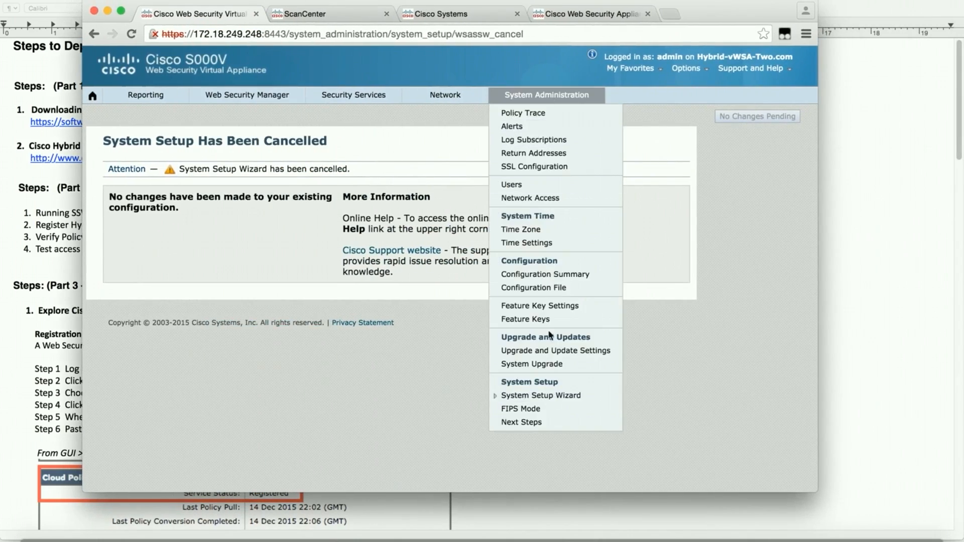
pyautogui.click(569, 397)
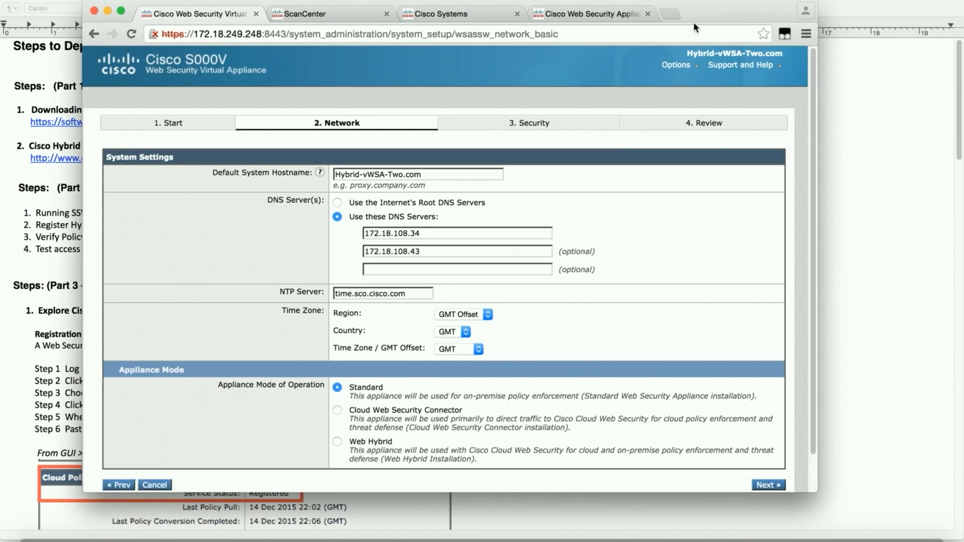
pyautogui.moveTo(698, 17); pyautogui.dragTo(704, 3)
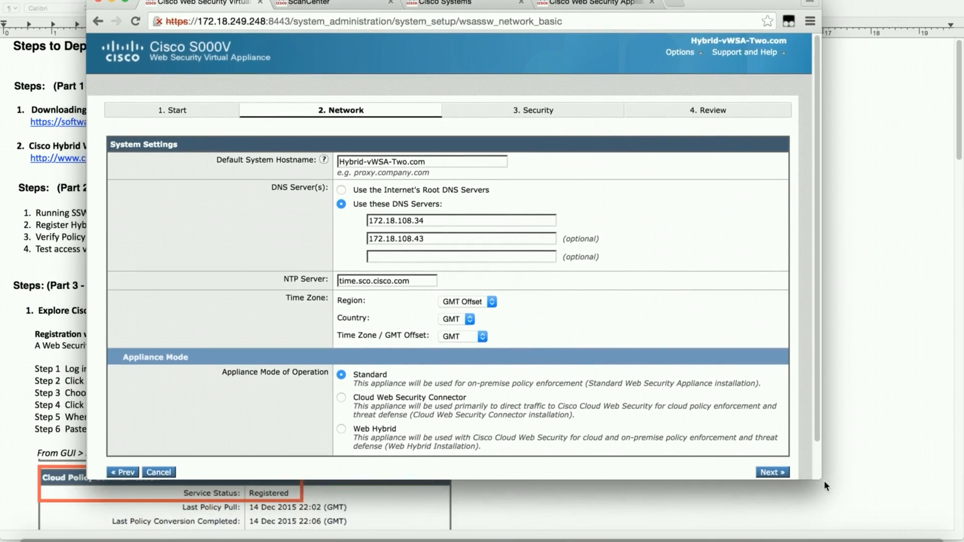
pyautogui.moveTo(824, 480); pyautogui.dragTo(858, 501)
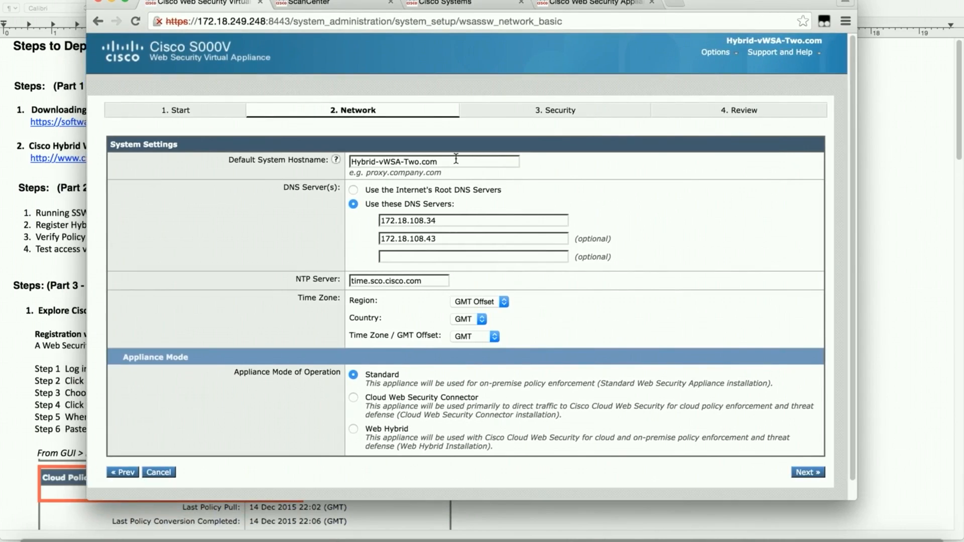
# Keep hostname Hybrid-vWSA-Two.com, select Web Hybrid appliance mode and submit the Network step
pyautogui.moveTo(456, 159); pyautogui.dragTo(336, 158)
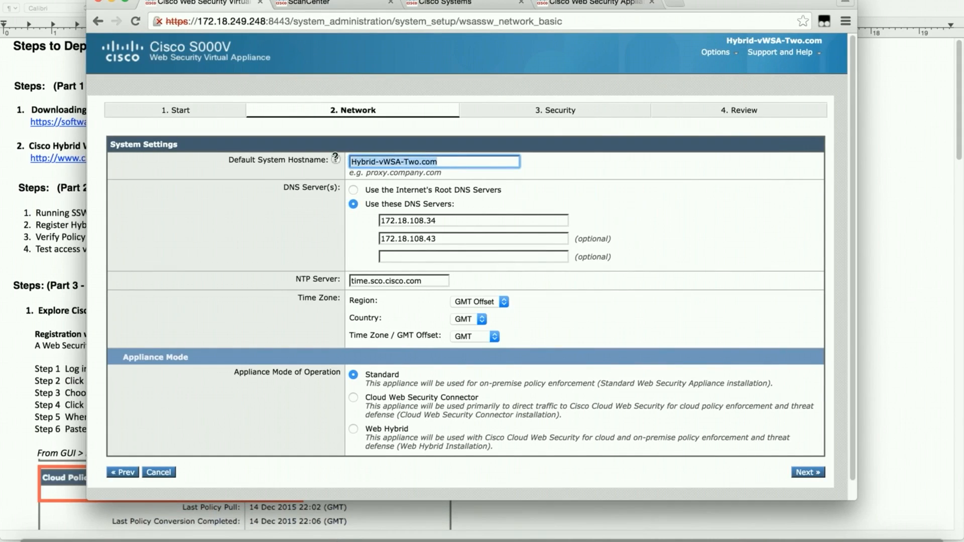
pyautogui.click(465, 161)
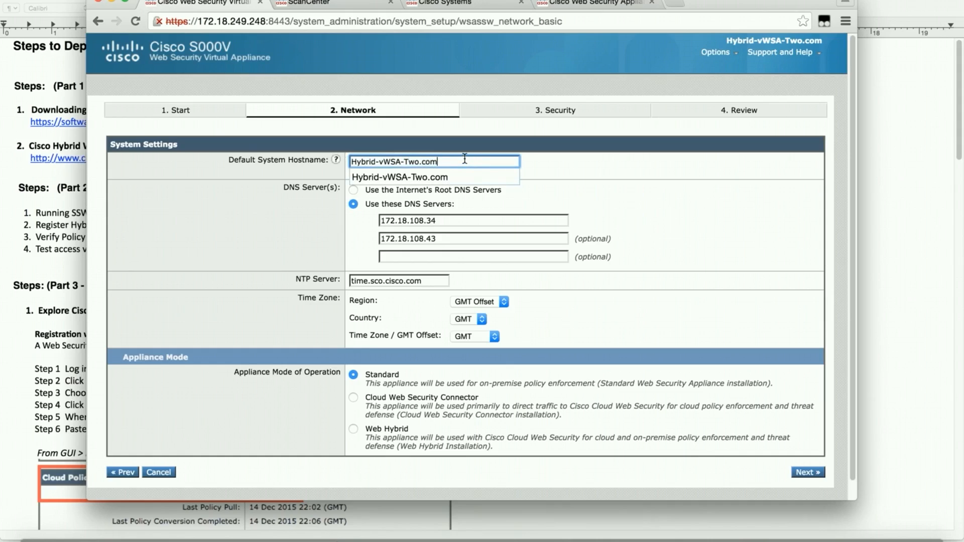
pyautogui.click(734, 287)
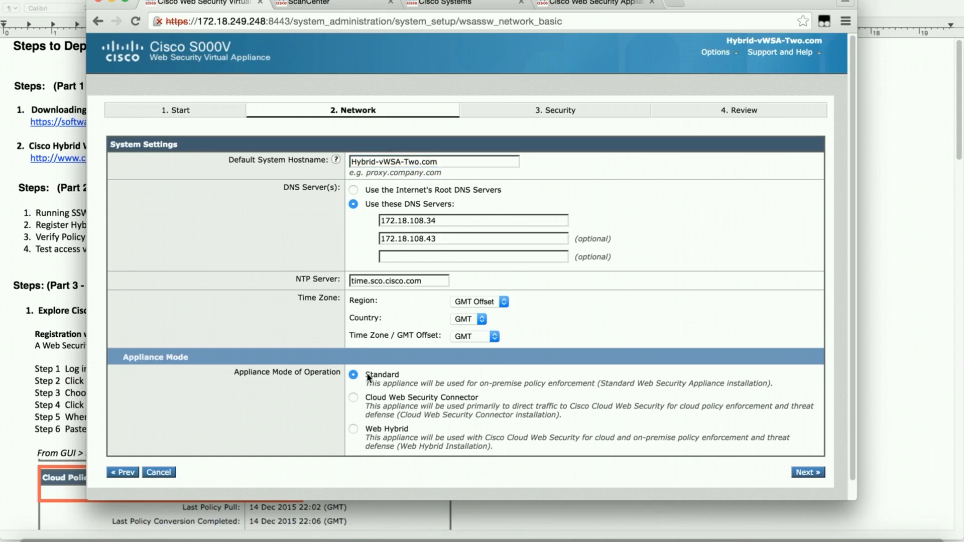
pyautogui.click(354, 430)
pyautogui.press('XF86MonBrightnessDown')
pyautogui.press('XF86MonBrightnessDown')
pyautogui.press('XF86MonBrightnessDown')
pyautogui.click(808, 473)
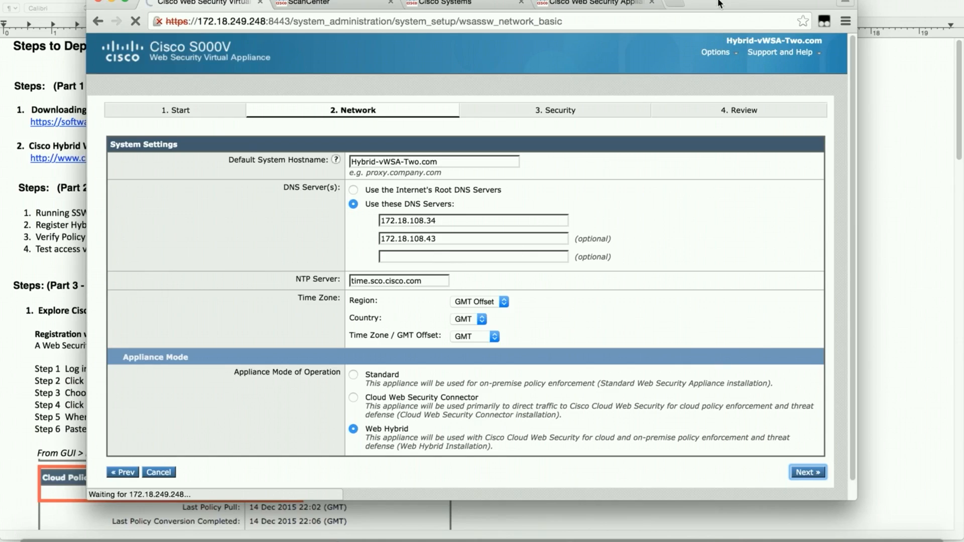
pyautogui.moveTo(720, 4); pyautogui.dragTo(760, 4)
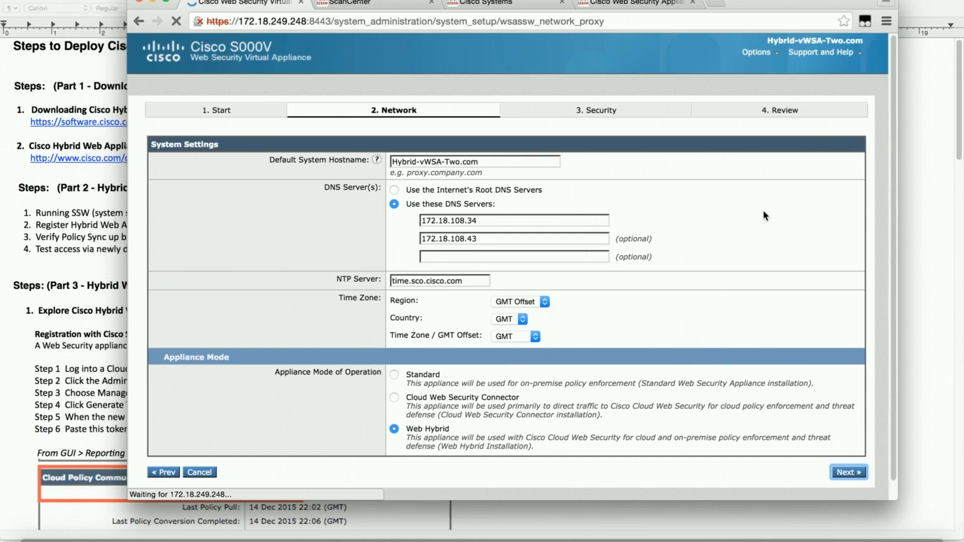
# Accept the default Interfaces, Routes and Transparent Connection settings
pyautogui.press('F2')
pyautogui.press('F2')
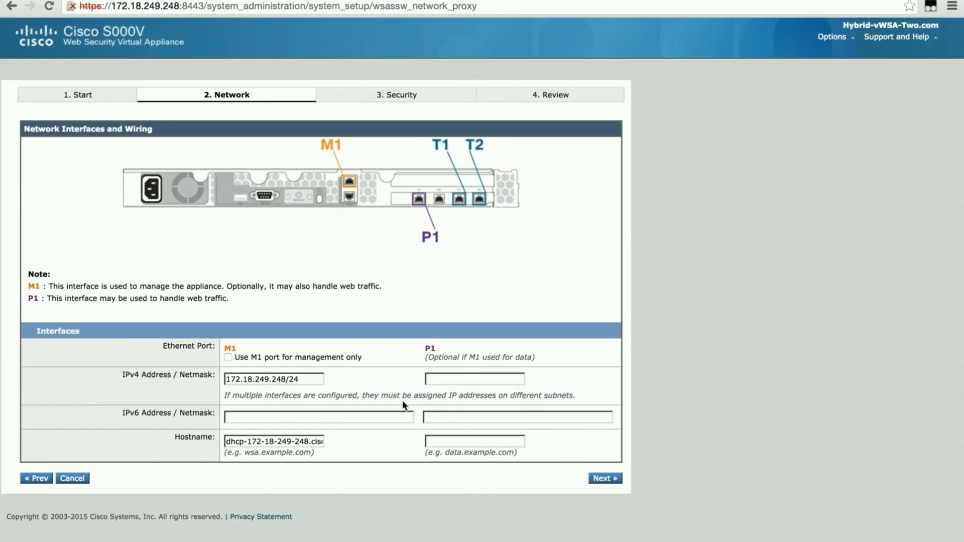
pyautogui.click(599, 480)
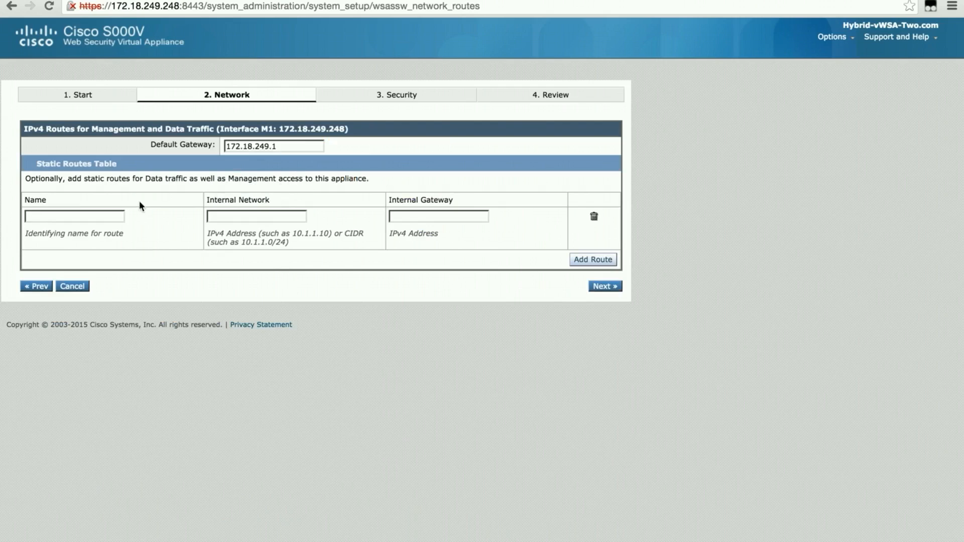
pyautogui.click(606, 287)
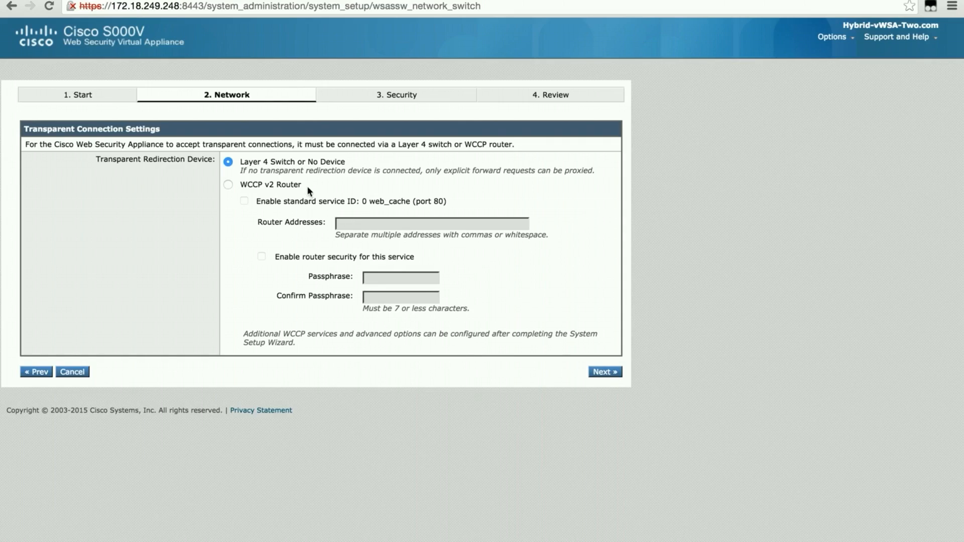
pyautogui.click(601, 376)
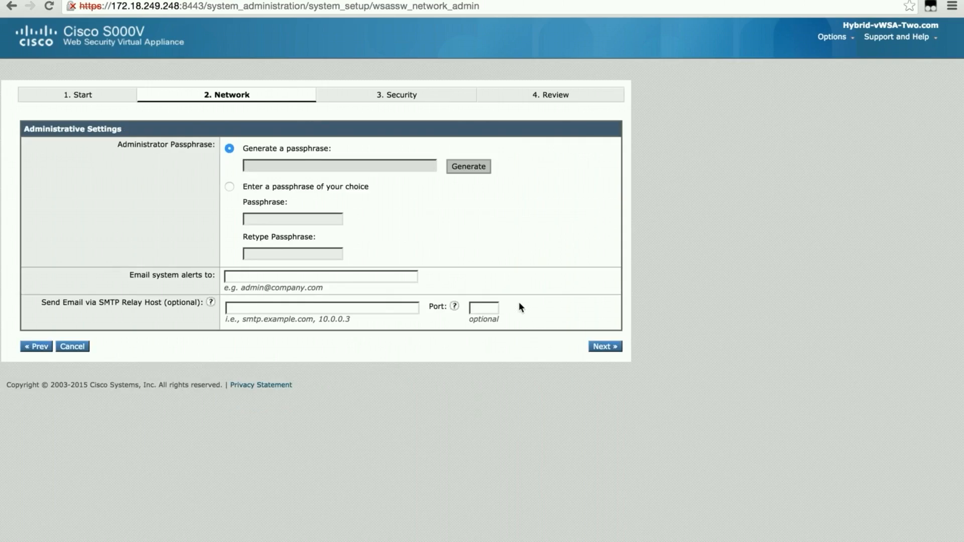
# Set a custom admin passphrase and the alert e-mail address, then continue to Security
pyautogui.click(231, 186)
pyautogui.click(274, 215)
pyautogui.write('•••••••')
pyautogui.press('BackSpace')
pyautogui.press('BackSpace')
pyautogui.press('BackSpace')
pyautogui.press('BackSpace')
pyautogui.press('BackSpace')
pyautogui.press('BackSpace')
pyautogui.press('BackSpace')
pyautogui.write('•••••••••')
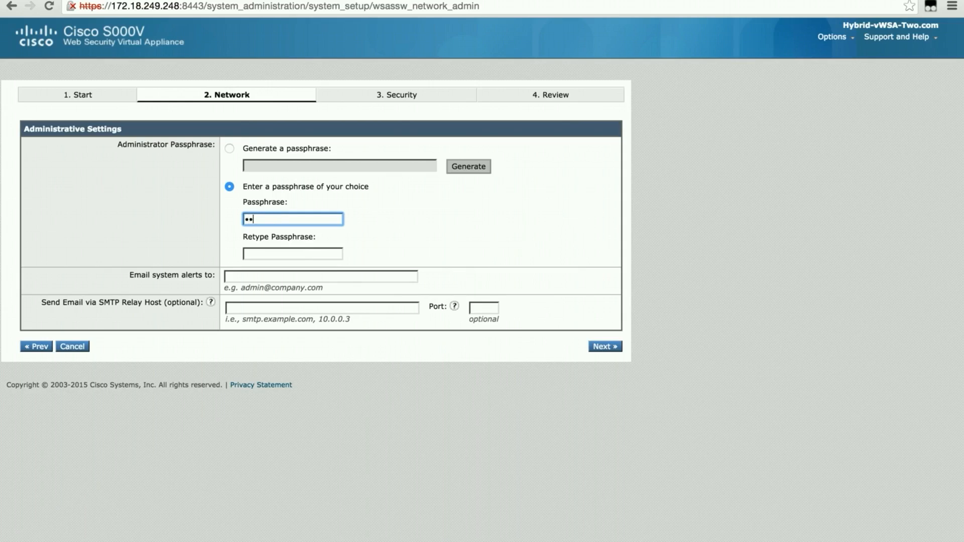
pyautogui.write('•••')
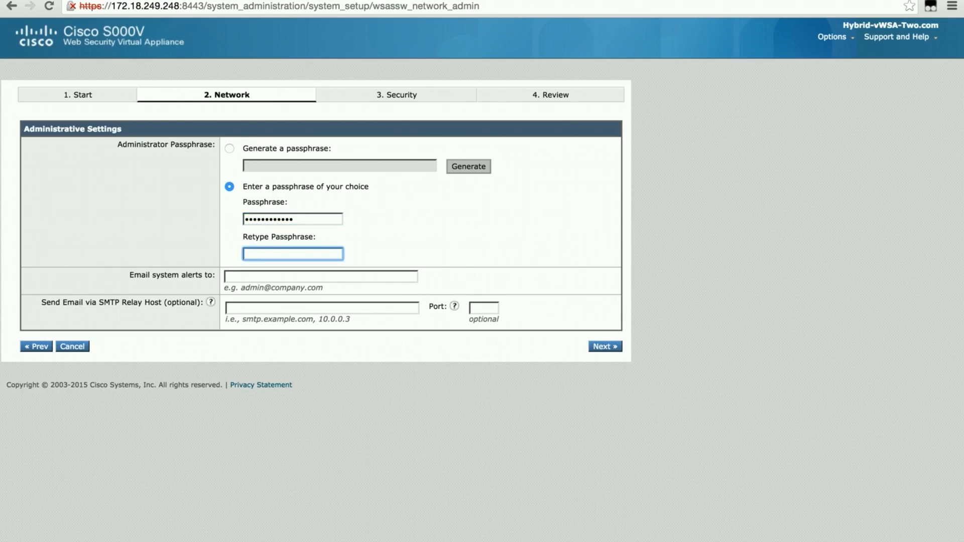
pyautogui.write('•••••••••••')
pyautogui.click(283, 277)
pyautogui.click(285, 290)
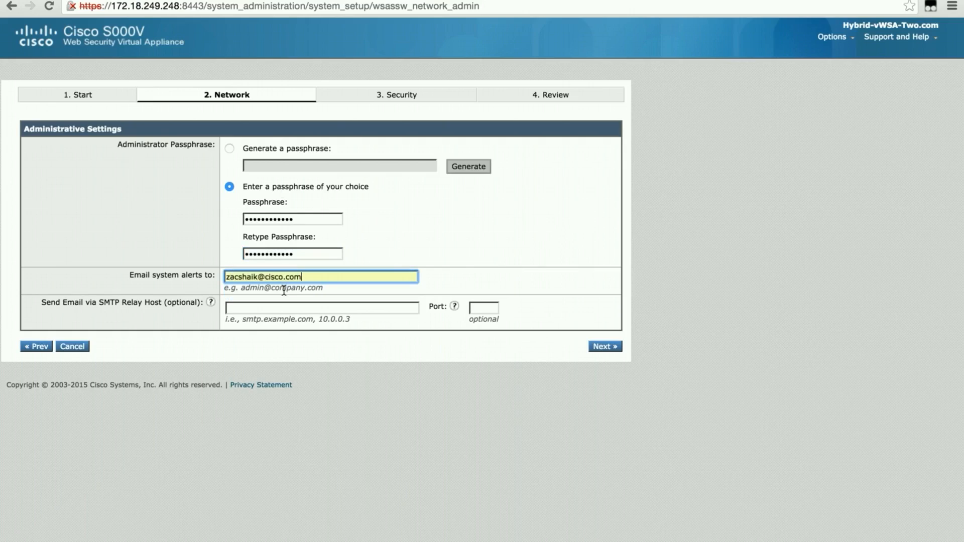
pyautogui.click(605, 346)
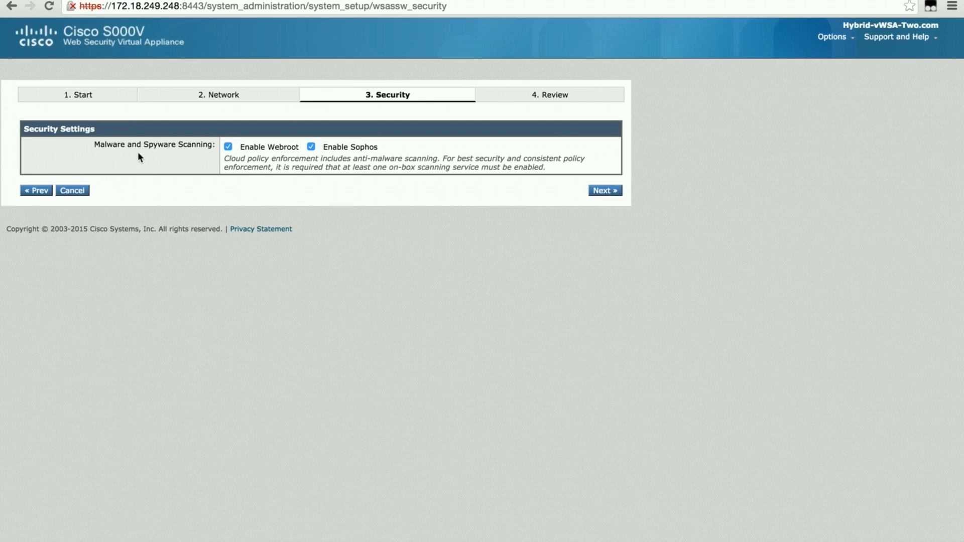
# Keep the Security defaults and schedule upgrade windows on Monday and Thursday, 12:00AM for 2 hours
pyautogui.click(610, 191)
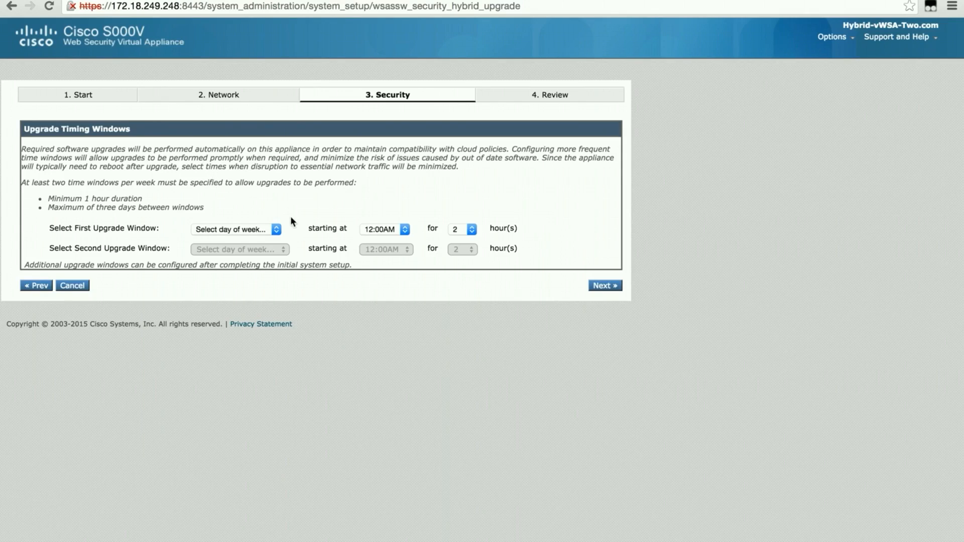
pyautogui.click(275, 232)
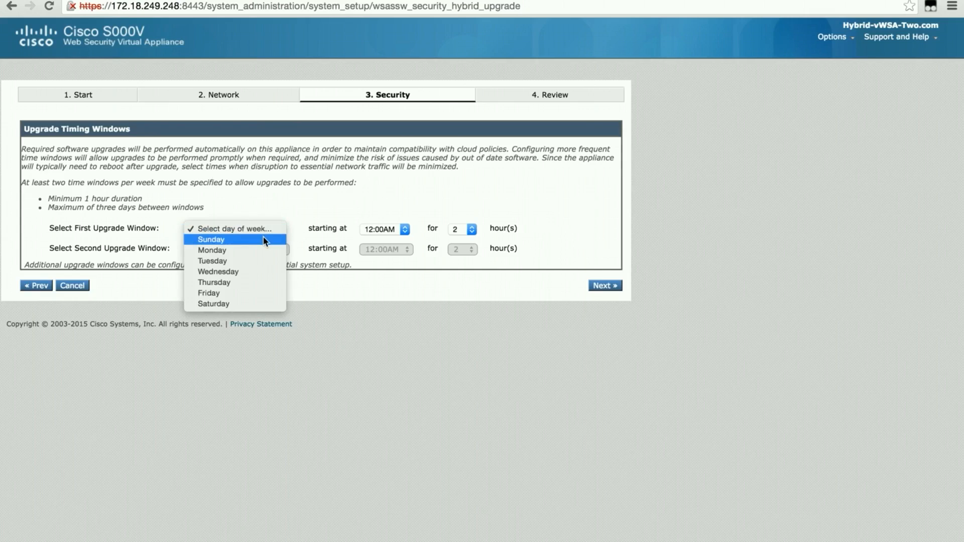
pyautogui.click(261, 249)
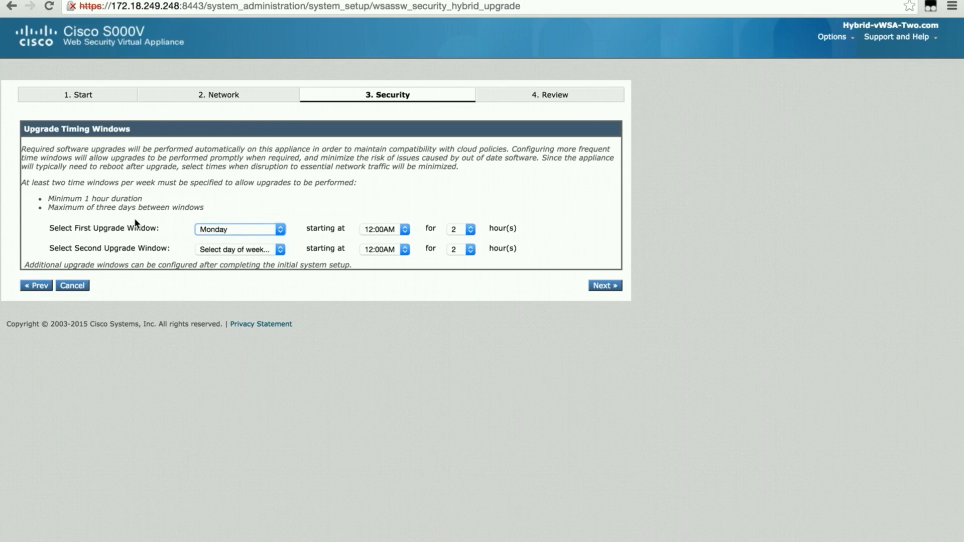
pyautogui.click(276, 250)
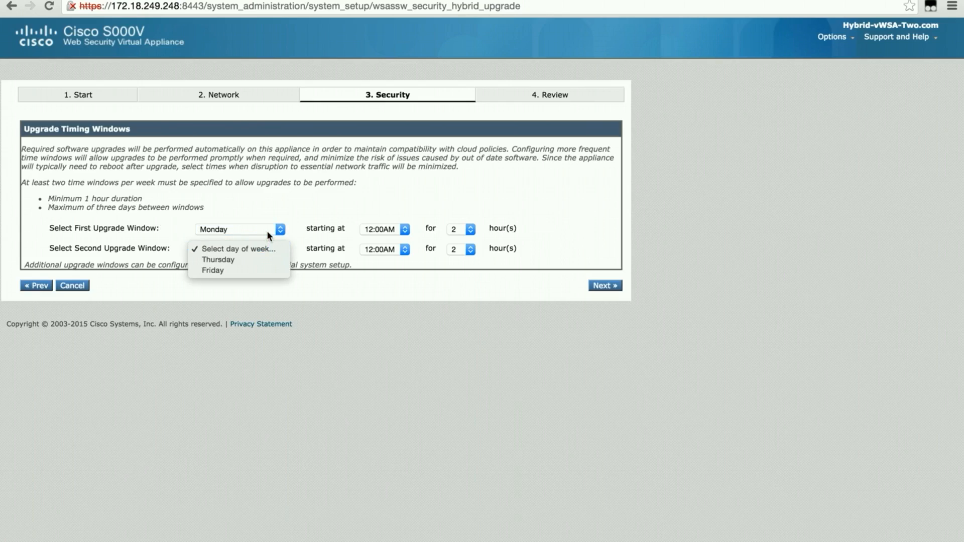
pyautogui.click(224, 260)
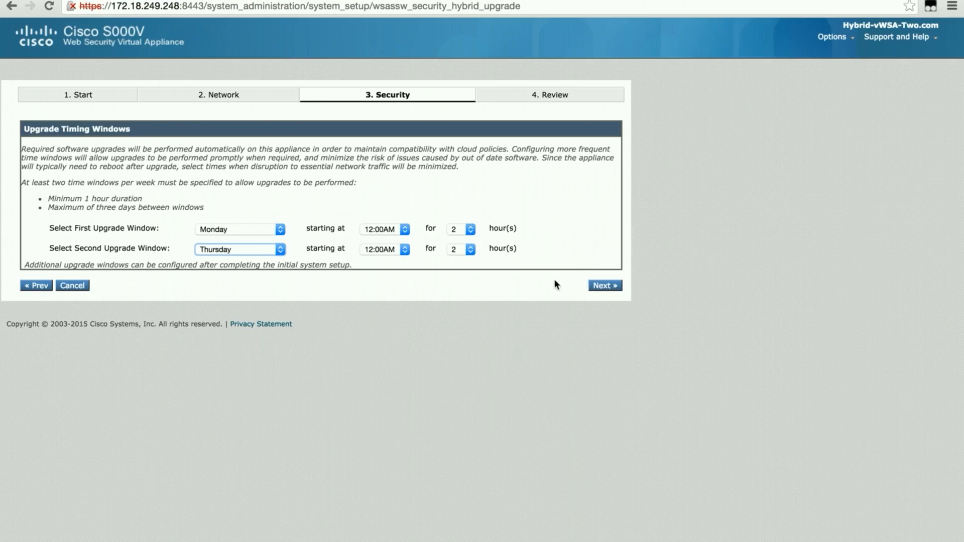
pyautogui.click(519, 281)
pyautogui.click(605, 285)
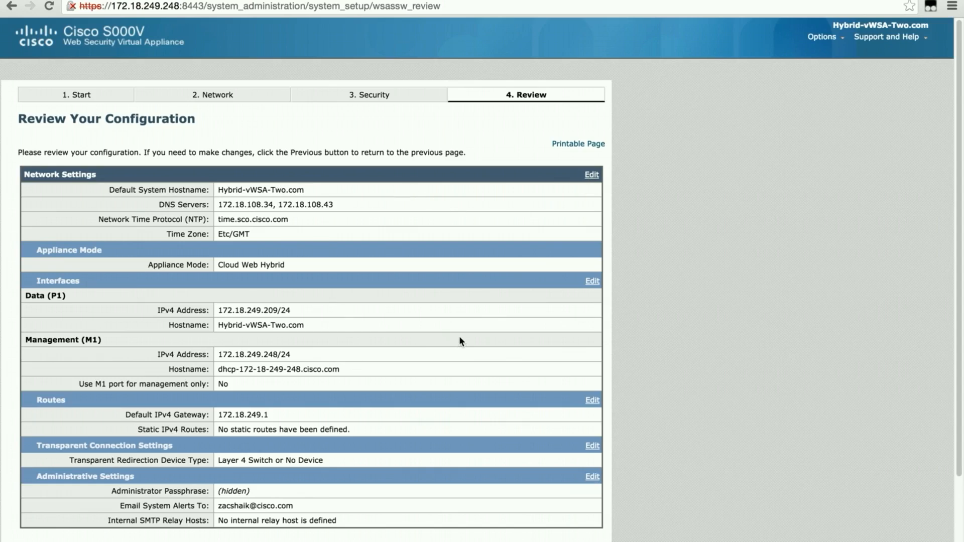
# Install the reviewed Web Hybrid configuration, then bring up the SecureCRT session showing the access log
pyautogui.scroll(-3, 460, 338)
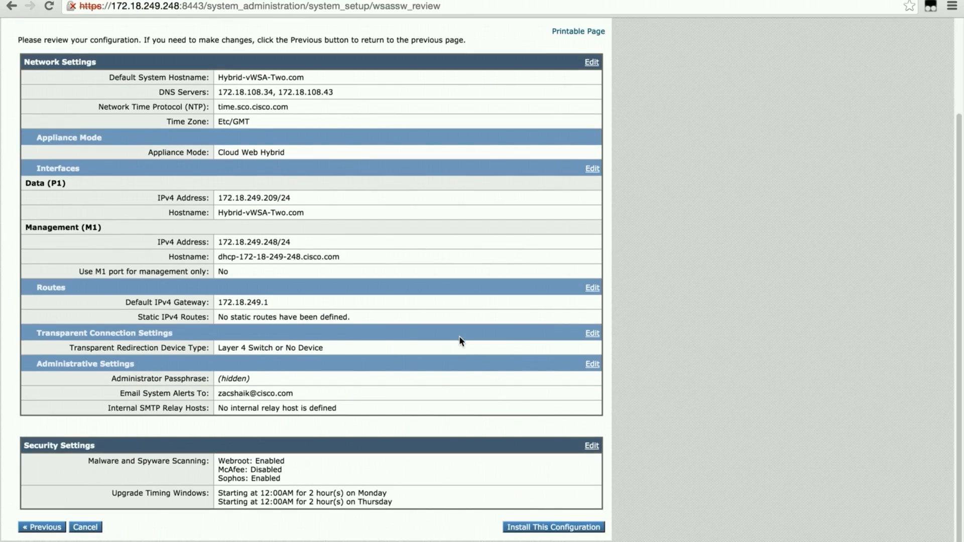
pyautogui.click(584, 528)
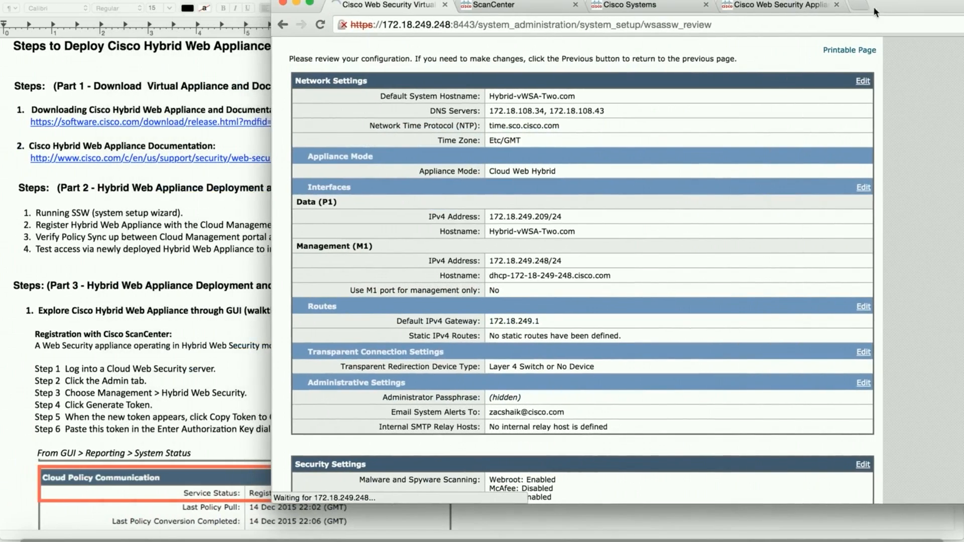
pyautogui.click(58, 63)
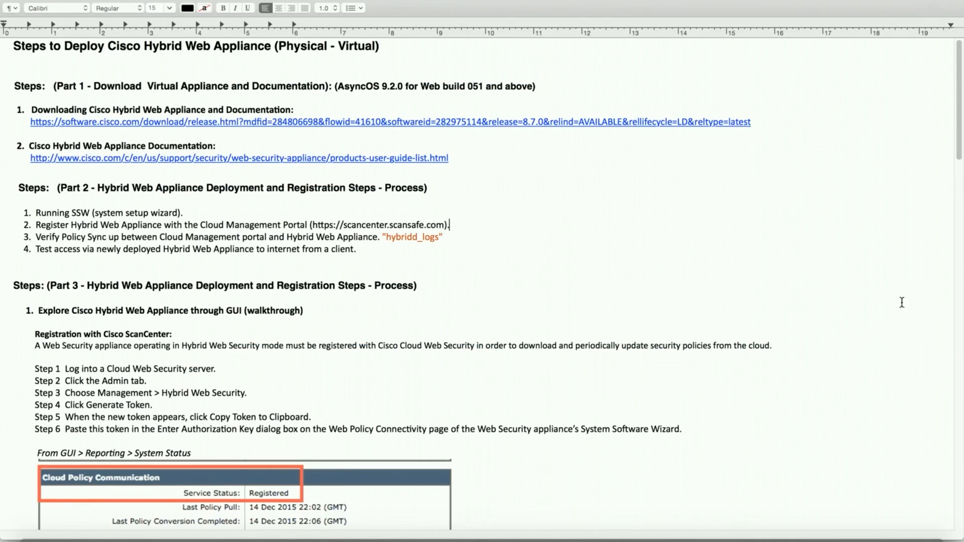
pyautogui.click(757, 538)
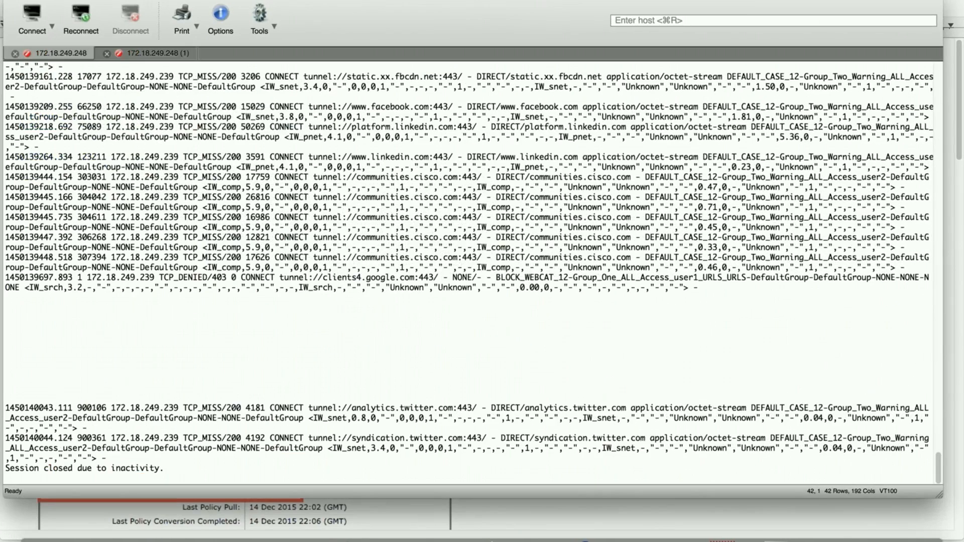
# Reconnect and log back in to the appliance, switch to the first session and resize the terminal
pyautogui.moveTo(540, 9); pyautogui.dragTo(573, 8)
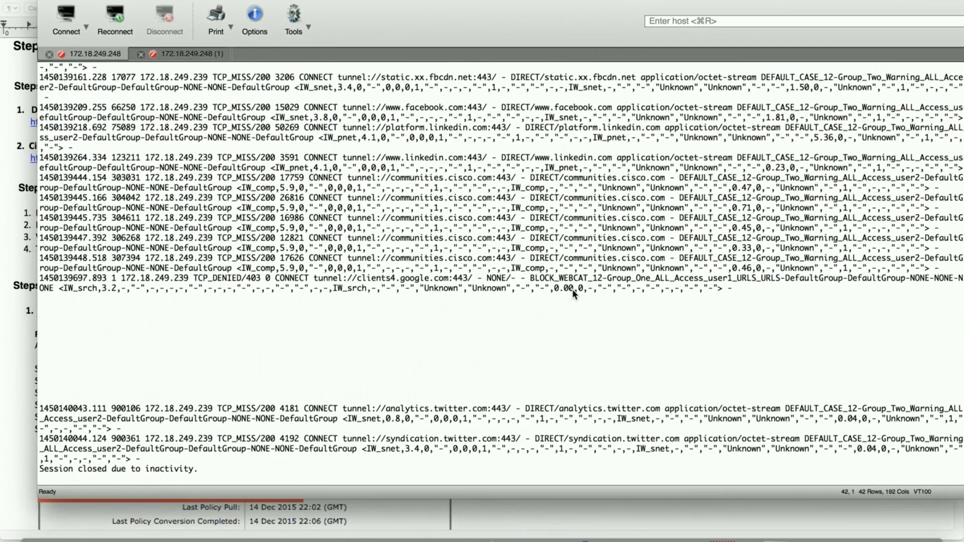
pyautogui.press('Return')
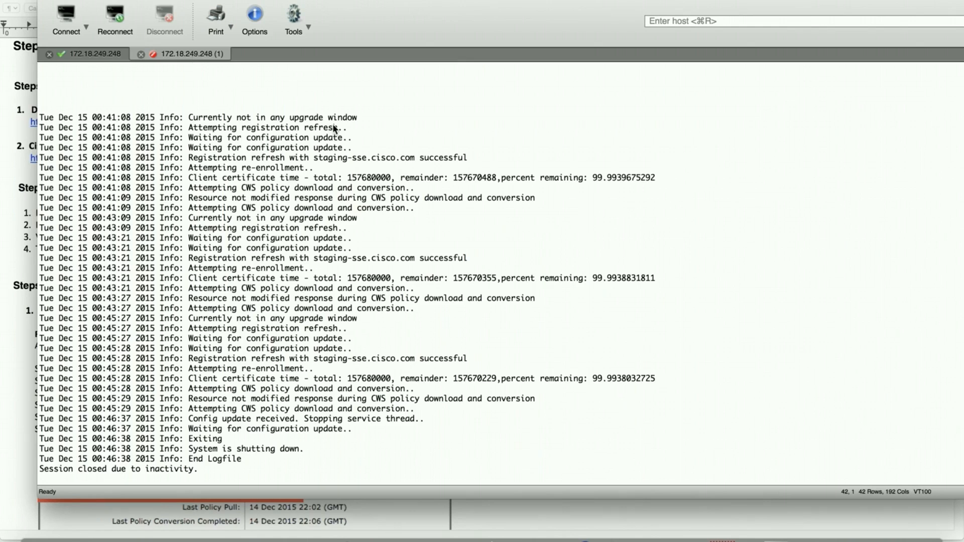
pyautogui.press('Return')
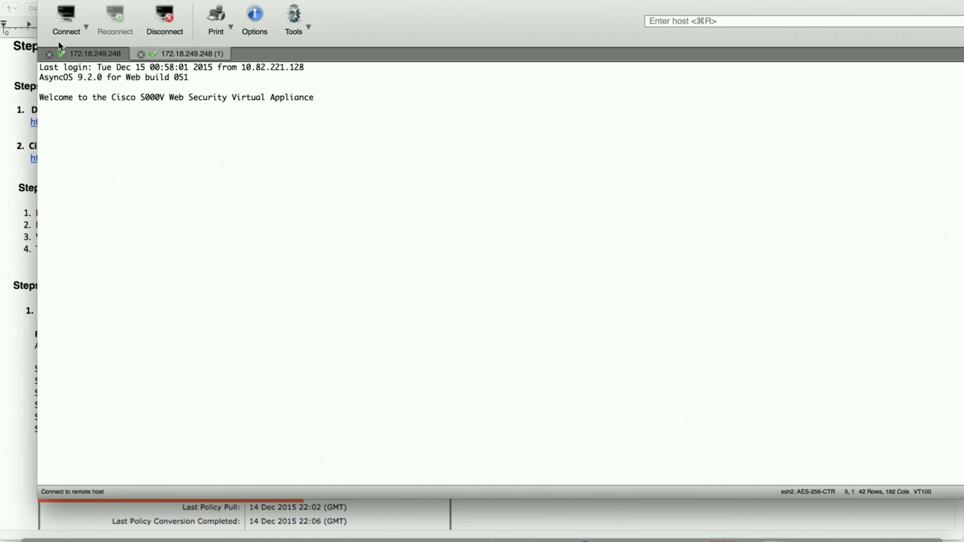
pyautogui.click(96, 55)
pyautogui.moveTo(375, 24); pyautogui.dragTo(445, 7)
pyautogui.moveTo(94, 0); pyautogui.dragTo(326, 13)
pyautogui.moveTo(677, 21); pyautogui.dragTo(500, 14)
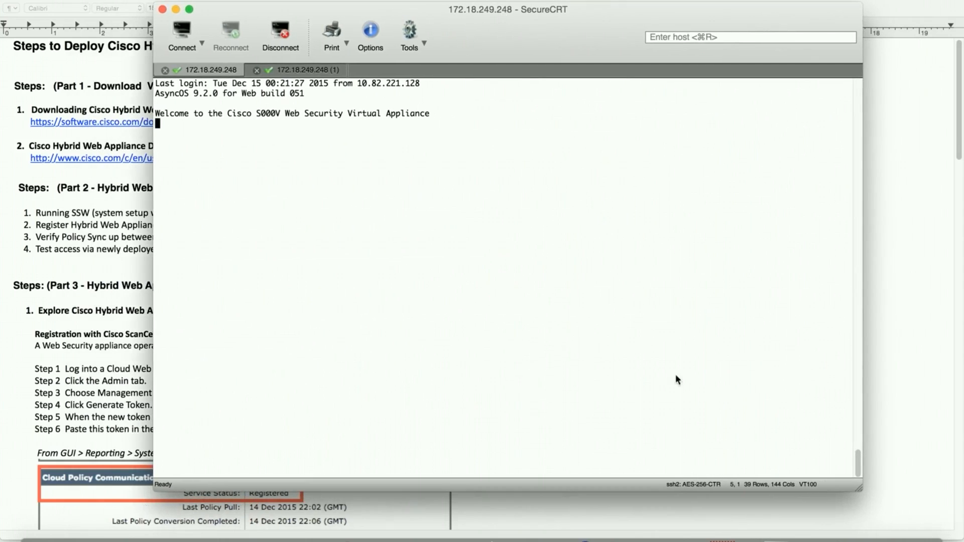
pyautogui.moveTo(862, 487); pyautogui.dragTo(831, 450)
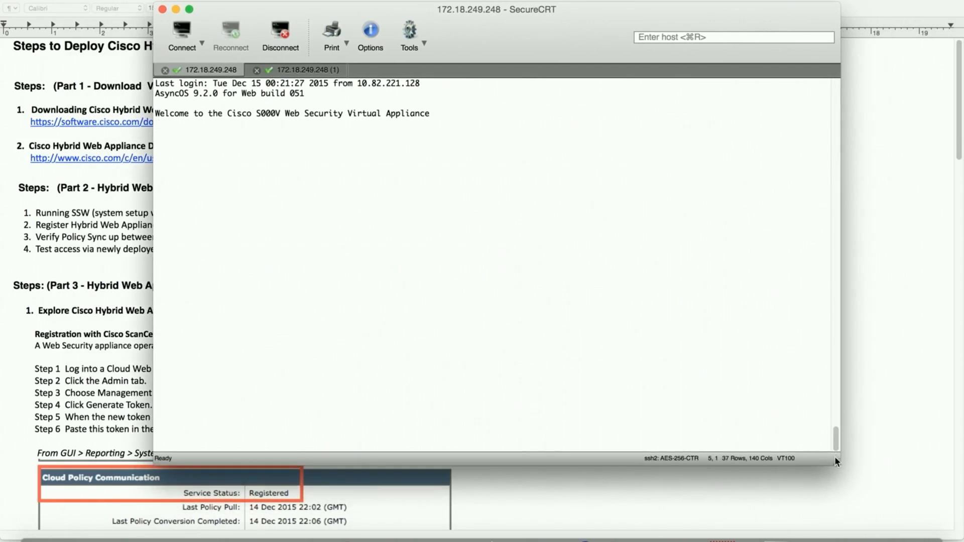
pyautogui.moveTo(528, 28); pyautogui.dragTo(694, 27)
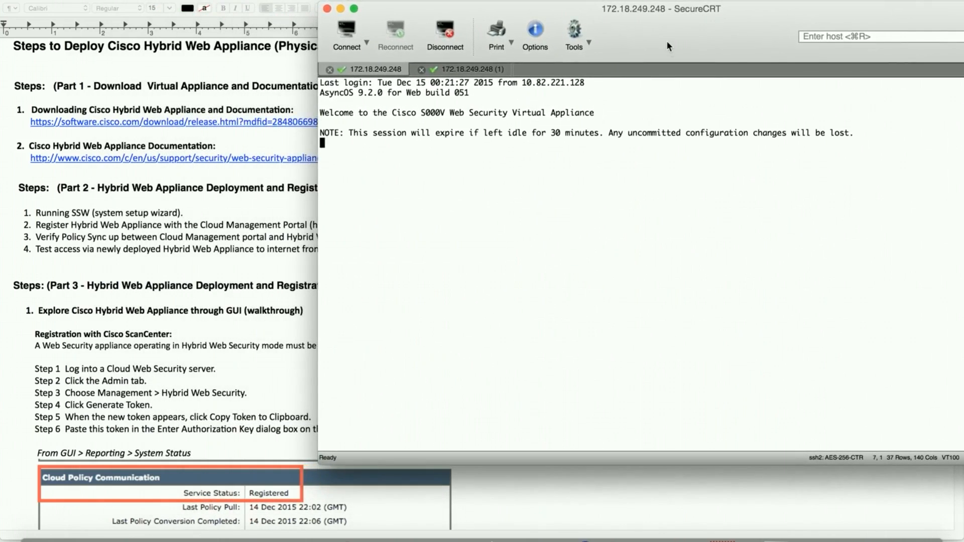
# Run grep on log 16 (hybridd_logs) with default options and tail it without pagination
pyautogui.write('grep')
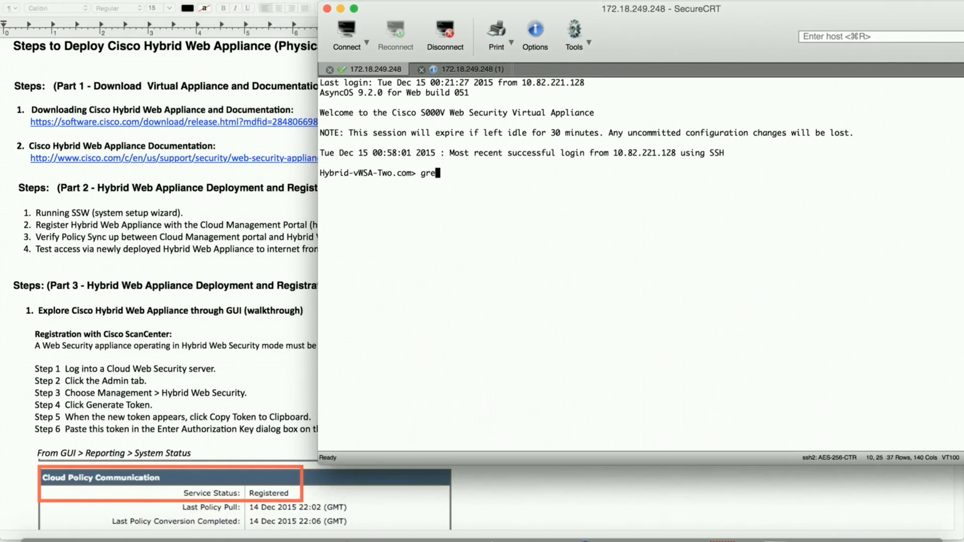
pyautogui.press('Return')
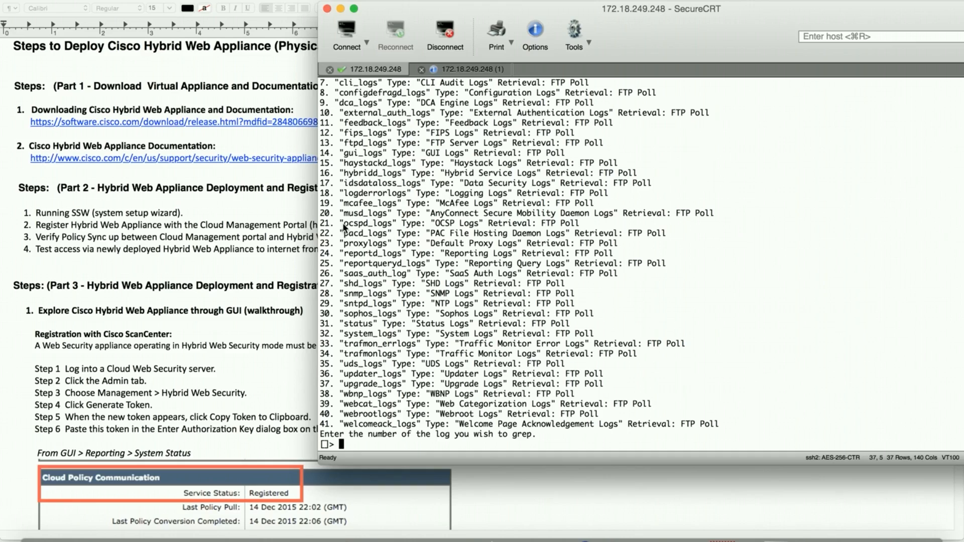
pyautogui.moveTo(340, 174); pyautogui.dragTo(401, 174)
pyautogui.click(568, 218)
pyautogui.write('16')
pyautogui.press('Return')
pyautogui.press('Return')
pyautogui.press('Return')
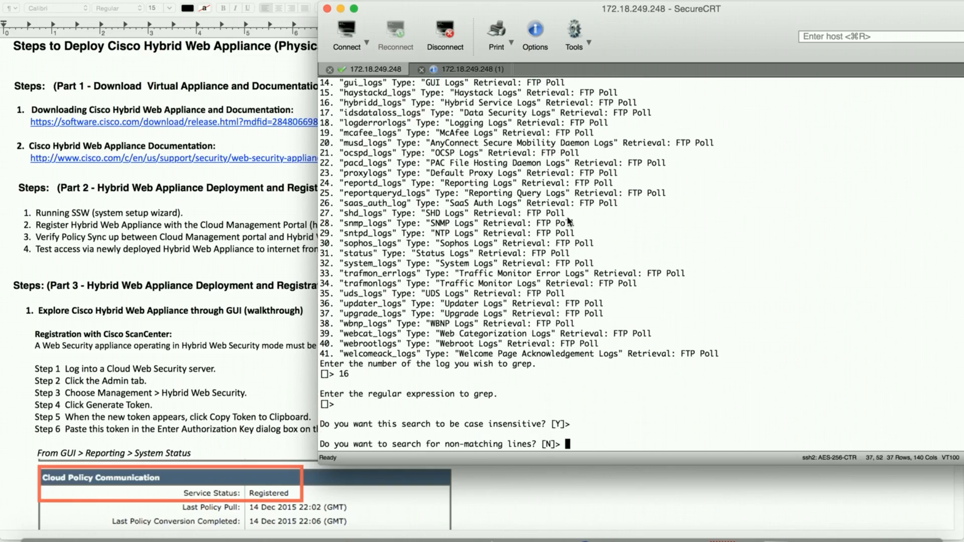
pyautogui.press('Return')
pyautogui.write('y')
pyautogui.press('Return')
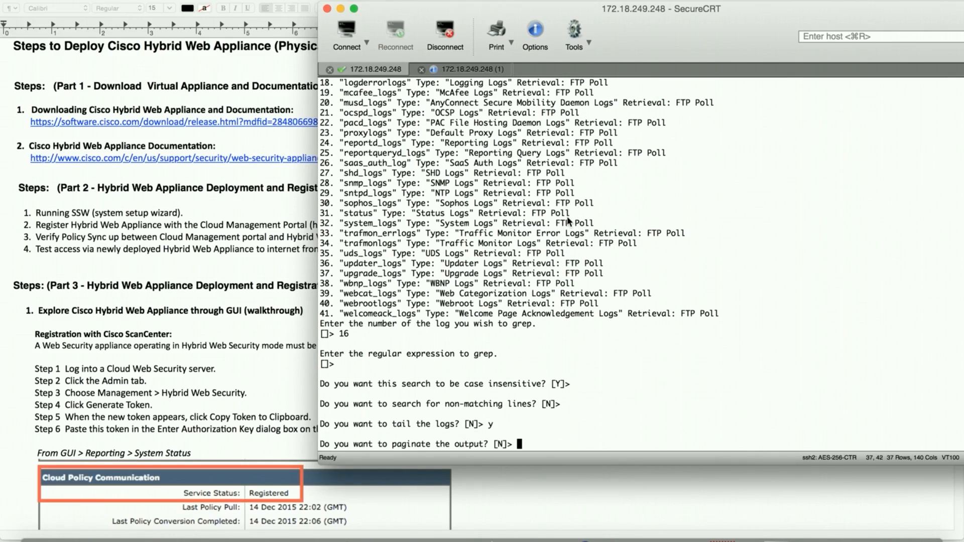
pyautogui.press('Return')
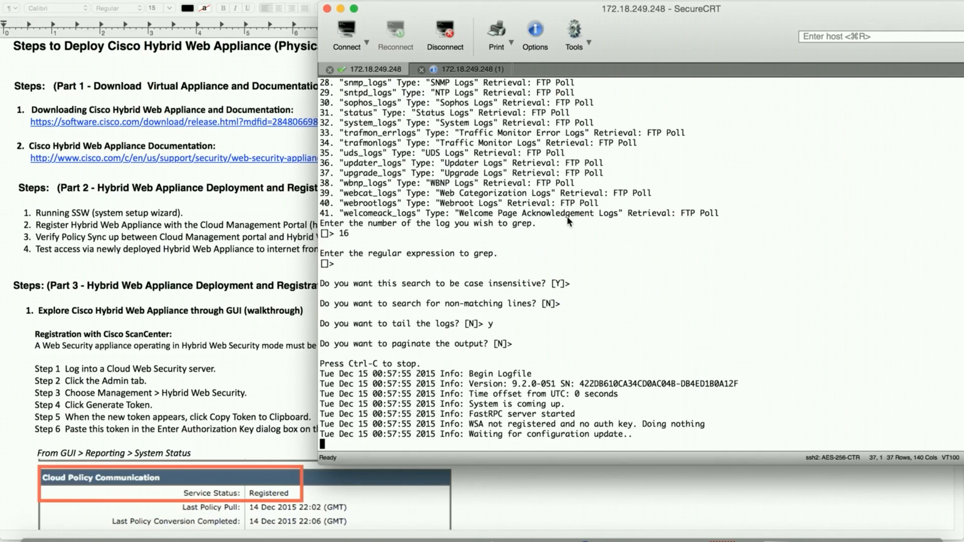
pyautogui.moveTo(641, 35); pyautogui.dragTo(539, 31)
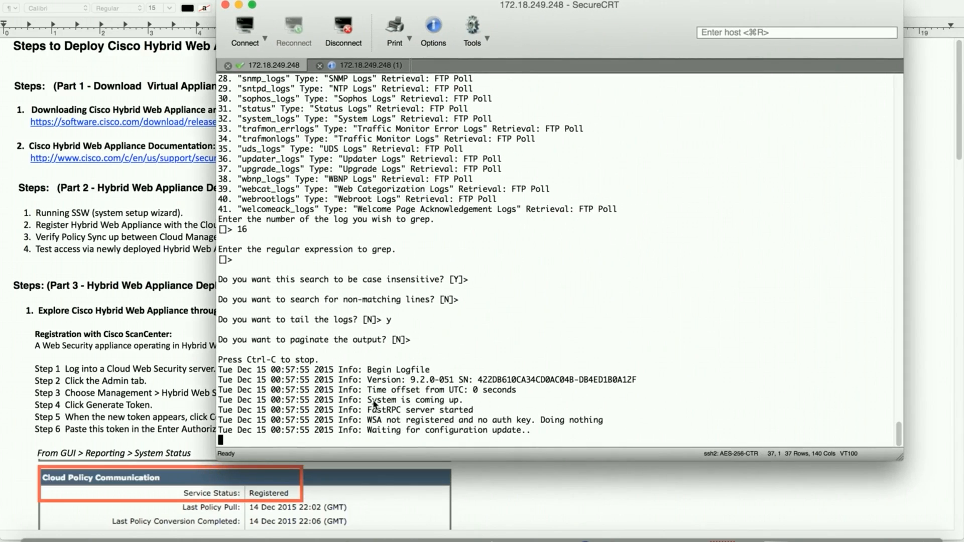
pyautogui.moveTo(368, 401); pyautogui.dragTo(458, 400)
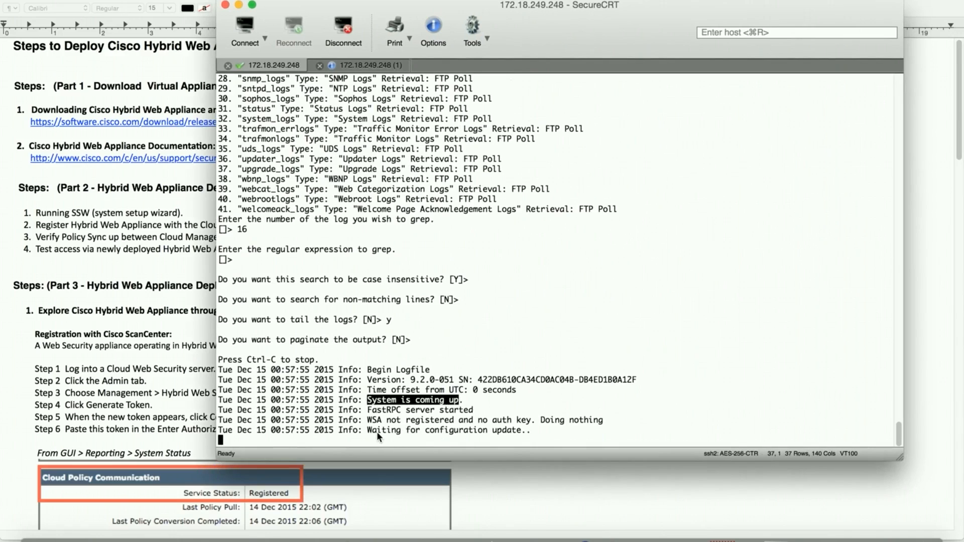
# In the second session, run grep on log 1 (accesslogs) with the default search options
pyautogui.click(396, 65)
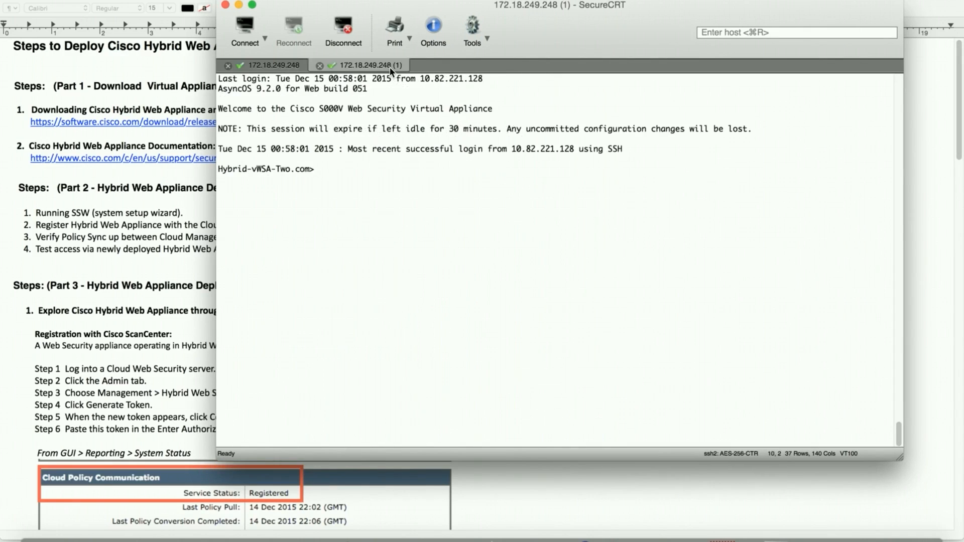
pyautogui.write('grep')
pyautogui.press('Return')
pyautogui.scroll(3, 535, 206)
pyautogui.scroll(4, 535, 207)
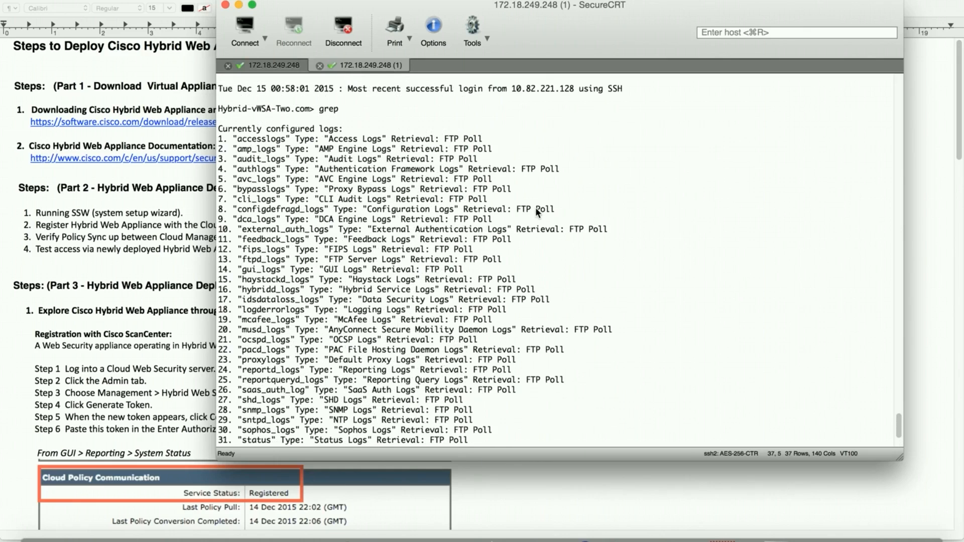
pyautogui.scroll(-5, 404, 210)
pyautogui.write('1')
pyautogui.press('Return')
pyautogui.press('Return')
pyautogui.press('Return')
pyautogui.press('Return')
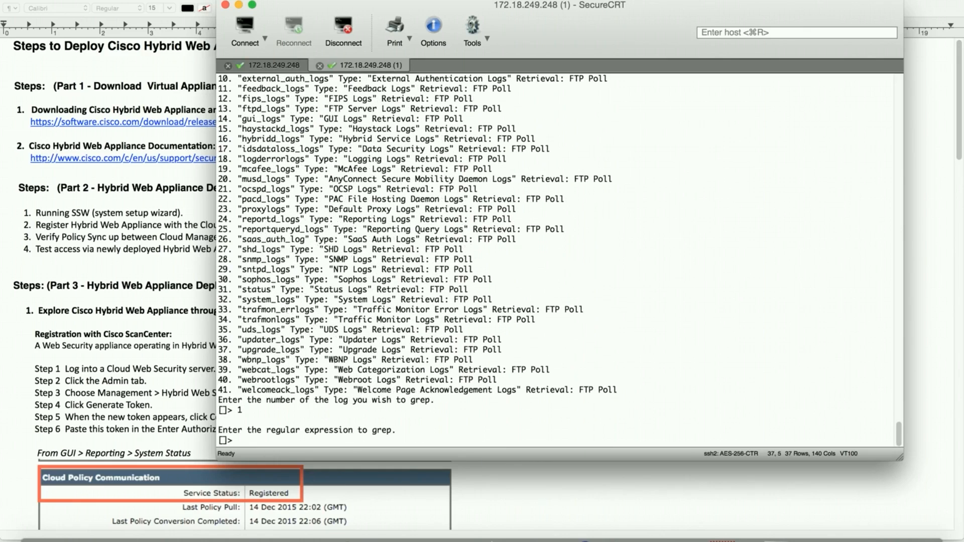
# Tail the access log live with blank separator lines, then return to the first session's hybridd tail
pyautogui.write('y')
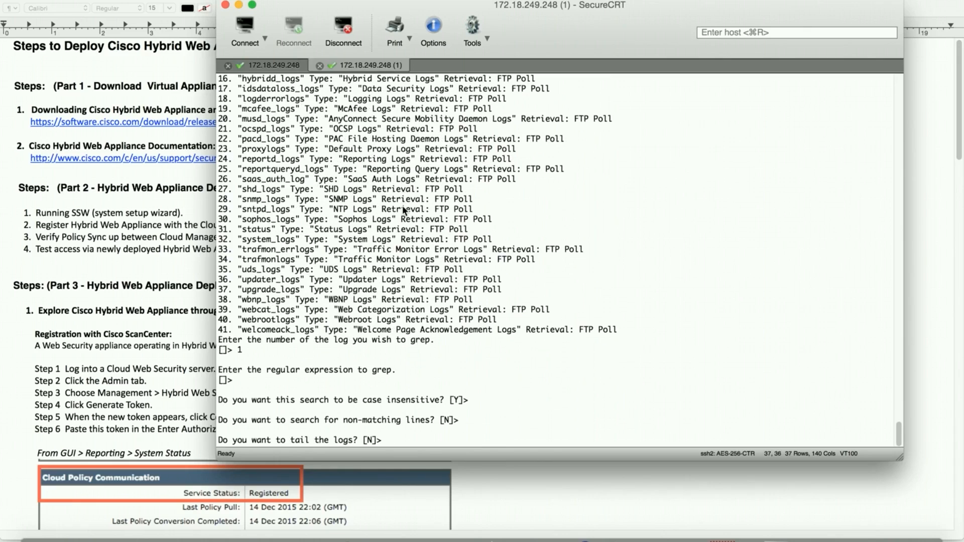
pyautogui.press('Return')
pyautogui.press('Return')
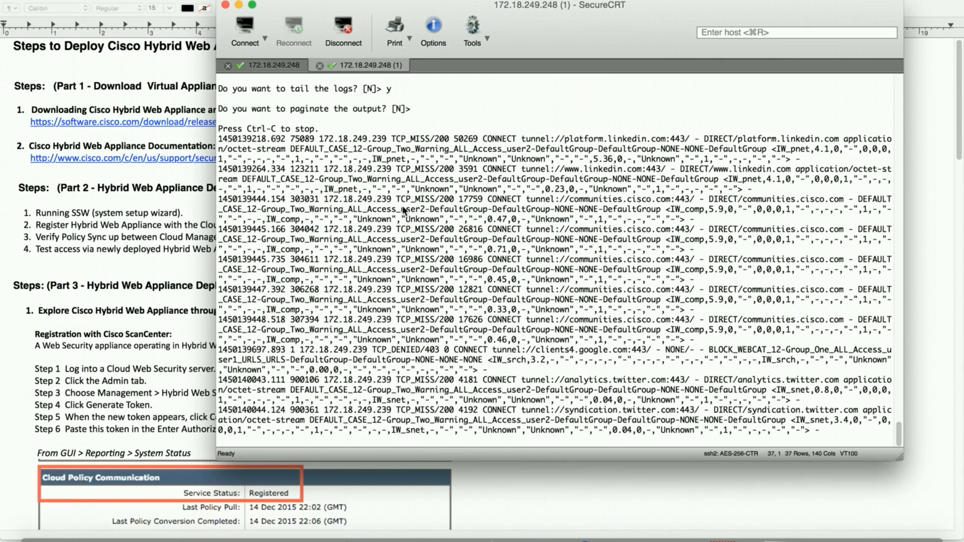
pyautogui.press('Return')
pyautogui.press('Return')
pyautogui.press('Return')
pyautogui.press('Return')
pyautogui.press('Return')
pyautogui.press('Return')
pyautogui.press('Return')
pyautogui.press('Return')
pyautogui.press('Return')
pyautogui.press('Return')
pyautogui.press('Return')
pyautogui.press('Return')
pyautogui.press('Return')
pyautogui.press('Return')
pyautogui.press('Return')
pyautogui.press('Return')
pyautogui.press('Return')
pyautogui.press('Return')
pyautogui.press('Return')
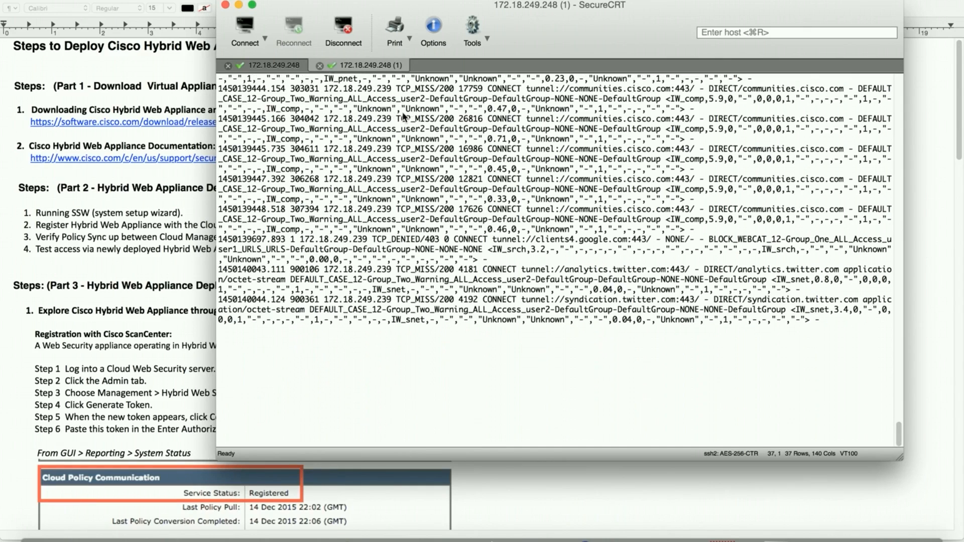
pyautogui.press('Return')
pyautogui.press('Return')
pyautogui.press('Return')
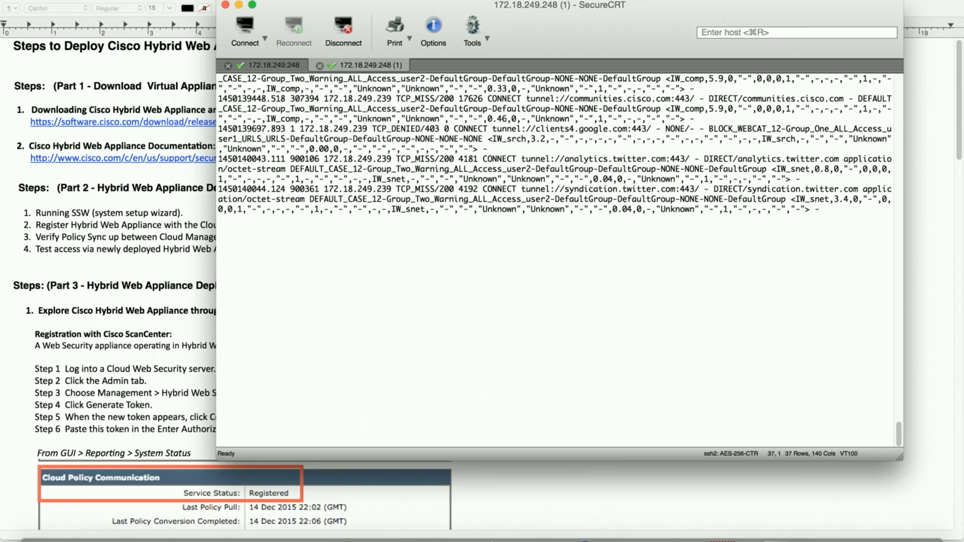
pyautogui.moveTo(549, 15); pyautogui.dragTo(578, 4)
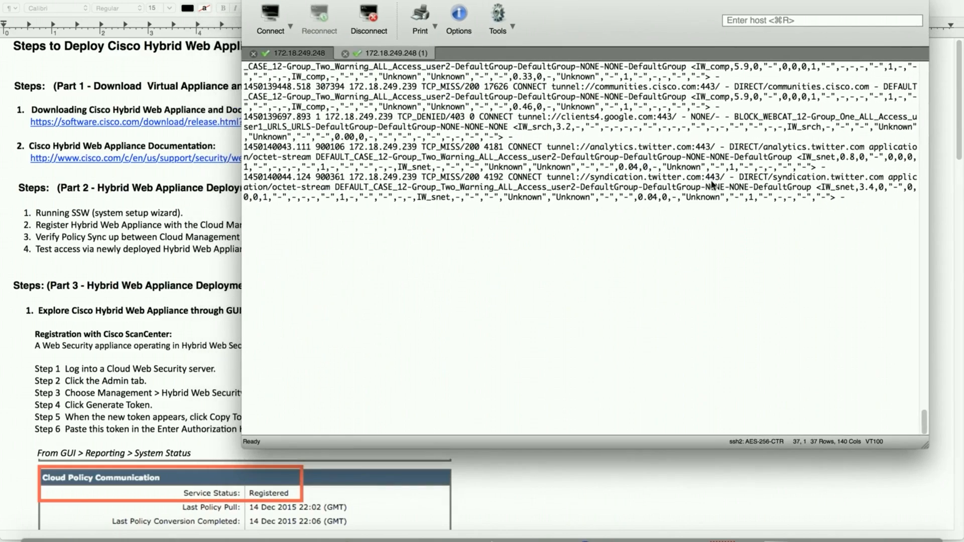
pyautogui.click(306, 55)
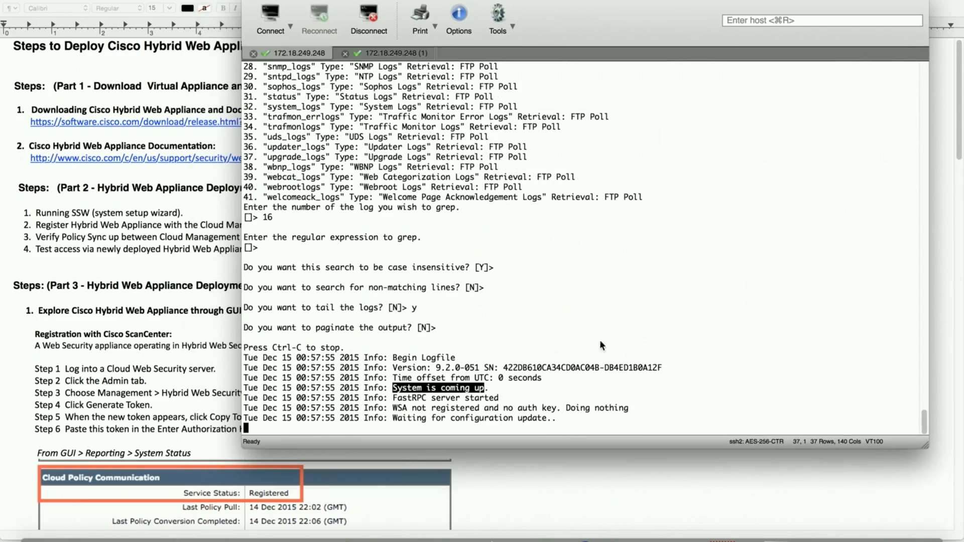
# Log in to the appliance web UI as admin and start Register on Web Policy Connectivity
pyautogui.click(805, 540)
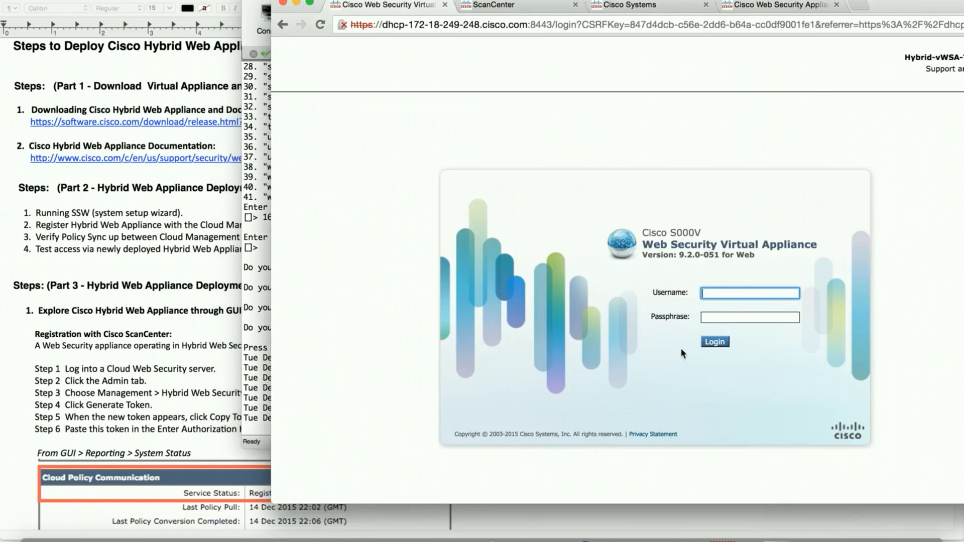
pyautogui.moveTo(901, 6); pyautogui.dragTo(695, 12)
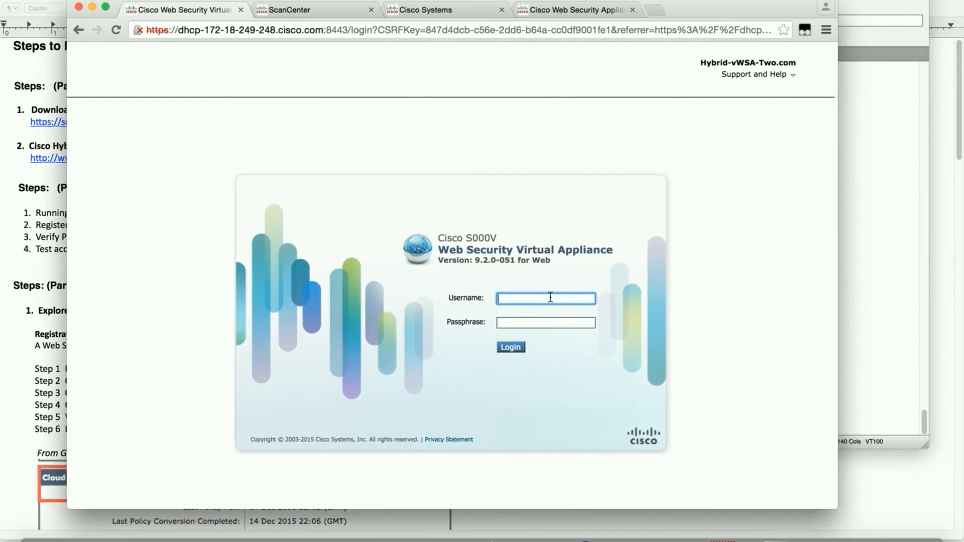
pyautogui.write('admin')
pyautogui.press('Tab')
pyautogui.write('*********')
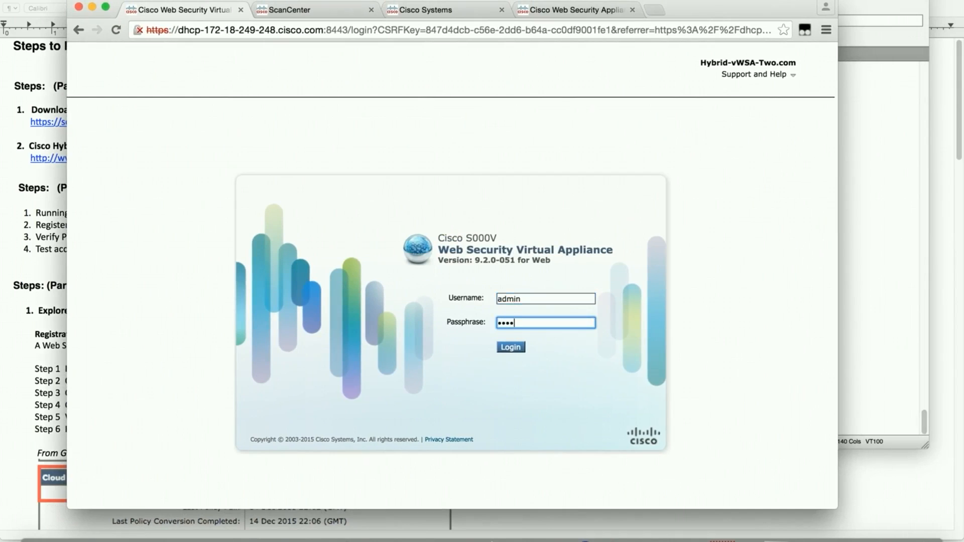
pyautogui.write('***')
pyautogui.click(522, 347)
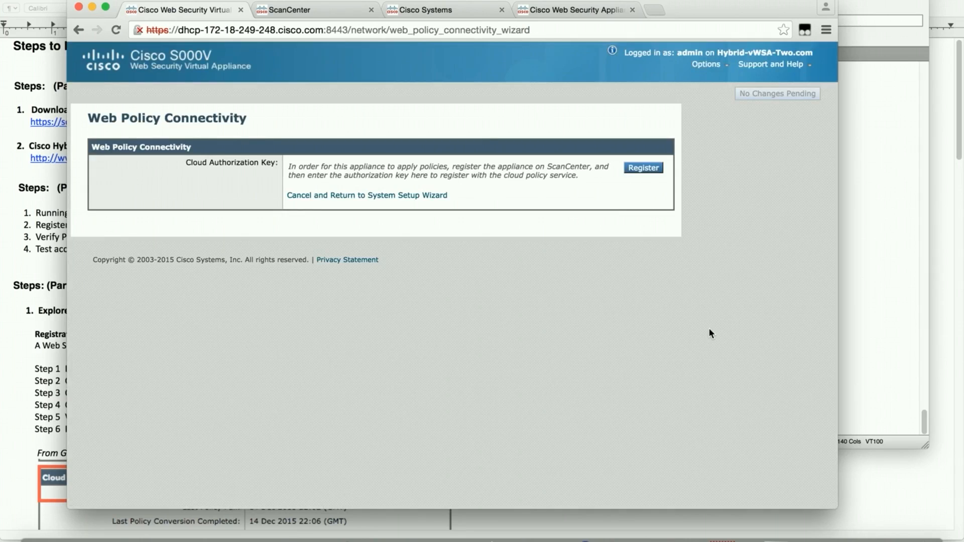
pyautogui.moveTo(700, 11); pyautogui.dragTo(872, 3)
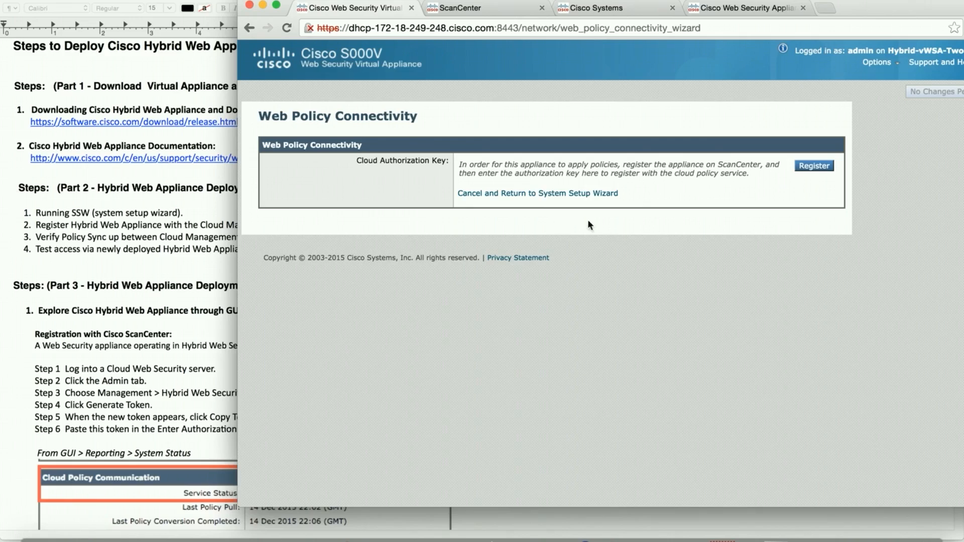
pyautogui.click(810, 167)
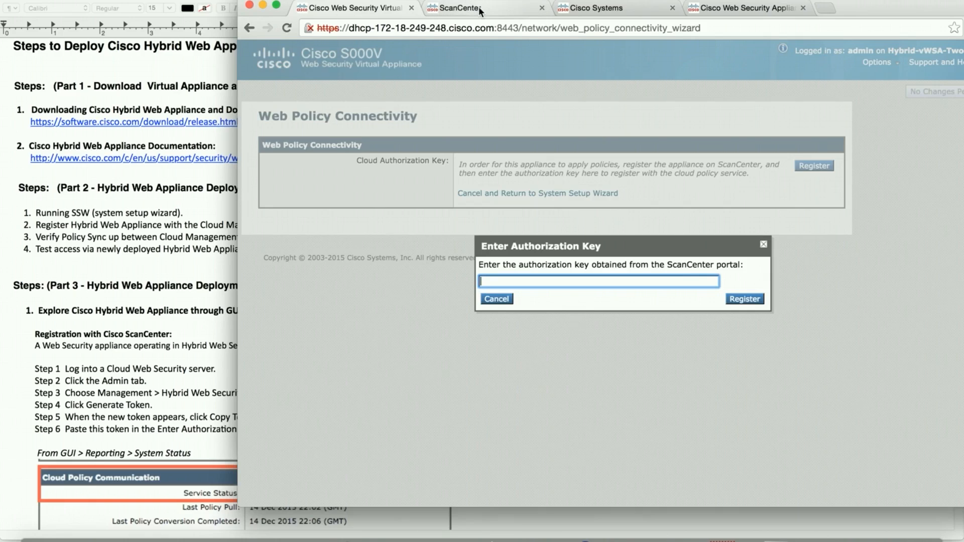
# Check the deployment notes in TextEdit, then switch the browser to ScanCenter's Manage Policy page
pyautogui.click(13, 309)
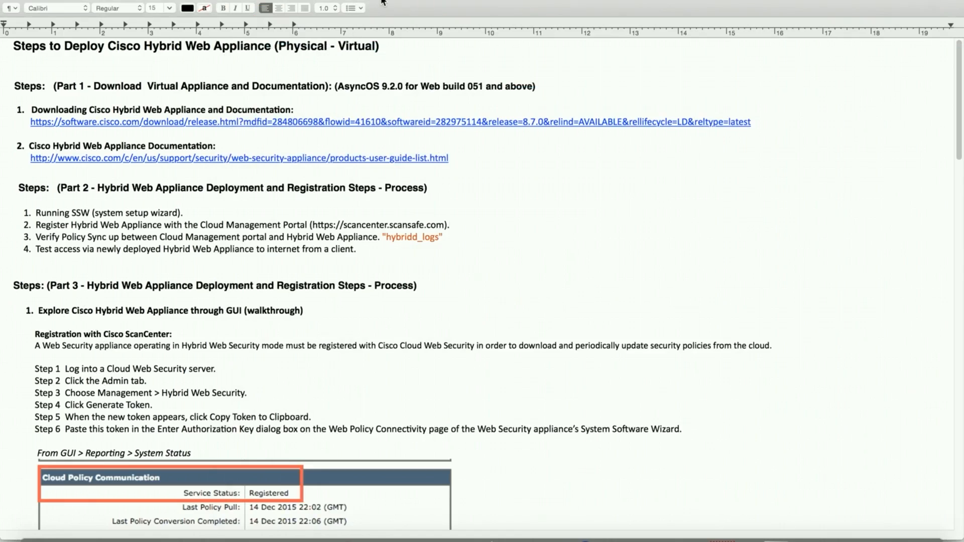
pyautogui.click(768, 515)
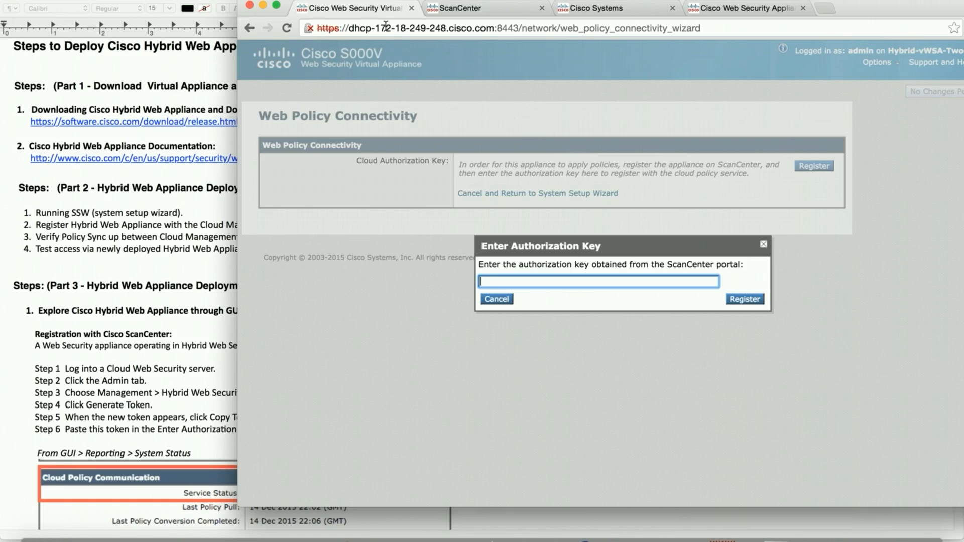
pyautogui.click(458, 8)
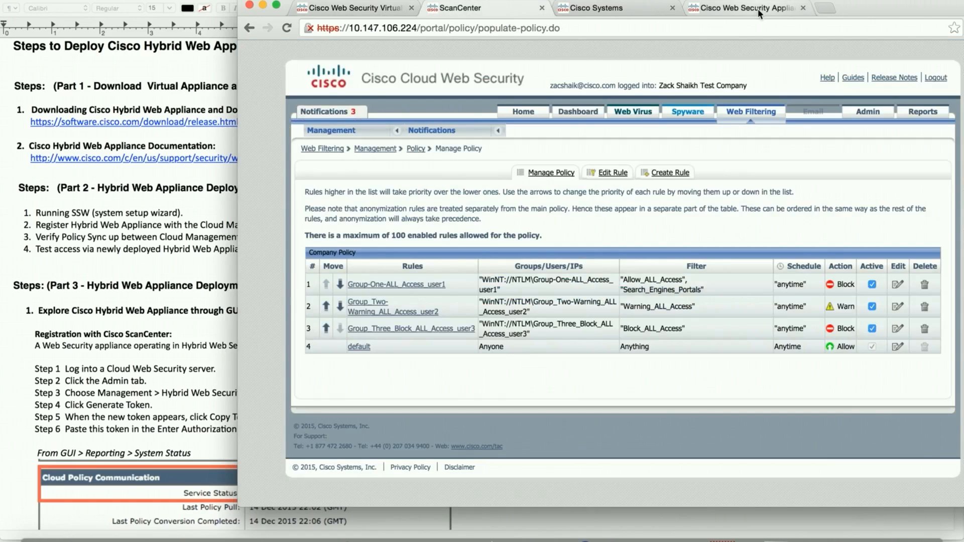
# Sign in to the ScanCenter admin portal with the portal account e-mail and password
pyautogui.moveTo(885, 2); pyautogui.dragTo(757, 0)
pyautogui.click(567, 28)
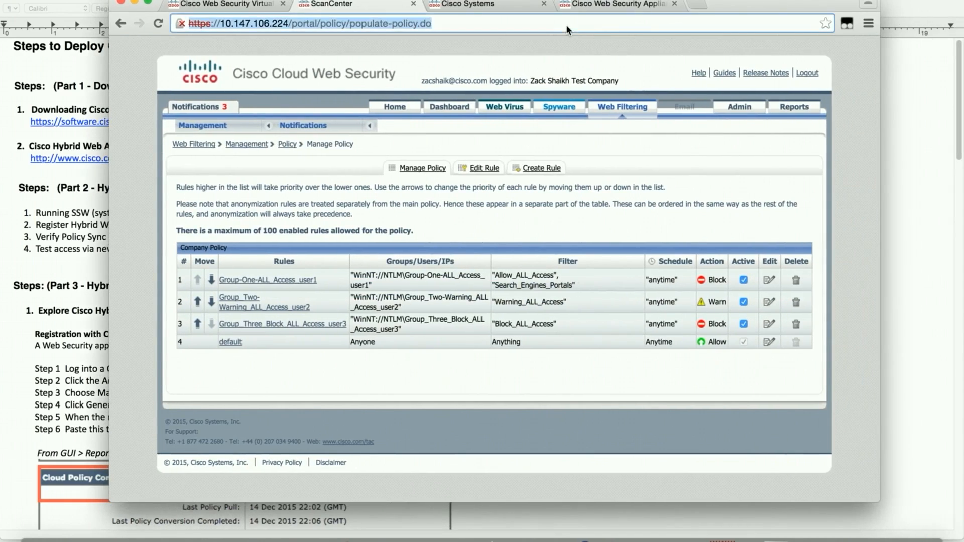
pyautogui.click(567, 29)
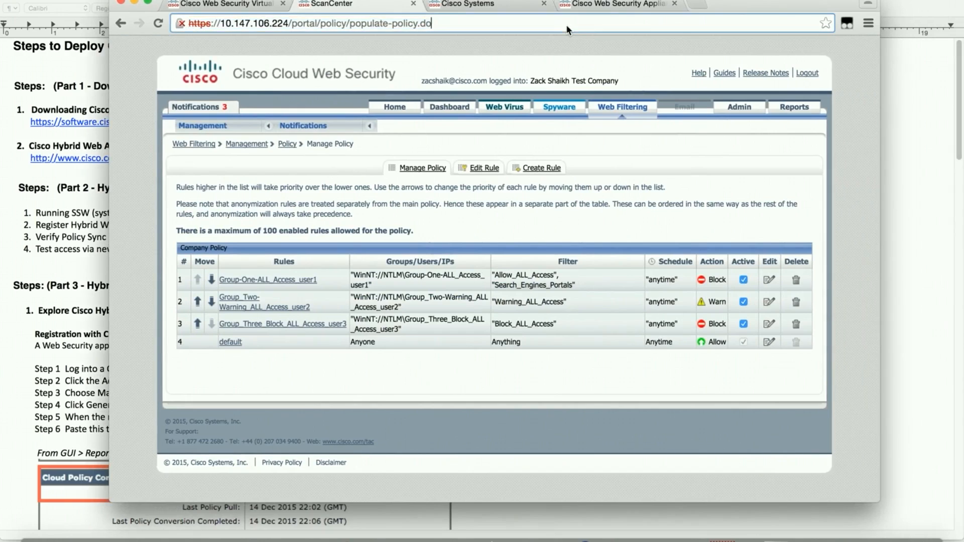
pyautogui.click(745, 110)
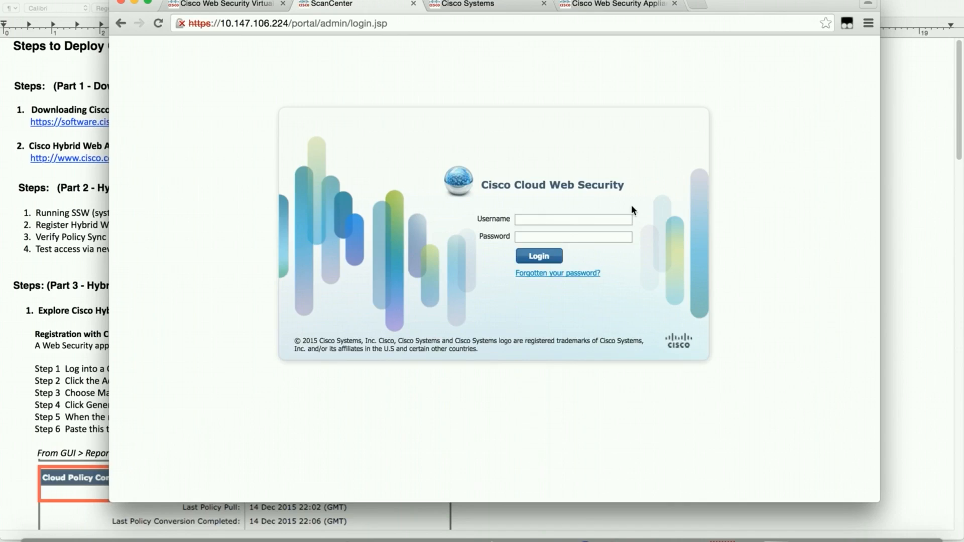
pyautogui.click(589, 220)
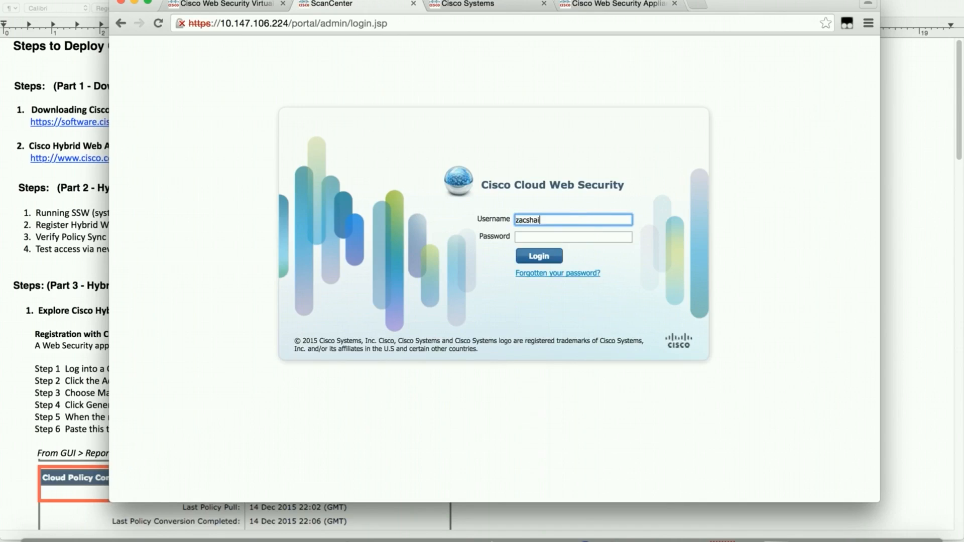
pyautogui.press('Tab')
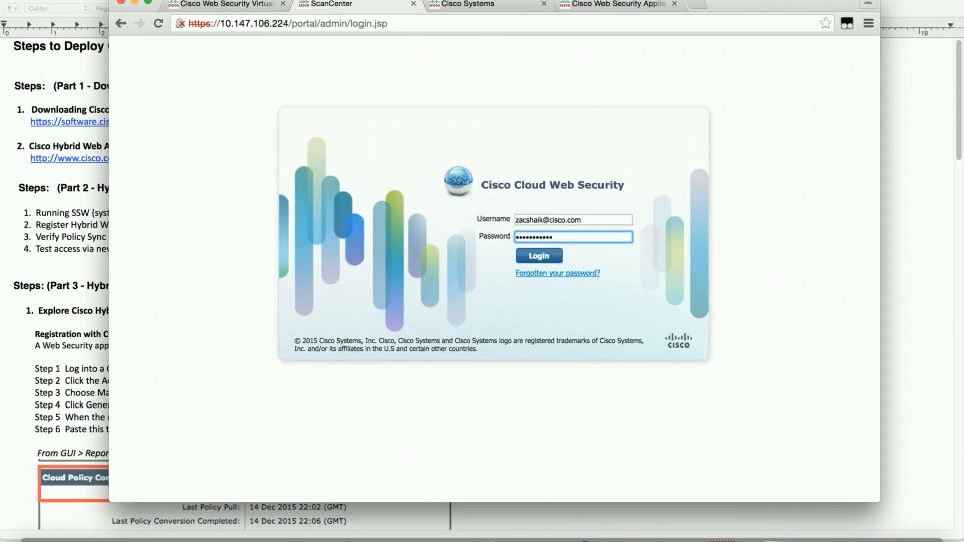
pyautogui.click(533, 257)
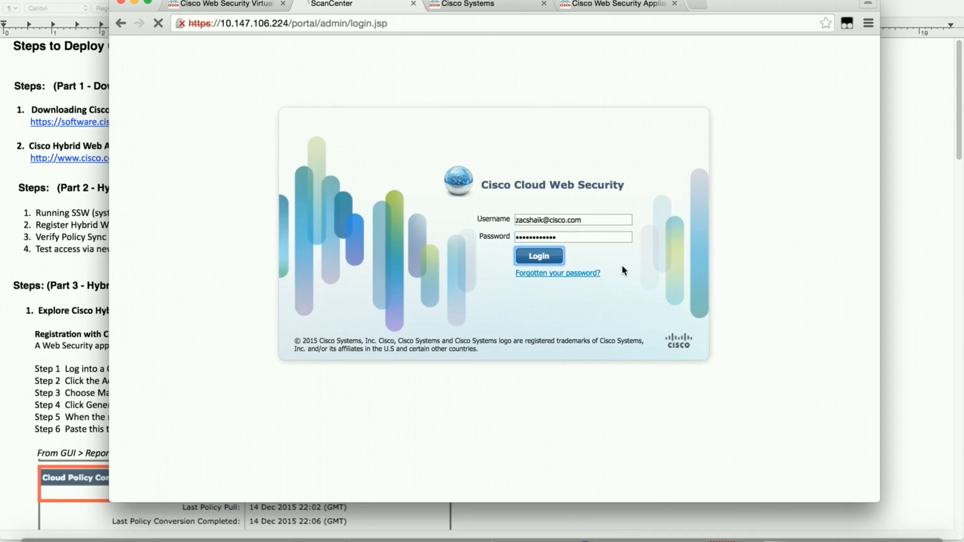
# Review the deployment notes, then bring the portal browser back in front
pyautogui.moveTo(736, 5); pyautogui.dragTo(886, 3)
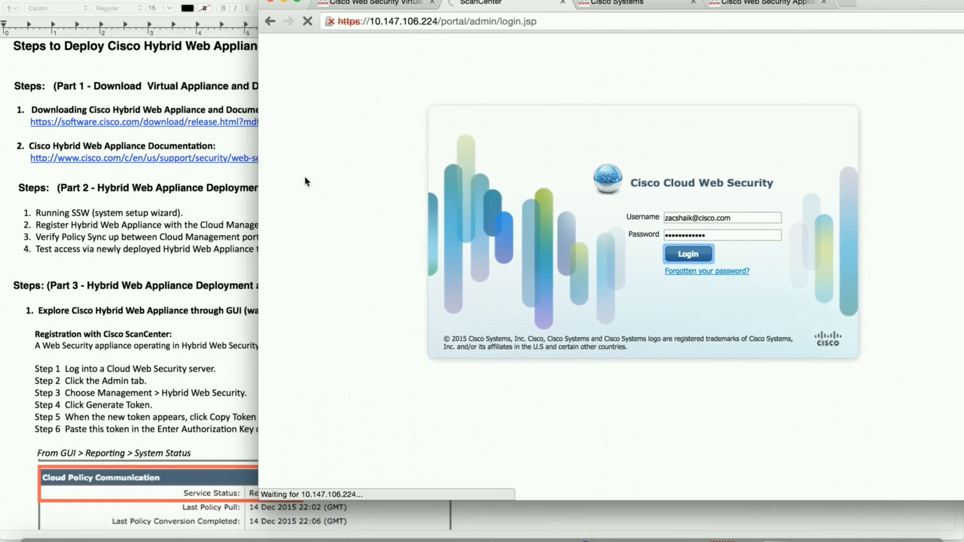
pyautogui.click(26, 316)
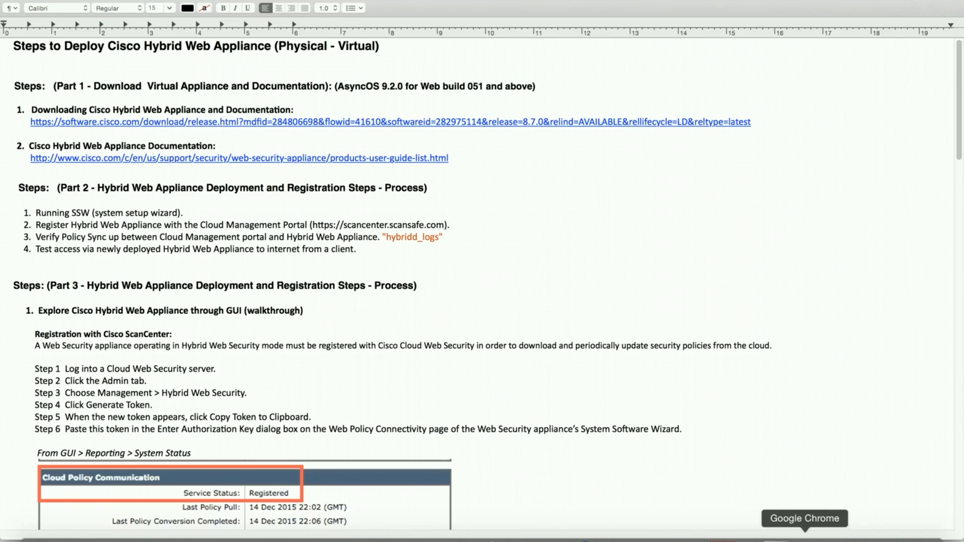
pyautogui.click(807, 535)
# Generate a Hybrid Web Security registration token under Admin > Management and copy it to the clipboard
pyautogui.moveTo(918, 9); pyautogui.dragTo(895, 2)
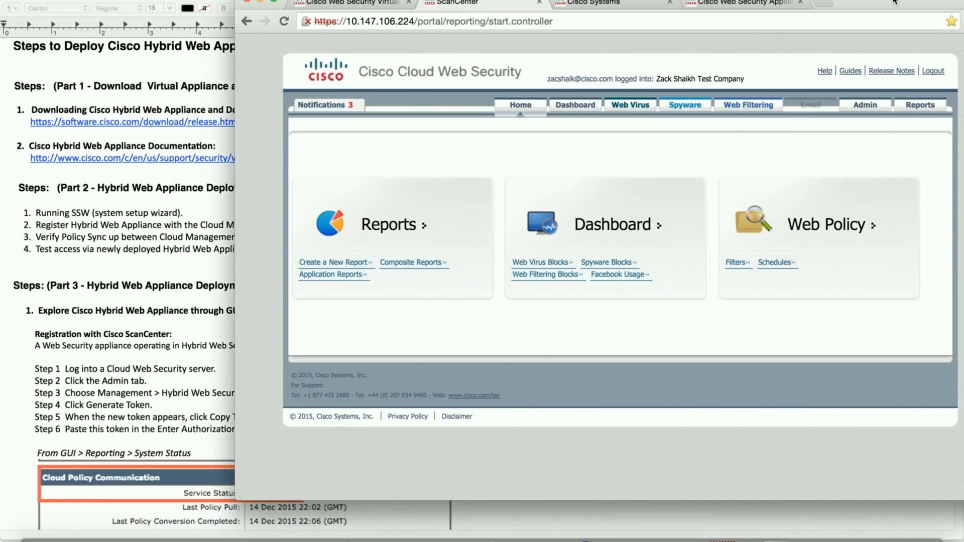
pyautogui.click(878, 109)
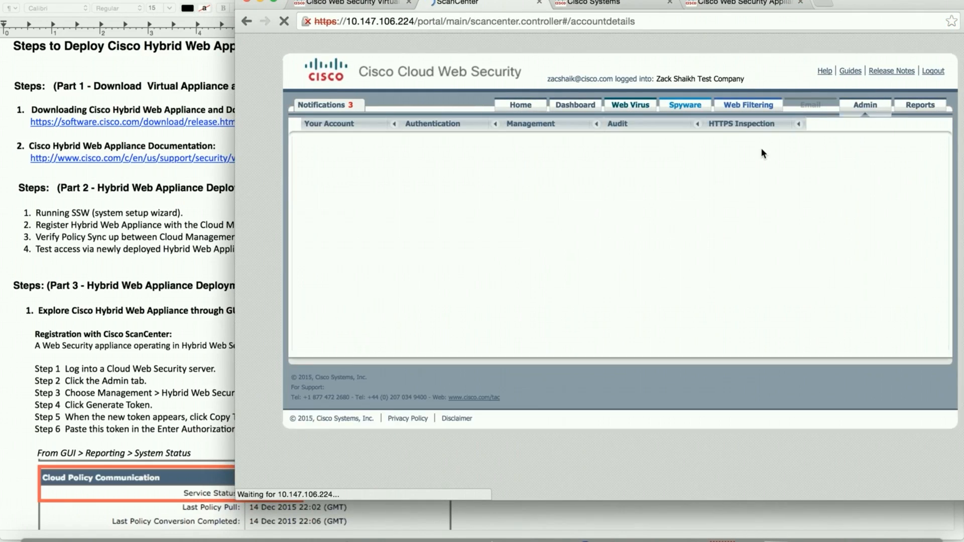
pyautogui.moveTo(551, 119)
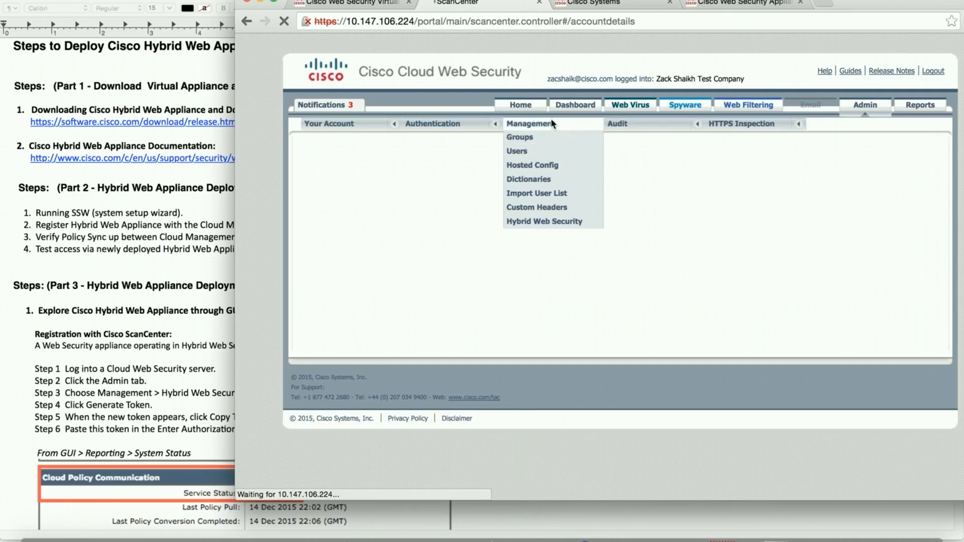
pyautogui.click(545, 230)
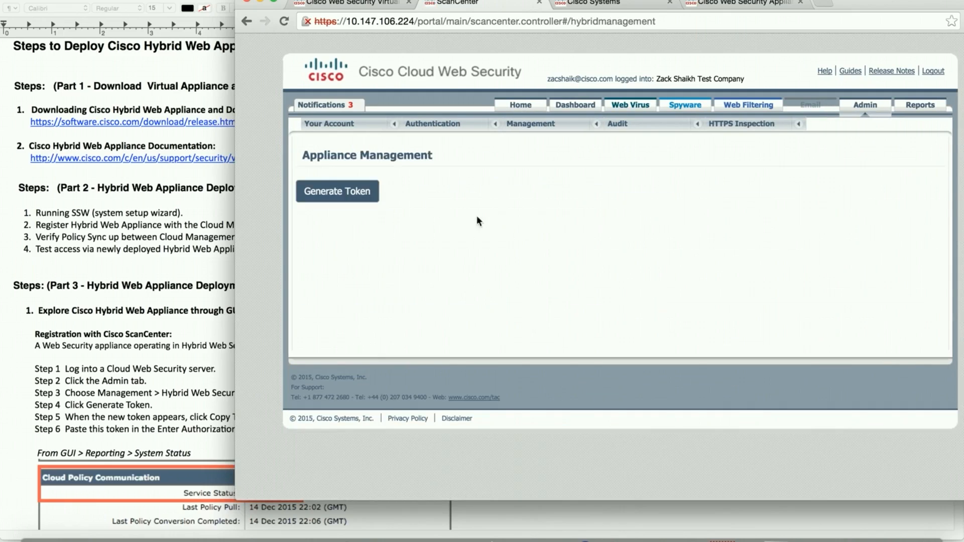
pyautogui.click(366, 192)
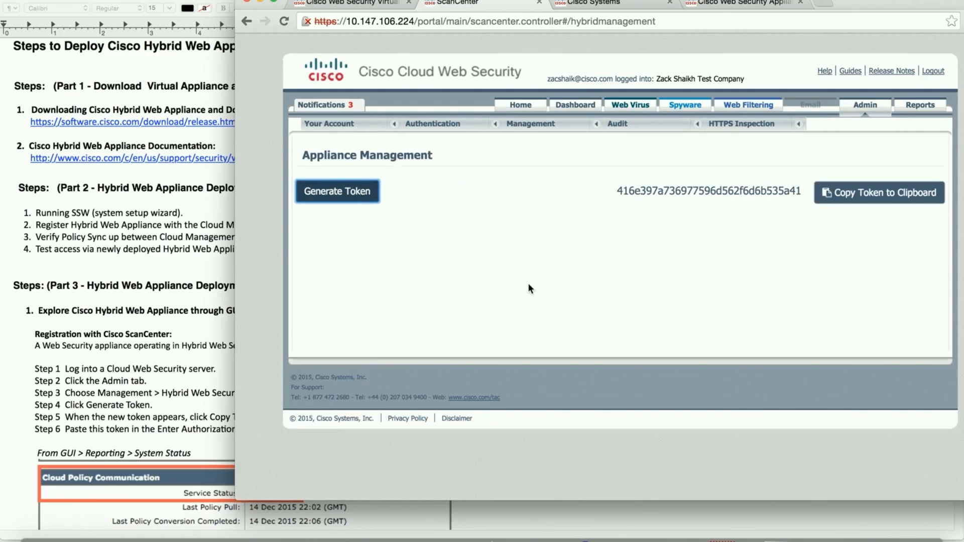
pyautogui.click(872, 199)
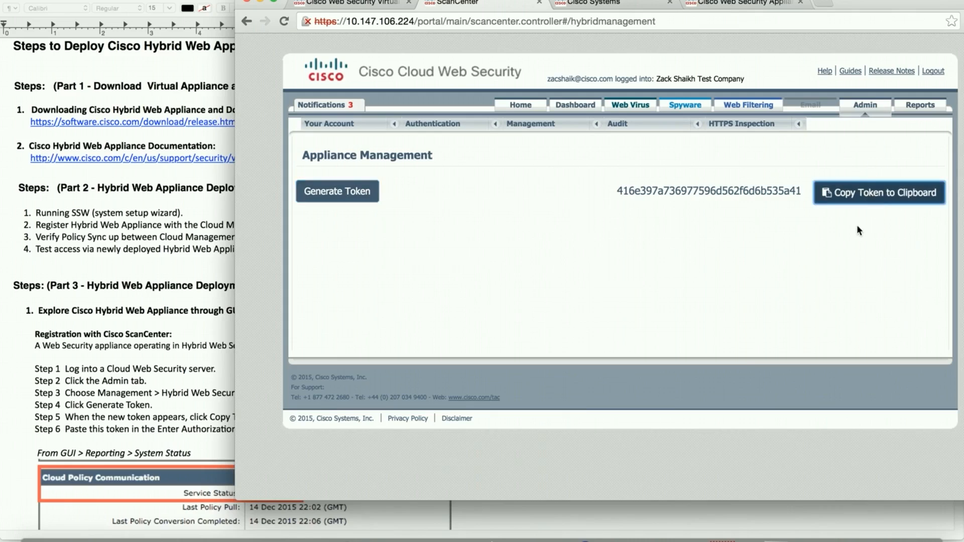
pyautogui.click(610, 4)
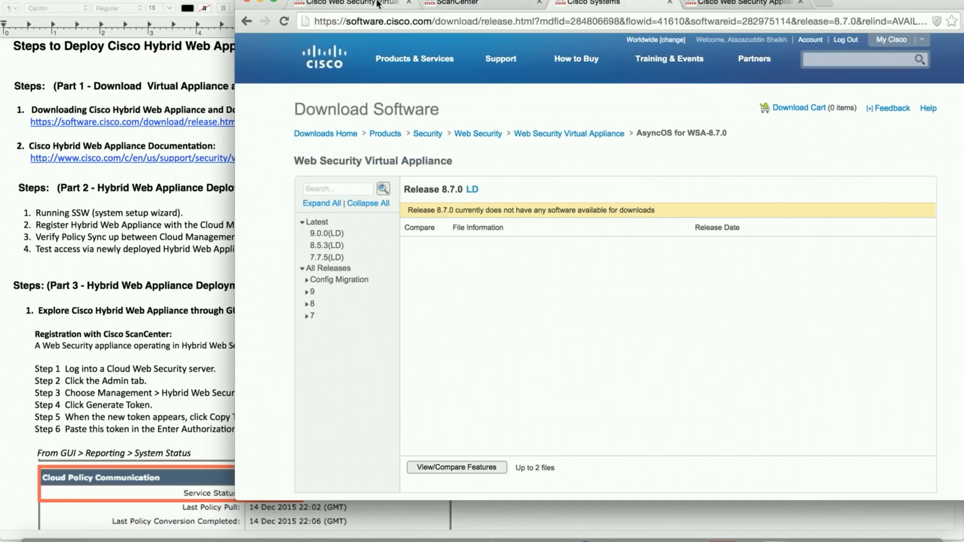
# Paste the ScanCenter token as the appliance authorization key, verify it, and submit registration
pyautogui.click(352, 4)
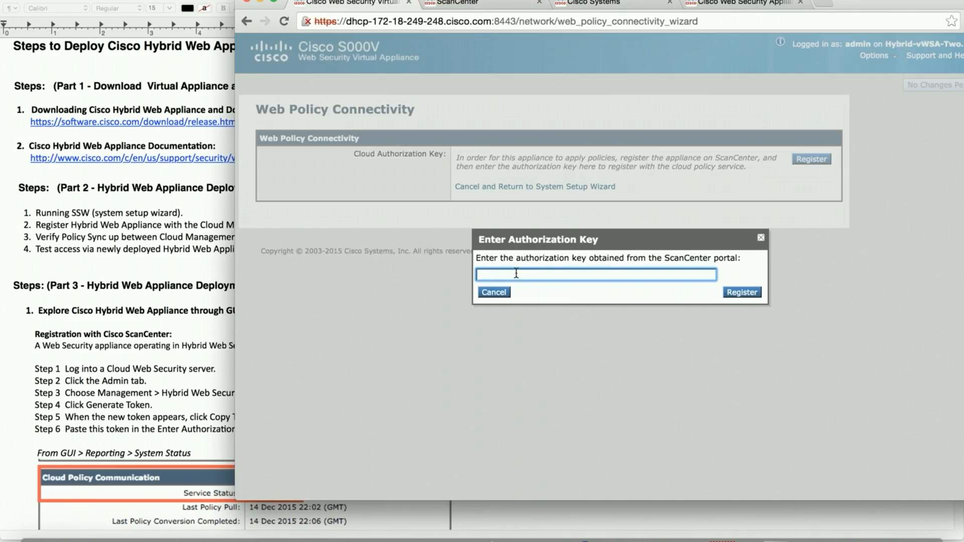
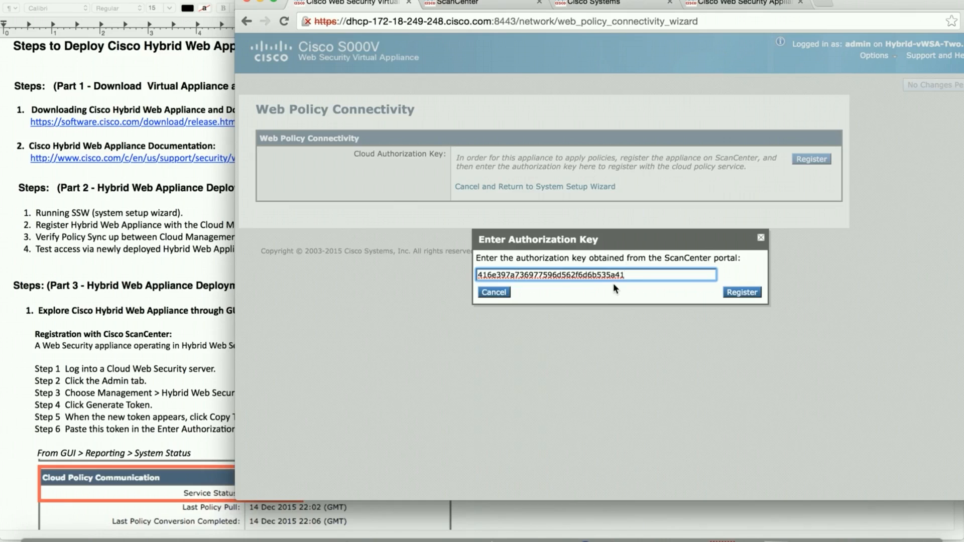
pyautogui.click(454, 3)
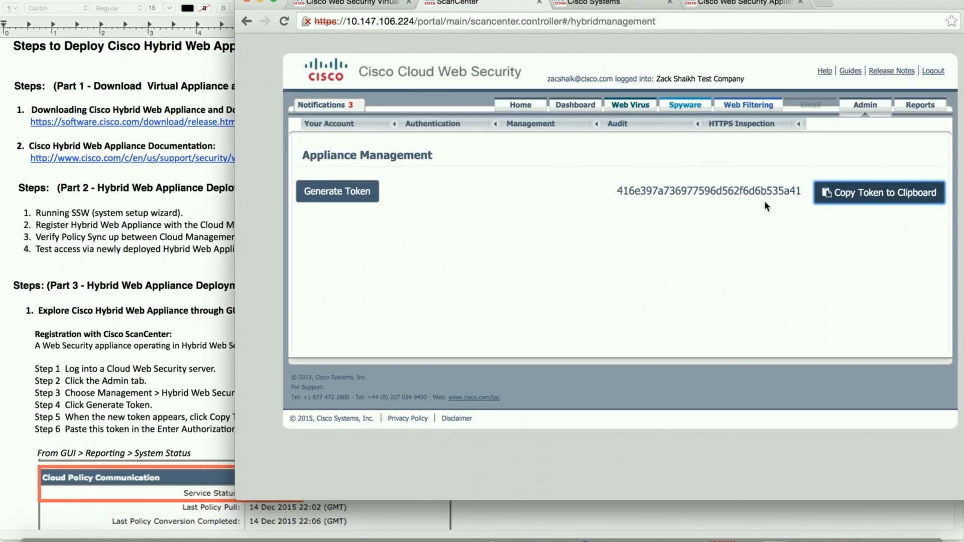
pyautogui.click(382, 3)
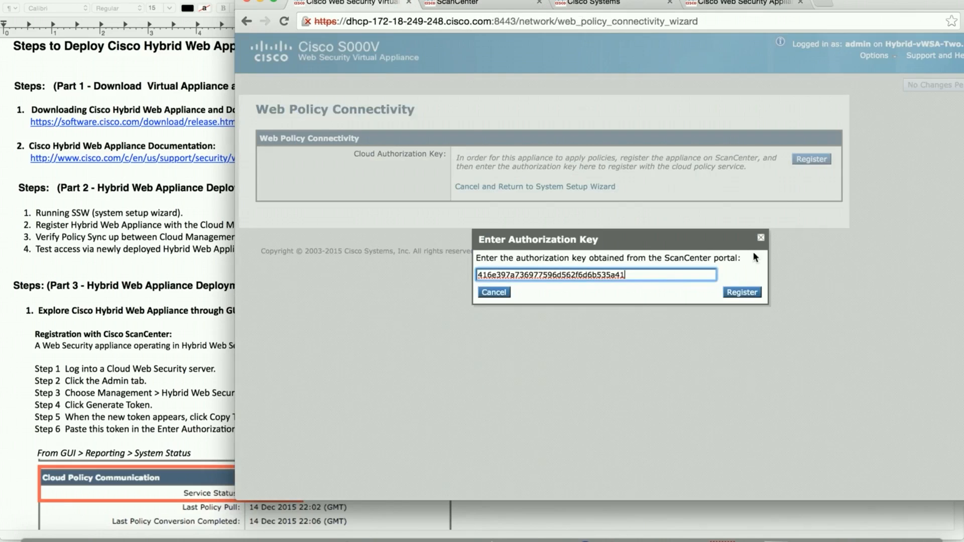
pyautogui.click(748, 291)
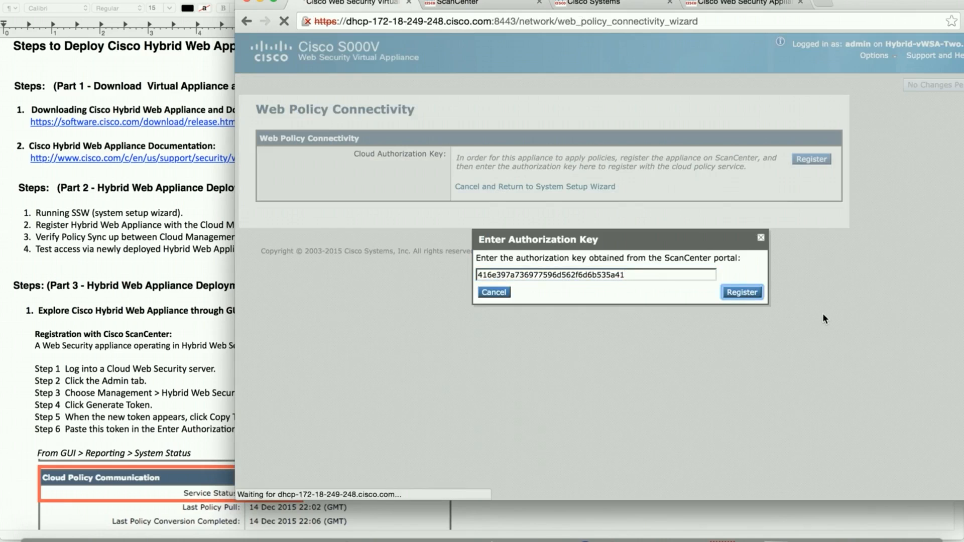
pyautogui.click(776, 537)
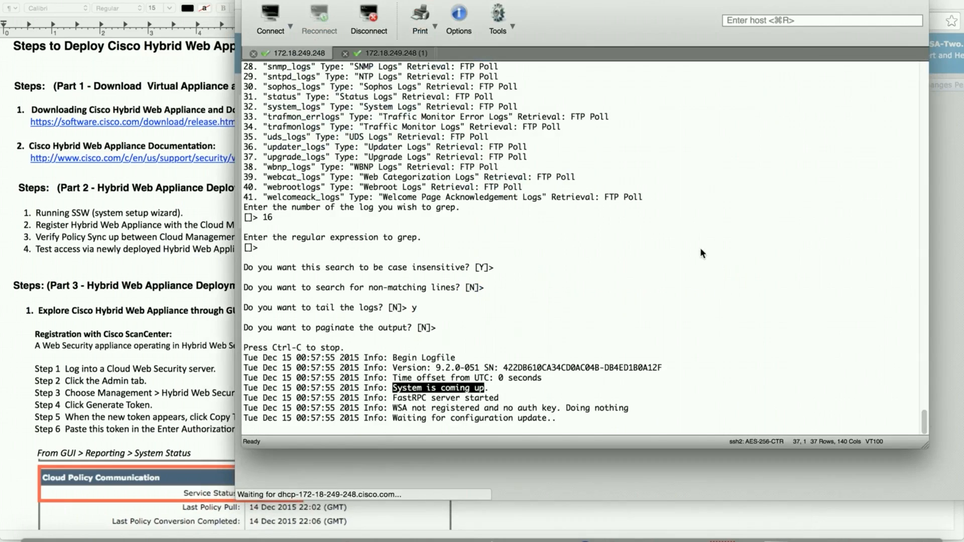
# Highlight the hybridd log lines for not registered, config update, and successful registration
pyautogui.moveTo(583, 11); pyautogui.dragTo(409, 19)
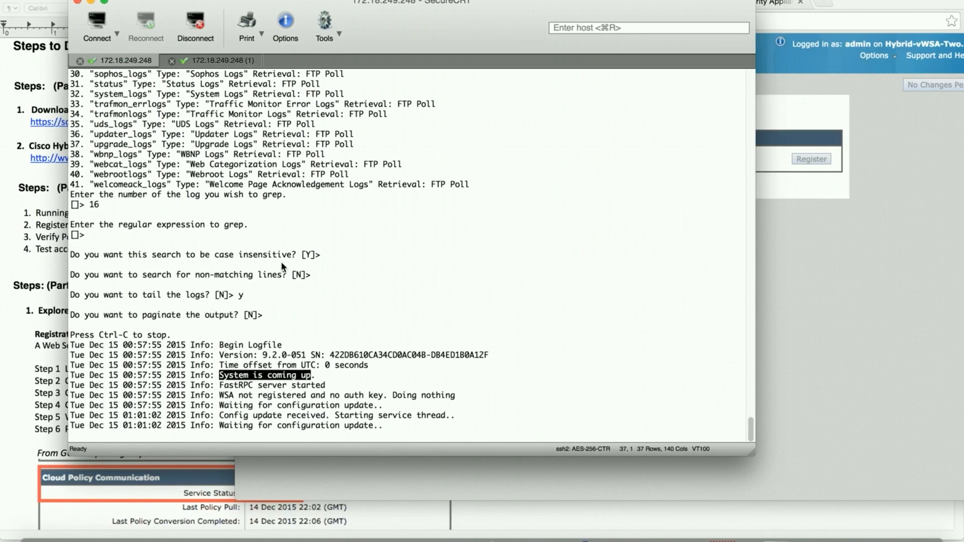
pyautogui.moveTo(470, 50); pyautogui.dragTo(435, 43)
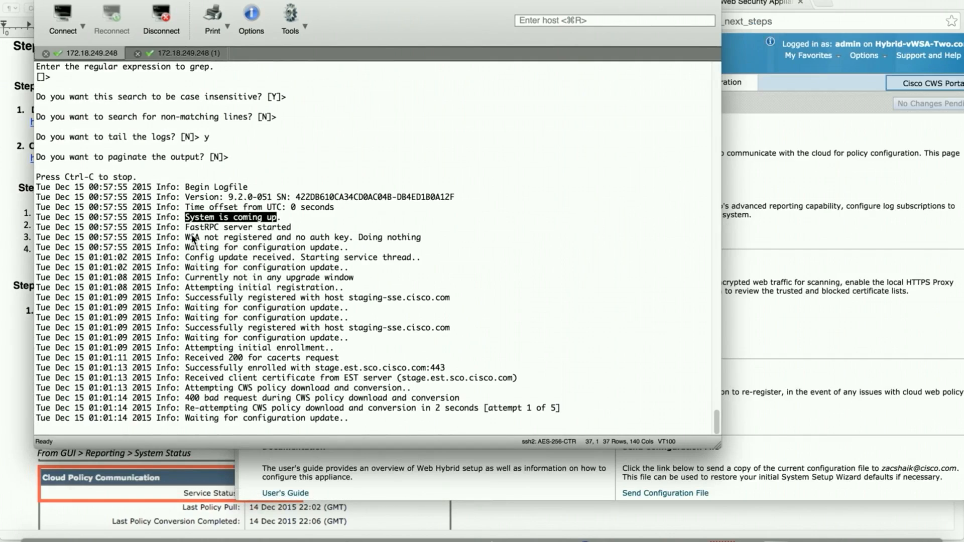
pyautogui.moveTo(185, 238); pyautogui.dragTo(422, 239)
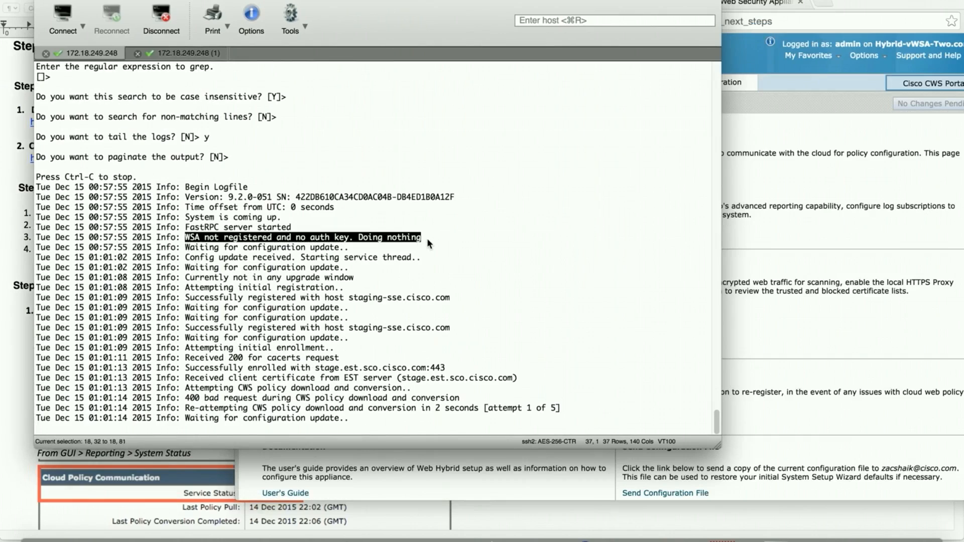
pyautogui.moveTo(185, 267); pyautogui.dragTo(358, 257)
pyautogui.click(341, 305)
pyautogui.moveTo(185, 289); pyautogui.dragTo(345, 291)
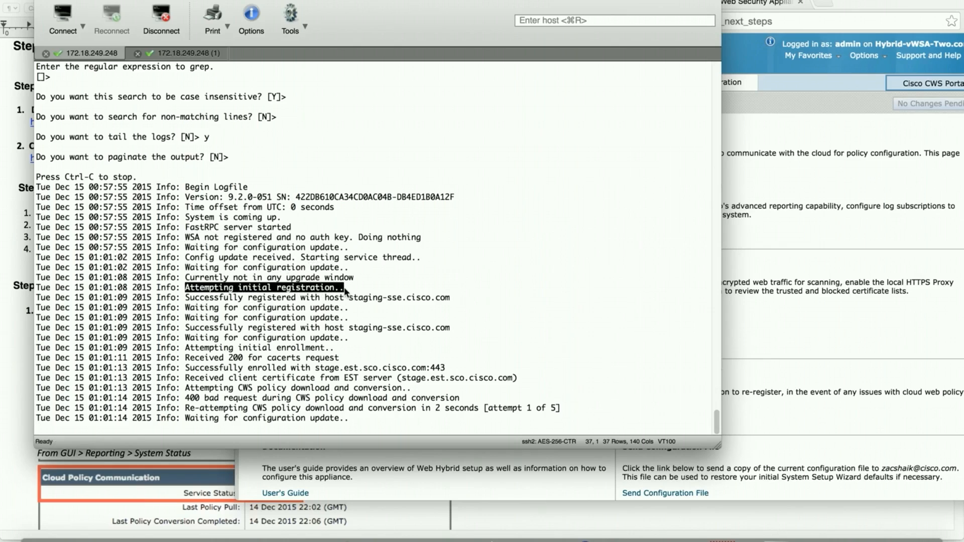
pyautogui.moveTo(186, 299); pyautogui.dragTo(461, 299)
pyautogui.click(457, 314)
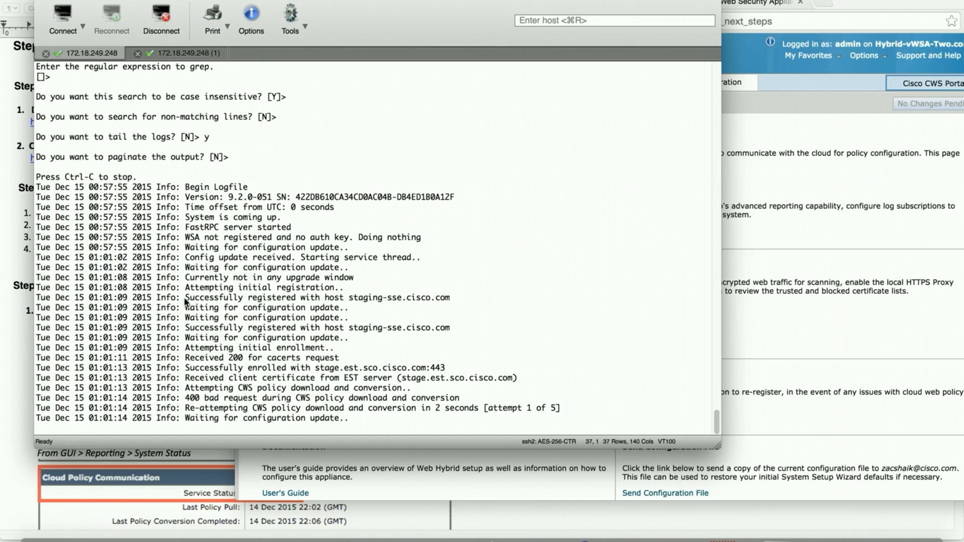
pyautogui.moveTo(183, 299); pyautogui.dragTo(286, 298)
# Open Reporting > System Status on the appliance, then bring the terminal and deployment notes forward
pyautogui.click(823, 336)
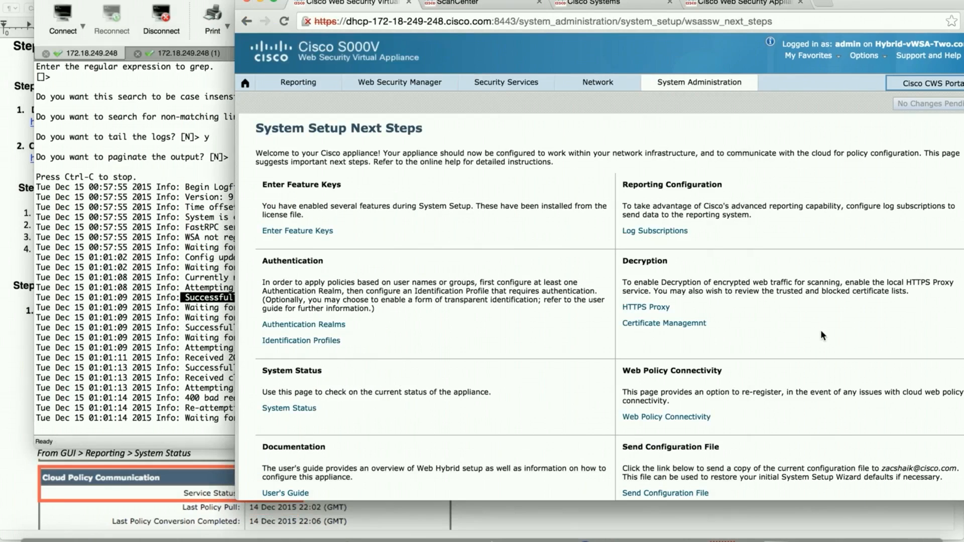
pyautogui.doubleClick(896, 5)
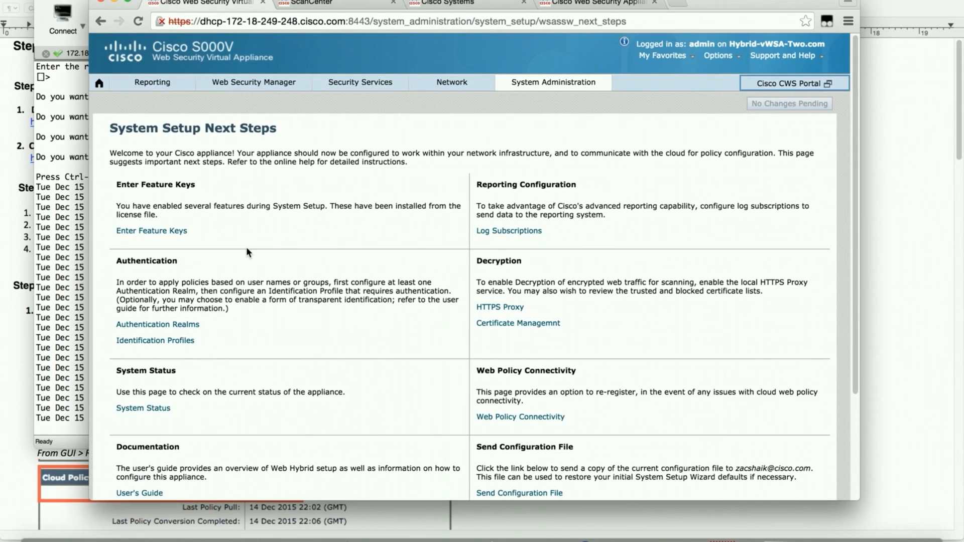
pyautogui.moveTo(158, 90)
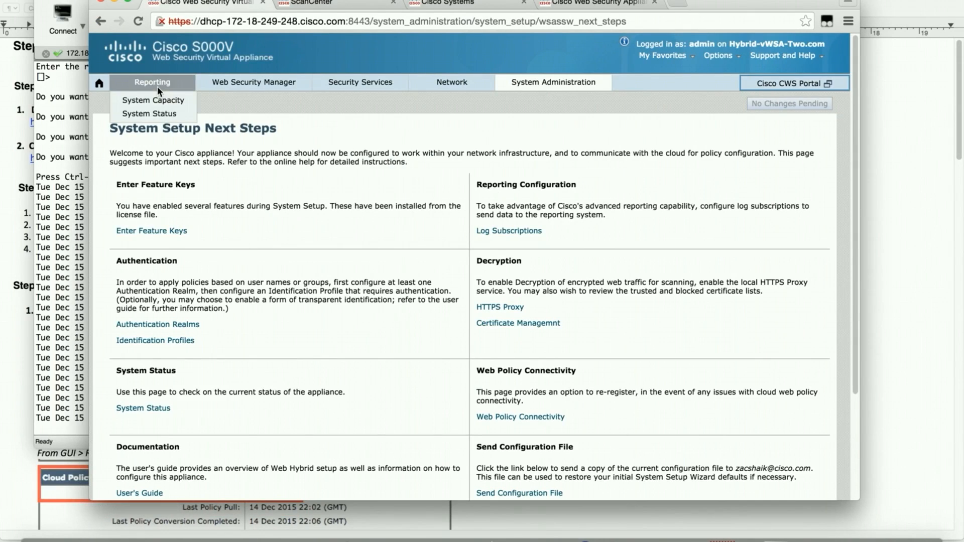
pyautogui.click(149, 114)
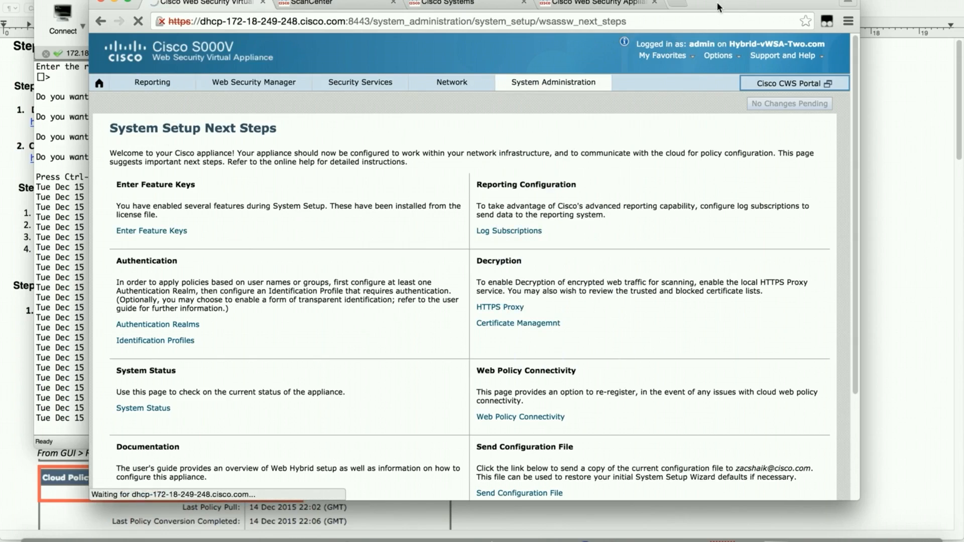
pyautogui.moveTo(718, 8); pyautogui.dragTo(830, 7)
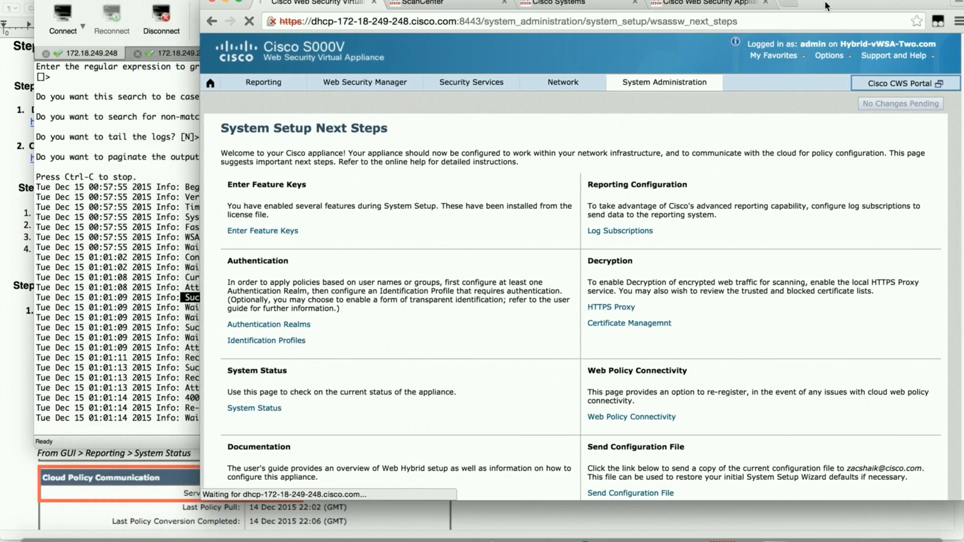
pyautogui.click(150, 163)
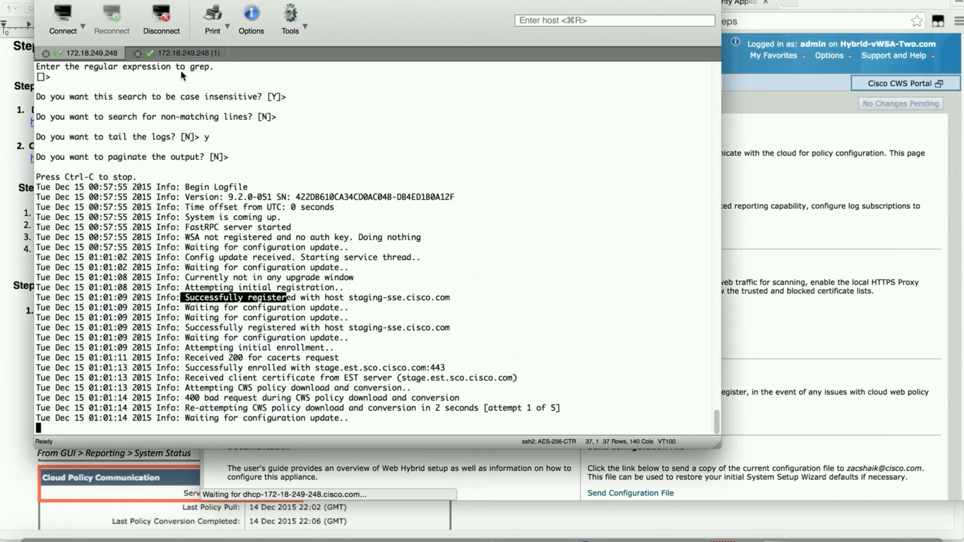
pyautogui.moveTo(292, 60); pyautogui.dragTo(613, 61)
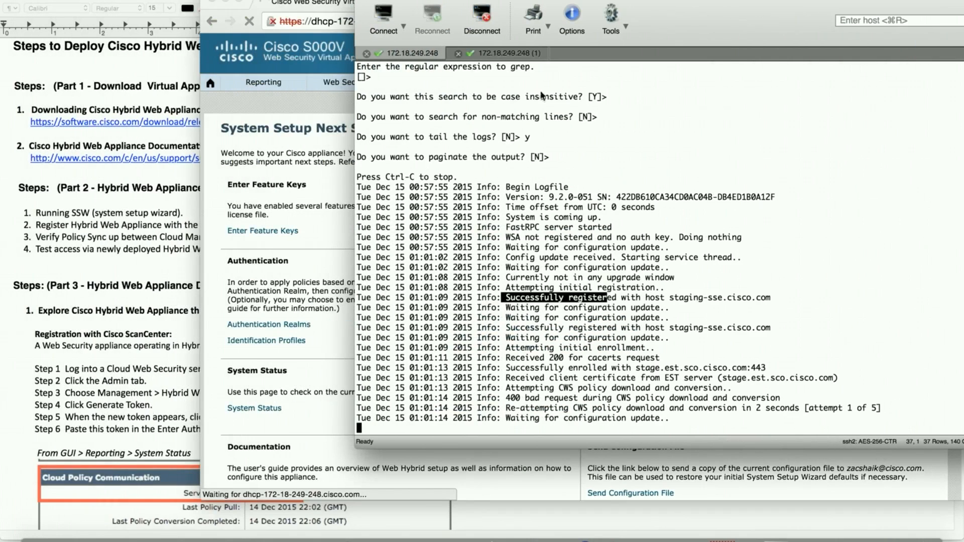
pyautogui.click(34, 259)
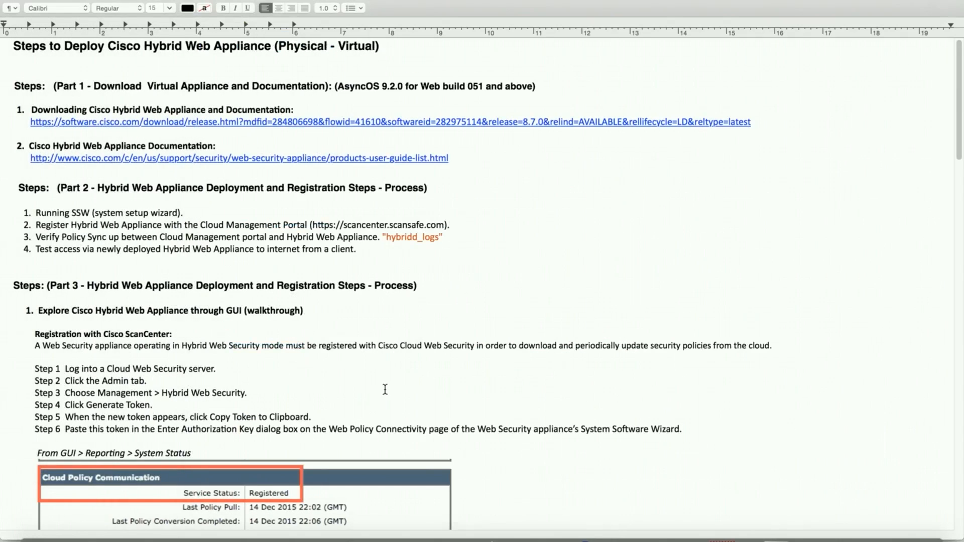
# Briefly highlight the 'hybridd_logs' label in the notes and scroll down to the Caveats list
pyautogui.scroll(-1, 367, 381)
pyautogui.scroll(1, 367, 380)
pyautogui.click(444, 237)
pyautogui.hotkey('shift', 'Left')
pyautogui.hotkey('shift', 'Left')
pyautogui.hotkey('shift', 'Left')
pyautogui.hotkey('shift', 'Left')
pyautogui.hotkey('shift', 'Left')
pyautogui.hotkey('shift', 'Left')
pyautogui.hotkey('shift', 'Left')
pyautogui.hotkey('shift', 'Left')
pyautogui.hotkey('shift', 'Left')
pyautogui.hotkey('shift', 'Left')
pyautogui.hotkey('shift', 'Left')
pyautogui.hotkey('shift', 'Left')
pyautogui.hotkey('shift', 'Left')
pyautogui.hotkey('shift', 'Left')
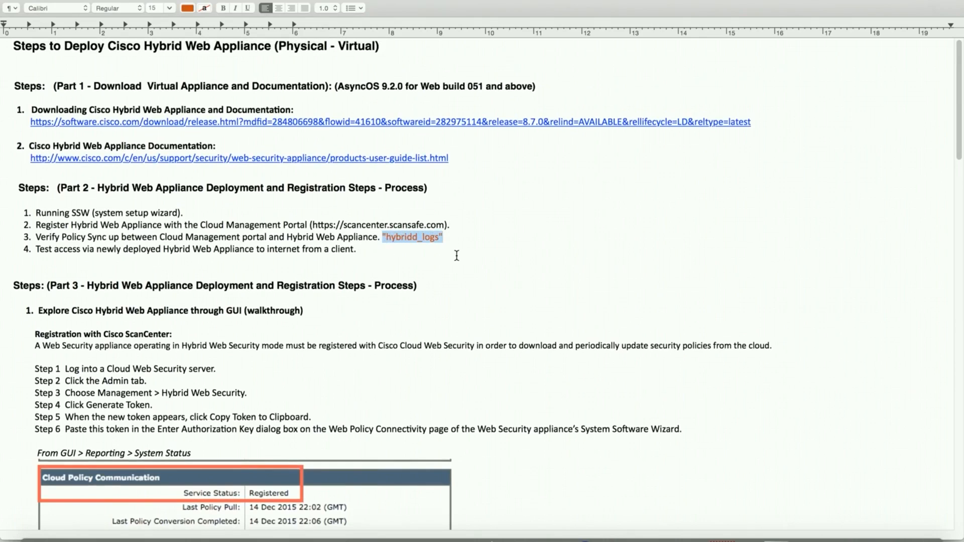
pyautogui.click(457, 256)
pyautogui.scroll(-5, 64, 264)
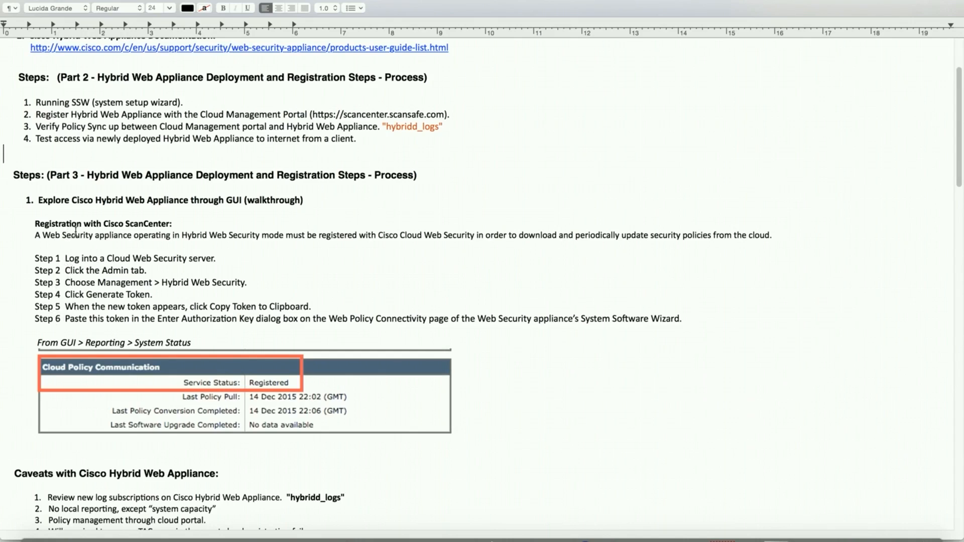
pyautogui.scroll(-1, 86, 305)
pyautogui.scroll(-5, 86, 305)
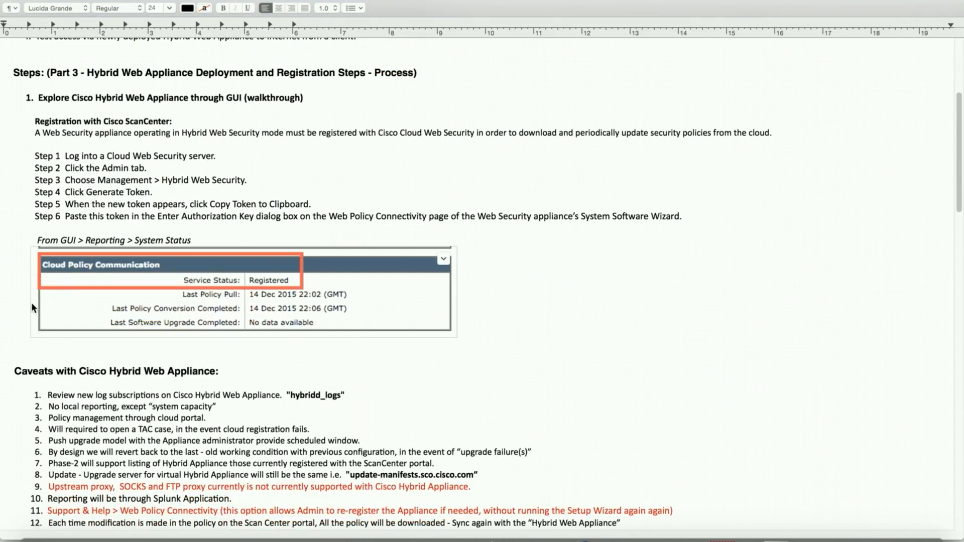
pyautogui.scroll(-2, 32, 306)
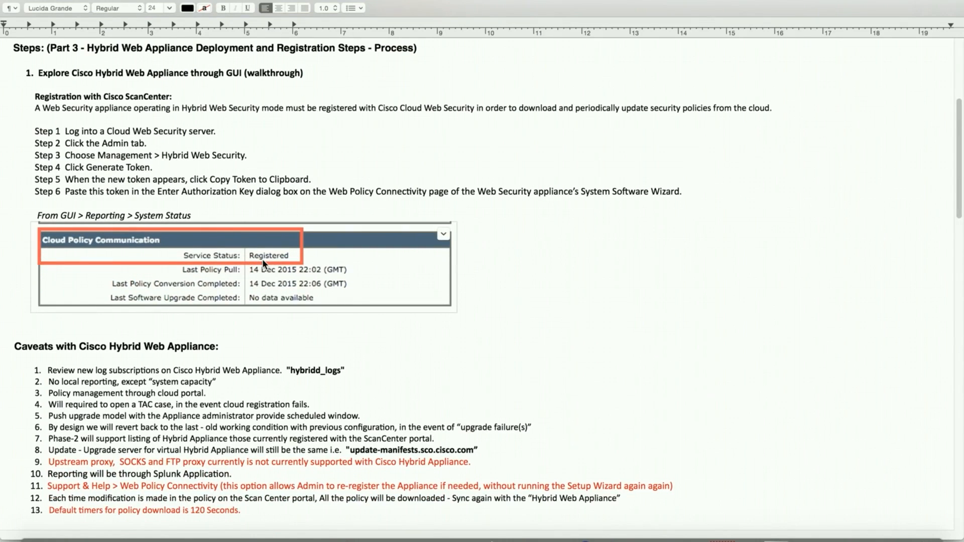
# Narrow and reposition the appliance browser window, then return to the notes and scroll down
pyautogui.click(817, 540)
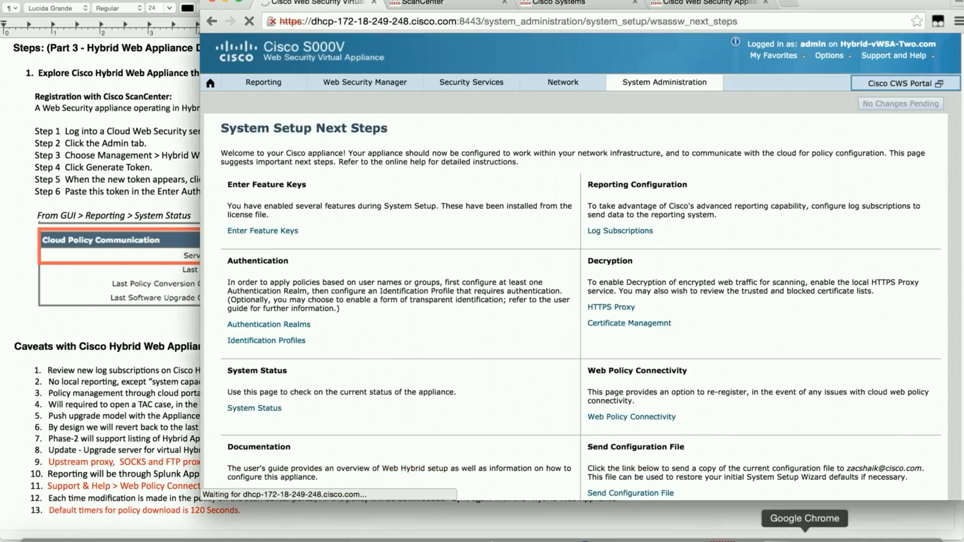
pyautogui.moveTo(847, 11); pyautogui.dragTo(716, 6)
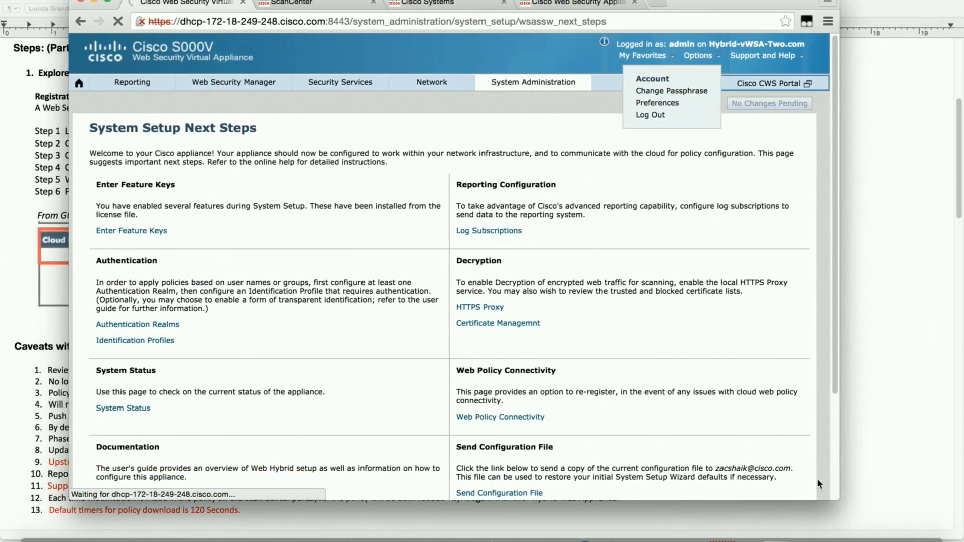
pyautogui.moveTo(834, 497); pyautogui.dragTo(795, 503)
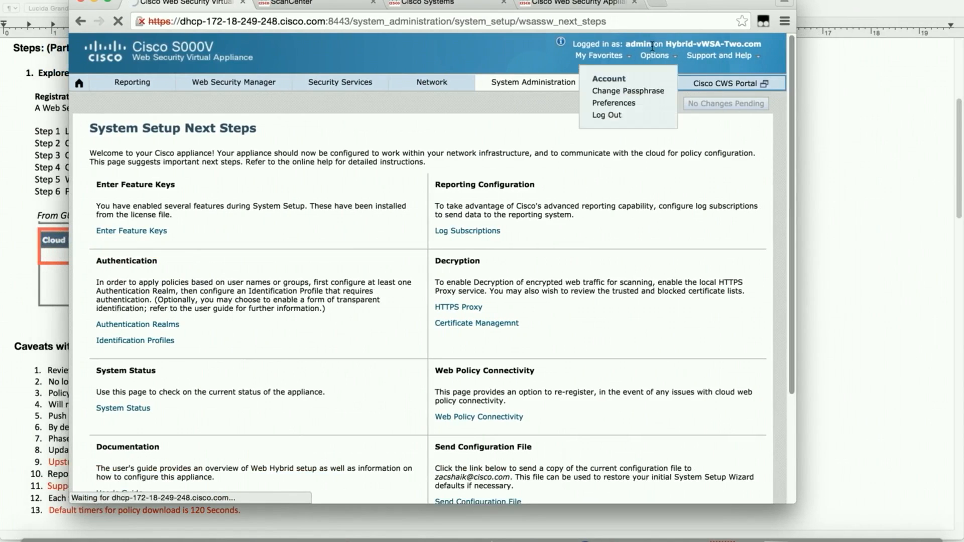
pyautogui.moveTo(664, 11); pyautogui.dragTo(748, 19)
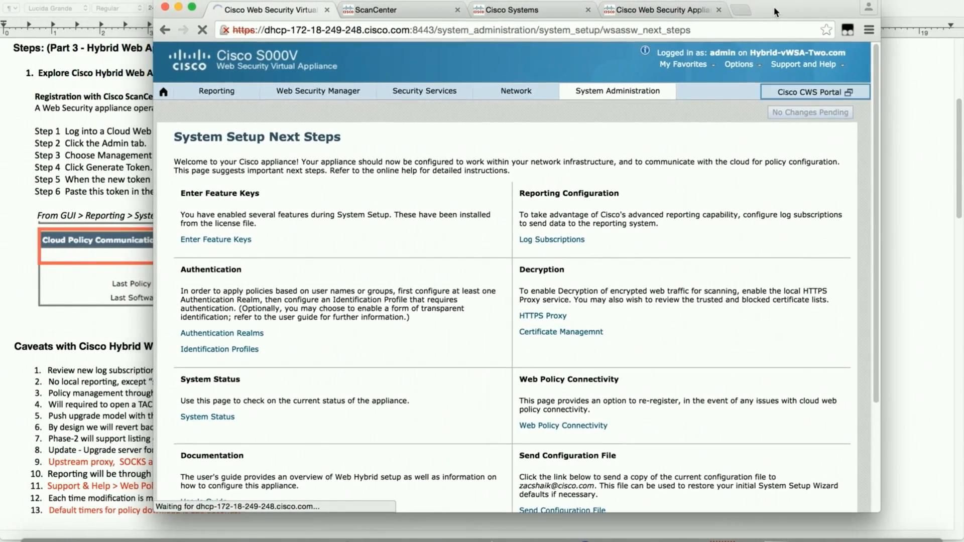
pyautogui.moveTo(739, 64)
pyautogui.moveTo(775, 10); pyautogui.dragTo(810, 8)
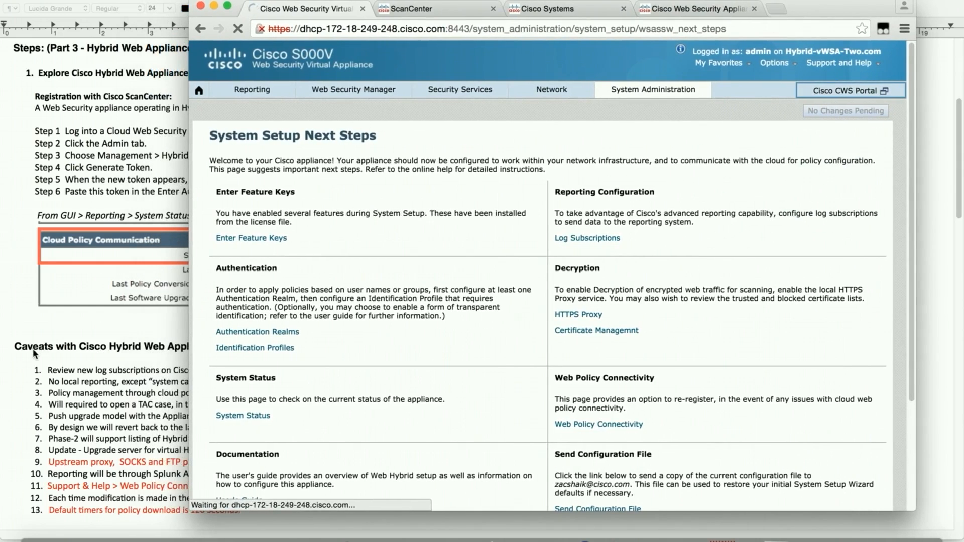
pyautogui.click(23, 325)
pyautogui.scroll(-4, 146, 367)
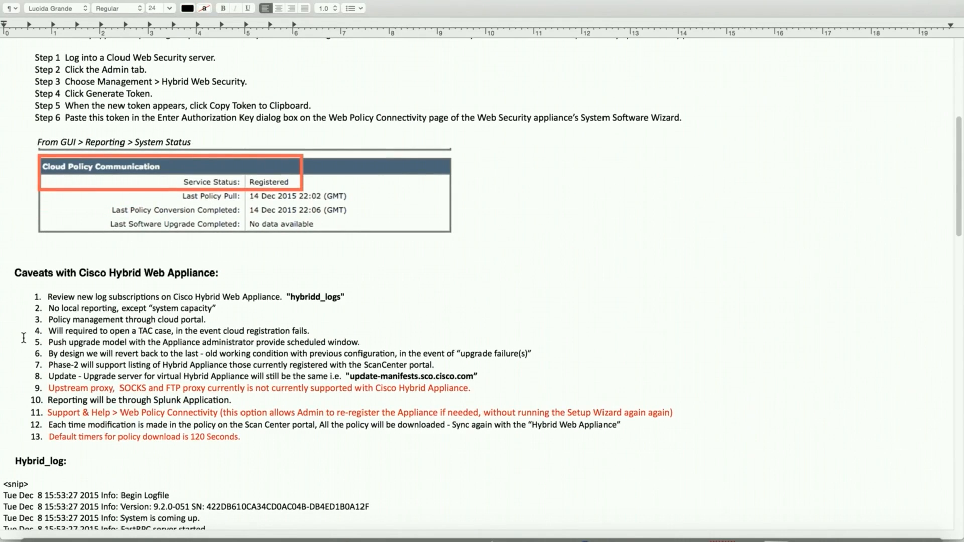
# Scroll the notes past the caveats to the Hybrid_log excerpt, then bring the appliance's Next Steps page forward
pyautogui.scroll(-3, 23, 342)
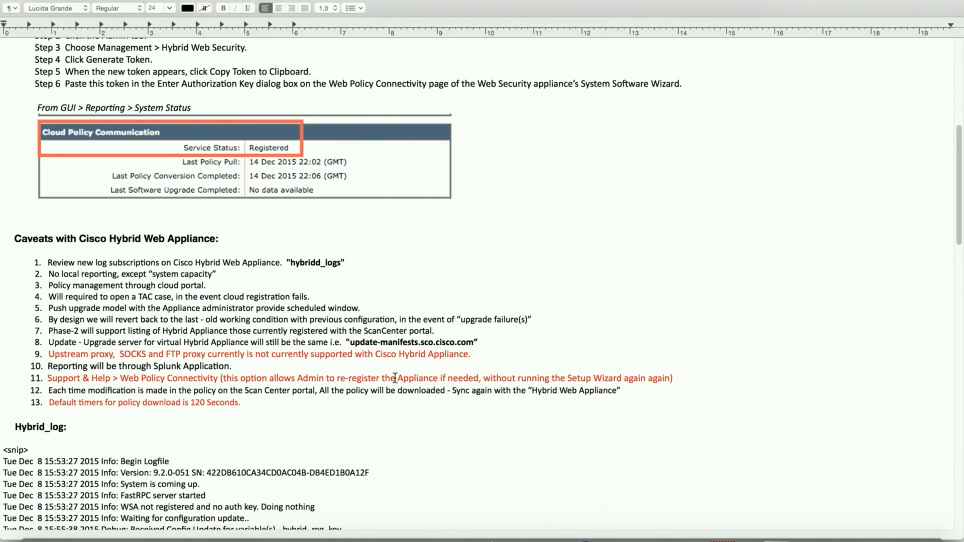
pyautogui.click(804, 539)
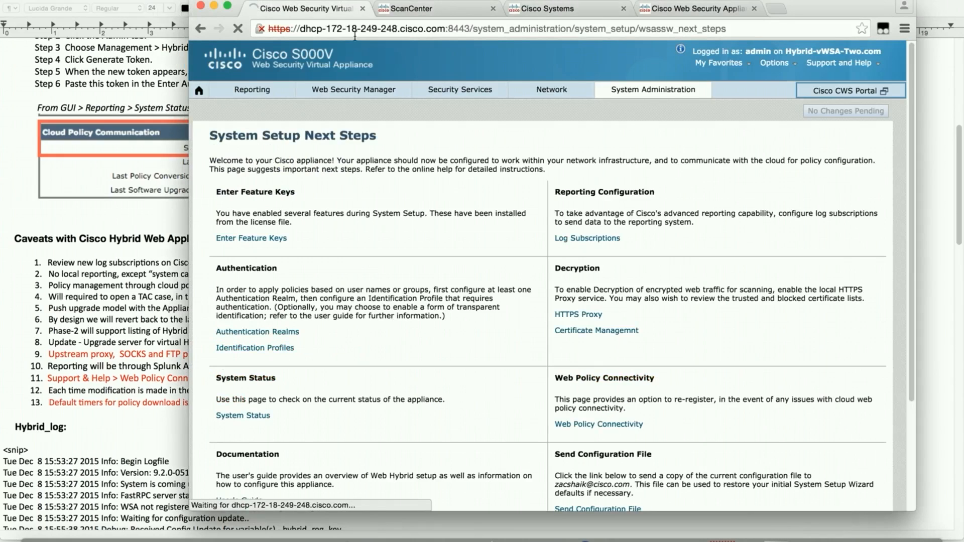
# Switch to ScanCenter's Appliance Management page showing the hybrid registration token
pyautogui.click(438, 9)
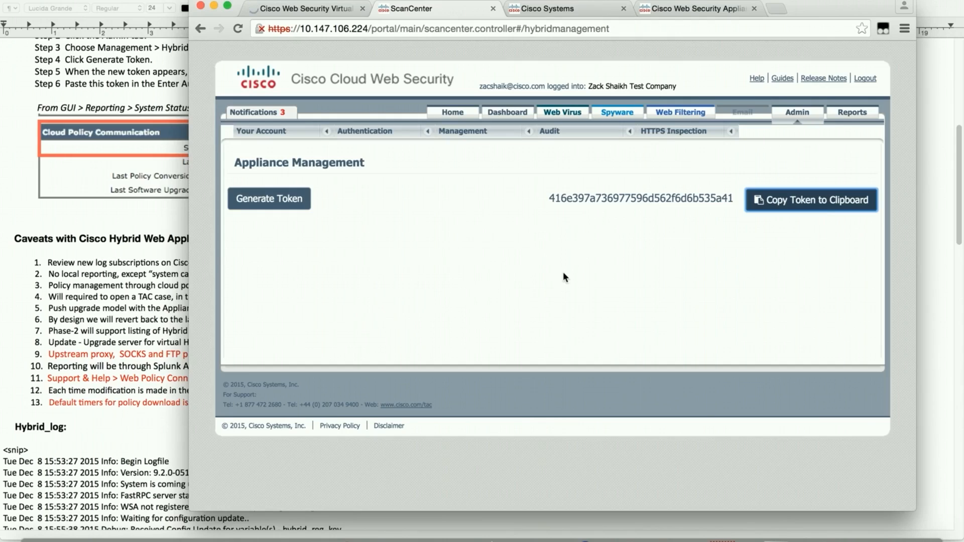
# Generate a new registration token in ScanCenter, then return to the appliance's Support and Help menu
pyautogui.click(280, 203)
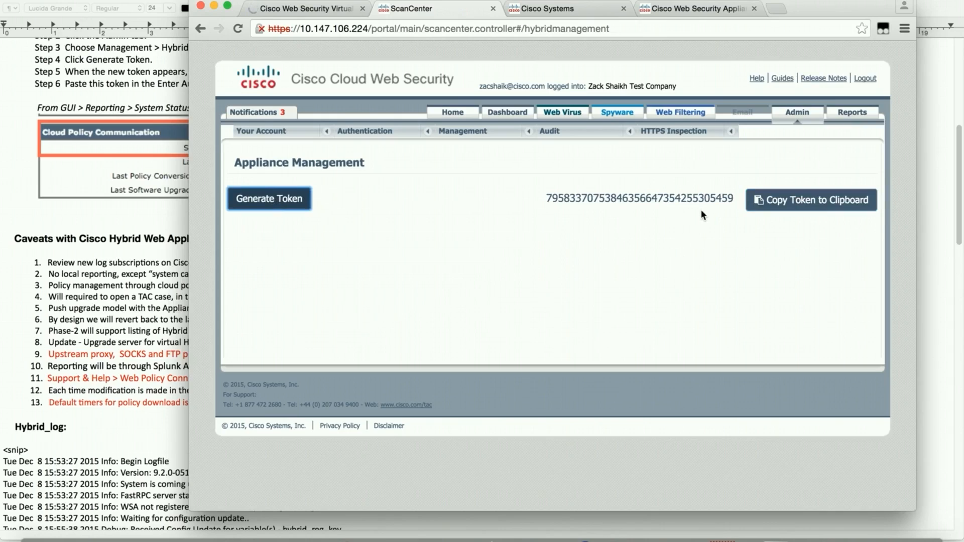
pyautogui.click(547, 11)
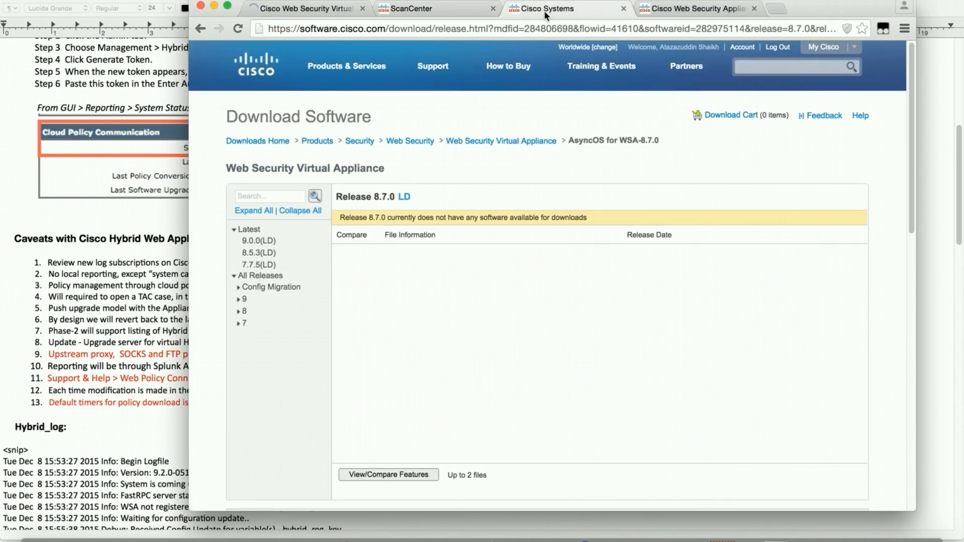
pyautogui.click(292, 10)
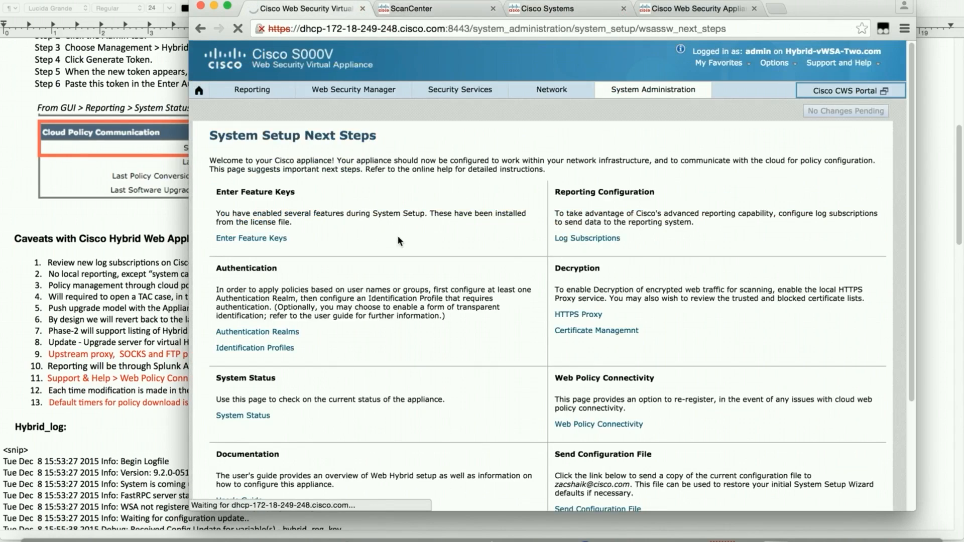
pyautogui.click(843, 63)
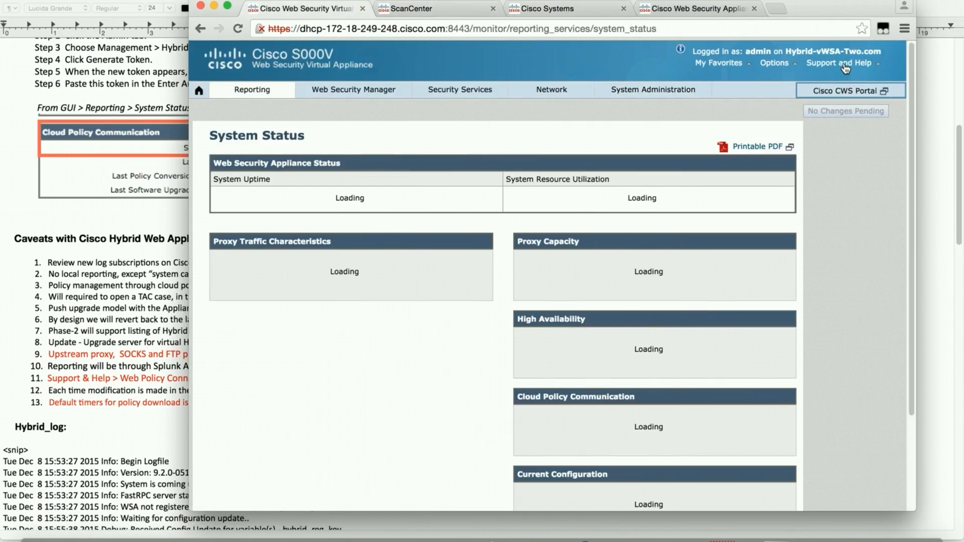
# Confirm System Status shows the cloud policy service Registered, then return to ScanCenter's Appliance Management page
pyautogui.moveTo(846, 65)
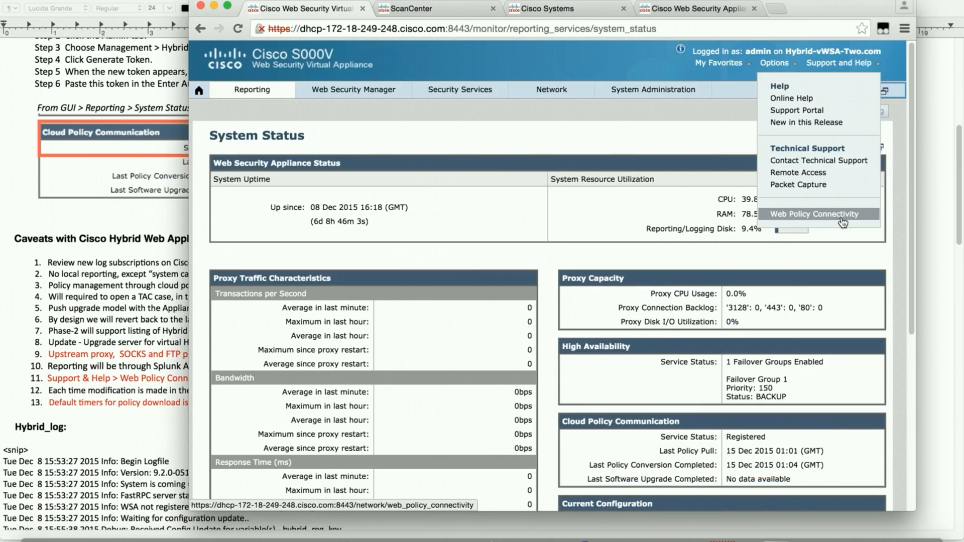
pyautogui.click(444, 9)
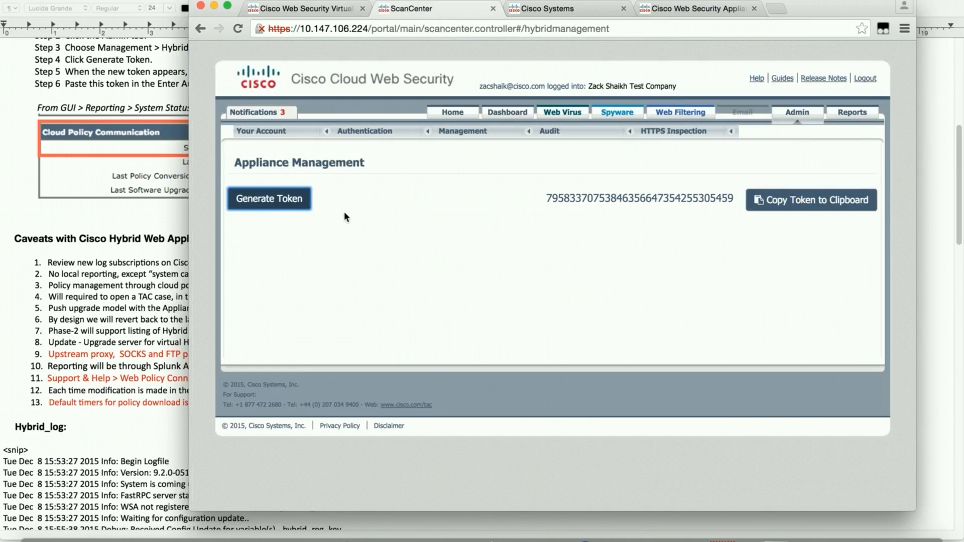
pyautogui.click(306, 11)
pyautogui.scroll(-5, 683, 299)
pyautogui.scroll(-1, 683, 300)
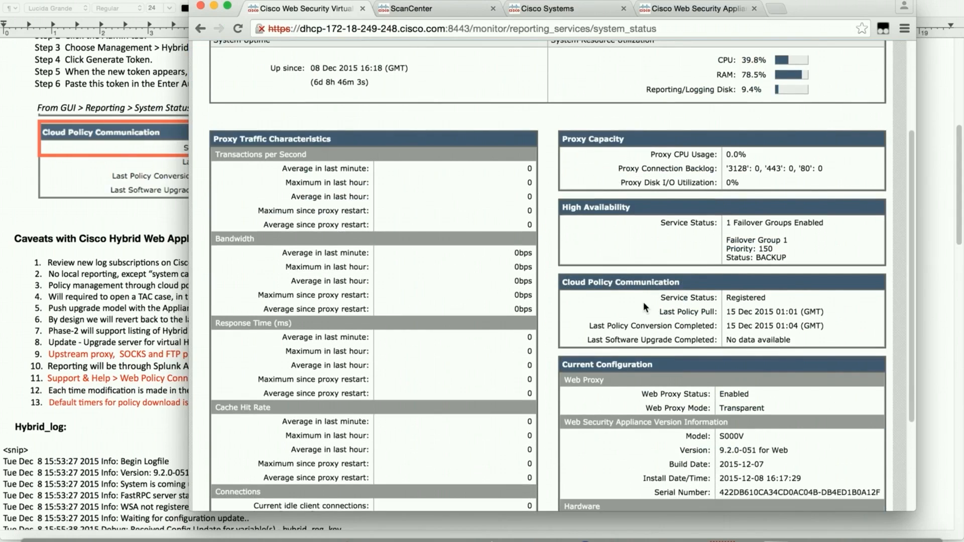
pyautogui.moveTo(769, 296); pyautogui.dragTo(724, 296)
pyautogui.click(719, 306)
pyautogui.scroll(-1, 788, 354)
pyautogui.scroll(-5, 789, 356)
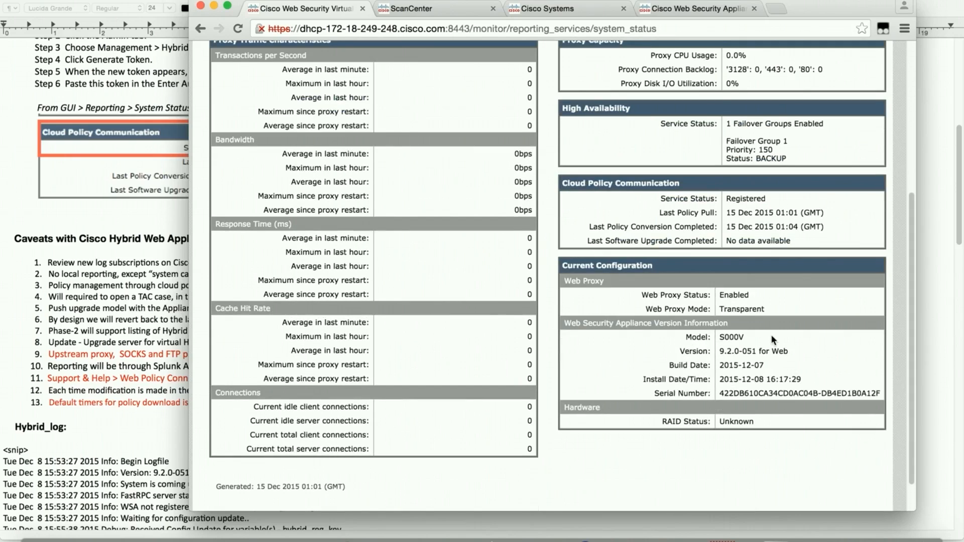
pyautogui.scroll(10, 770, 363)
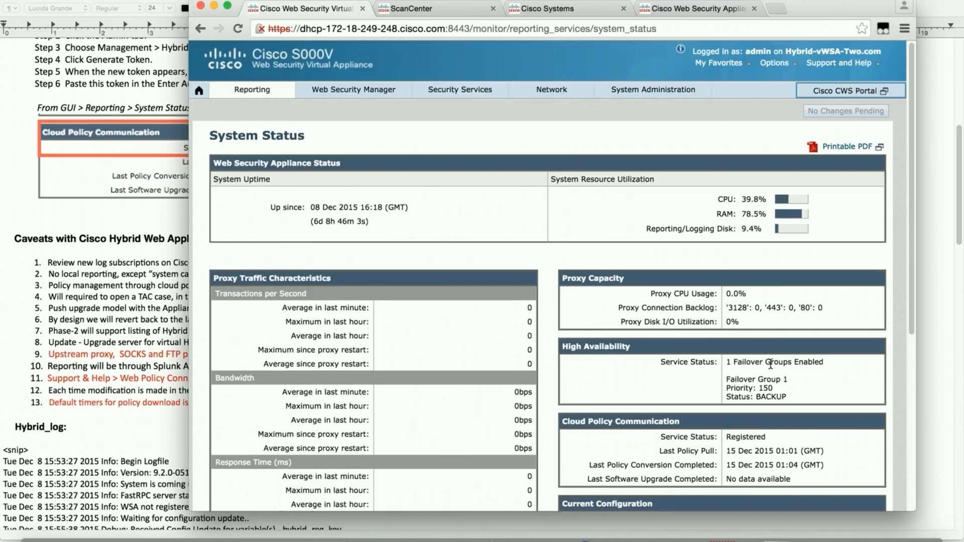
pyautogui.moveTo(249, 97)
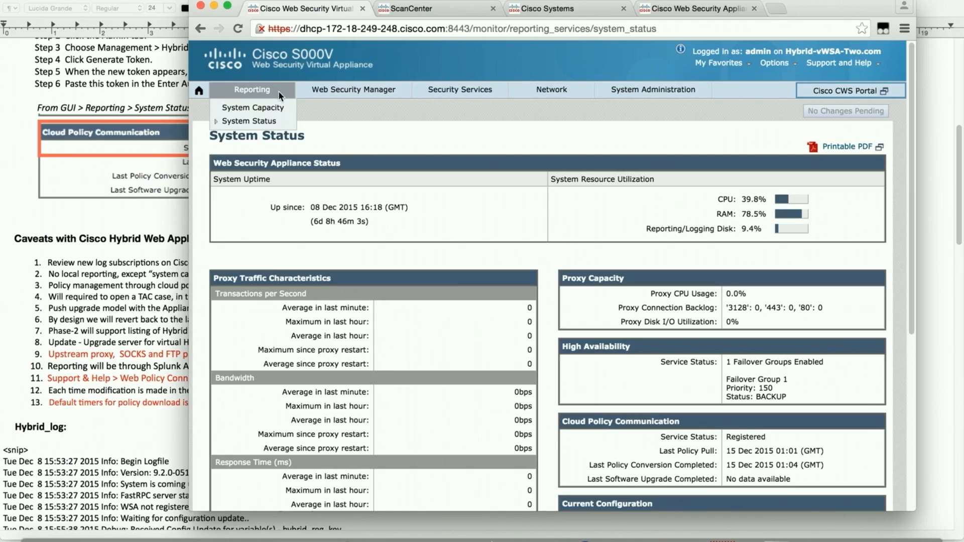
pyautogui.moveTo(334, 93)
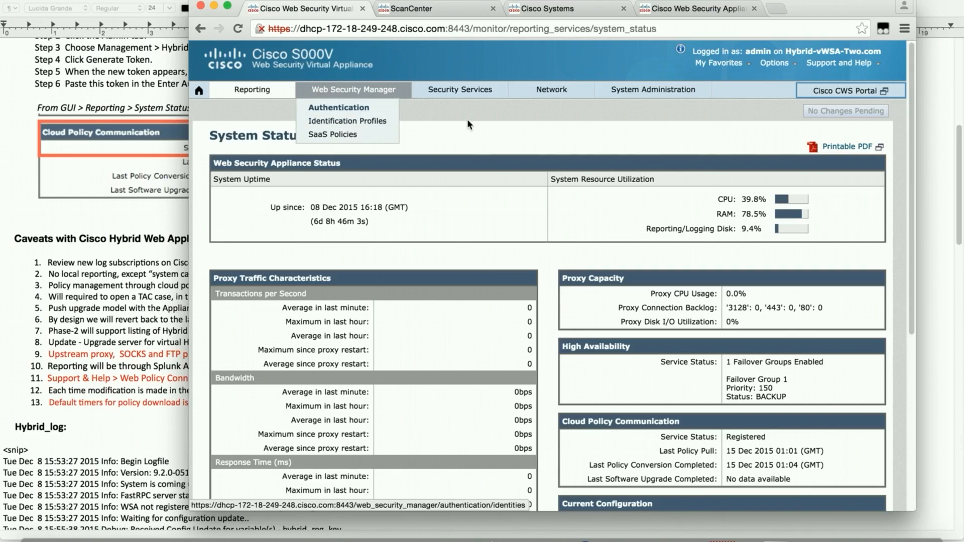
pyautogui.click(424, 9)
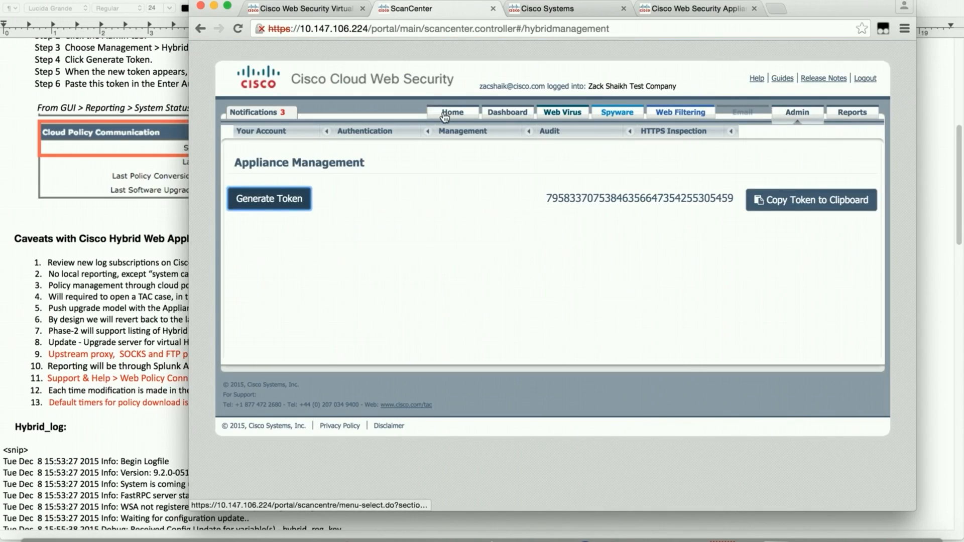
# Open Hybrid Web Security management, reload the portal after the error, and go to Web Policy
pyautogui.moveTo(463, 131)
pyautogui.click(452, 224)
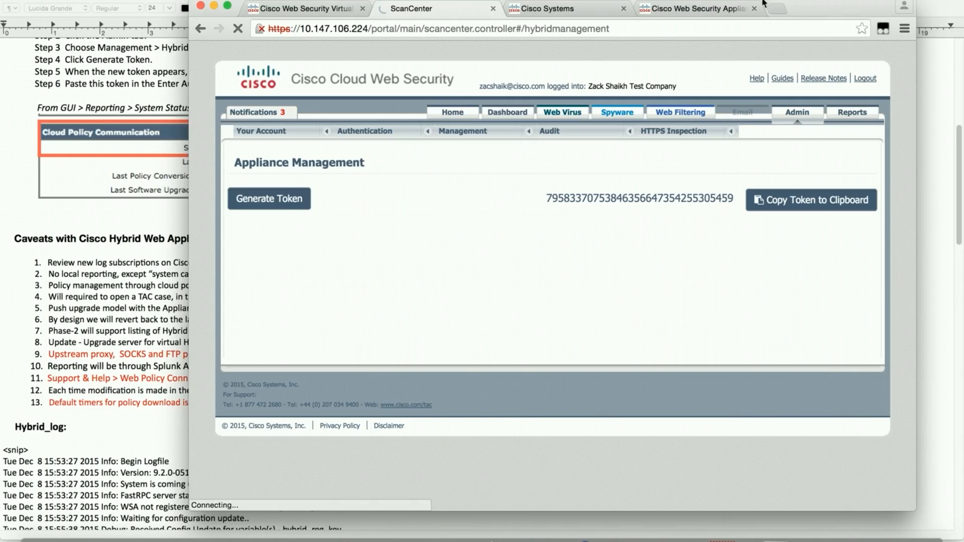
pyautogui.moveTo(802, 8); pyautogui.dragTo(912, 11)
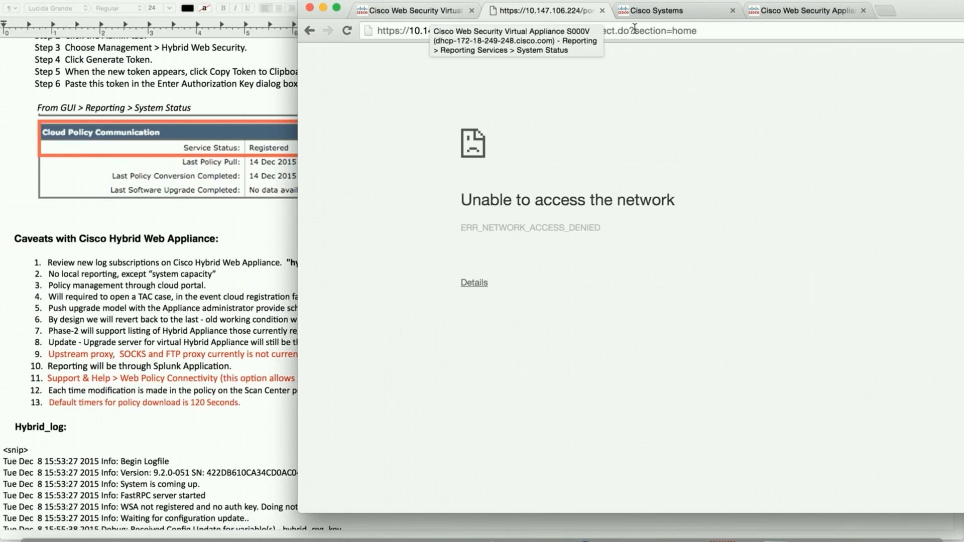
pyautogui.click(724, 29)
pyautogui.press('Return')
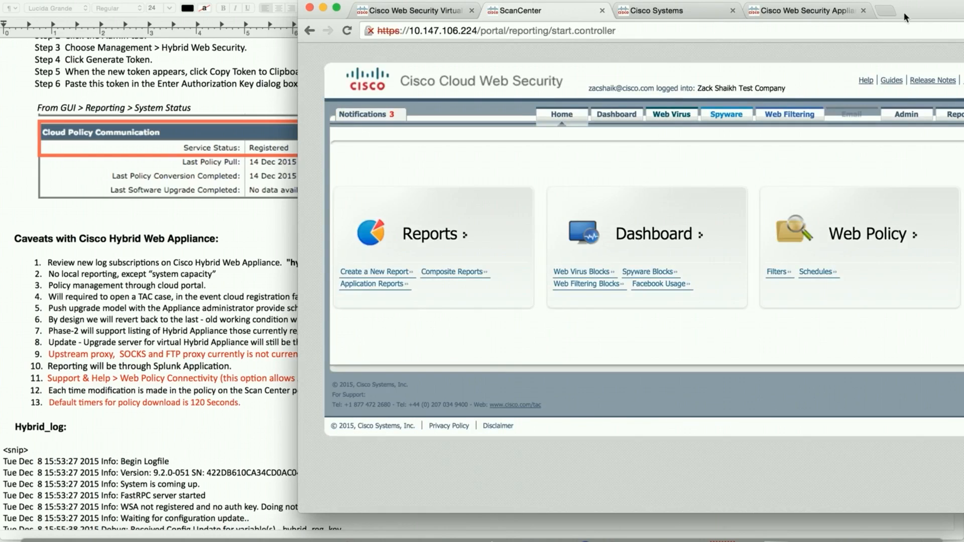
pyautogui.click(840, 239)
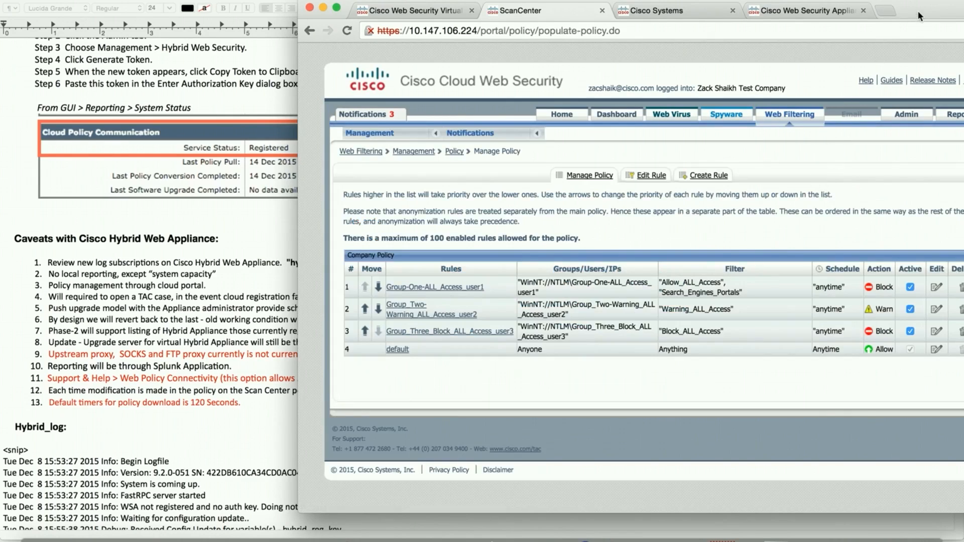
# Move the browser window left while Manage Policy loads the Company Policy's four rules
pyautogui.moveTo(918, 11); pyautogui.dragTo(752, 15)
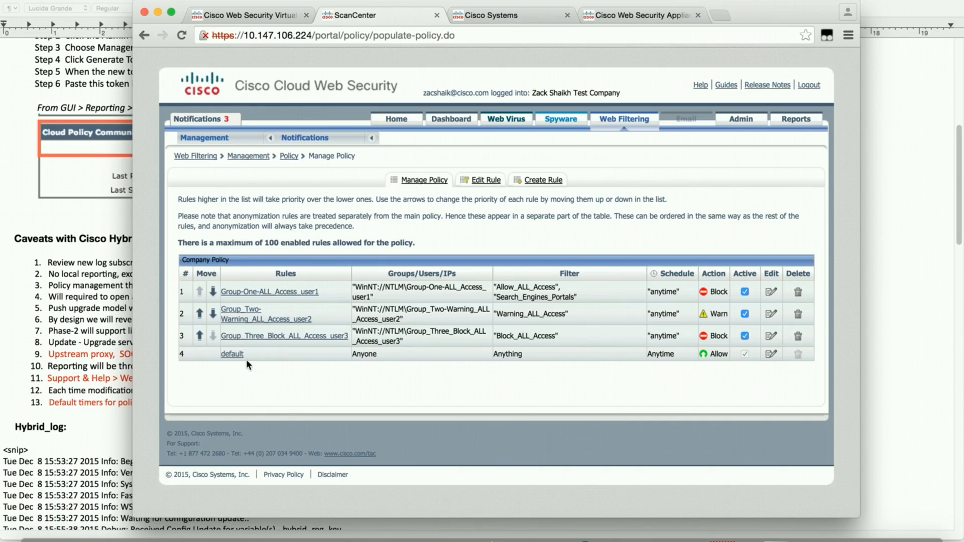
pyautogui.moveTo(761, 12); pyautogui.dragTo(795, 3)
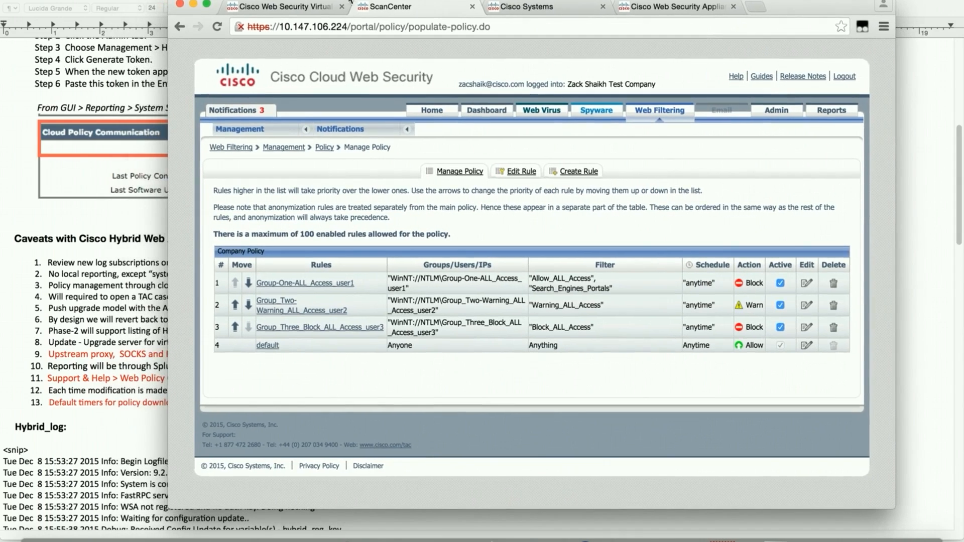
# Open the appliance's Web Proxy settings and review HTTP ports 80, 3128 and the CONNECT ports
pyautogui.click(282, 6)
pyautogui.moveTo(340, 93)
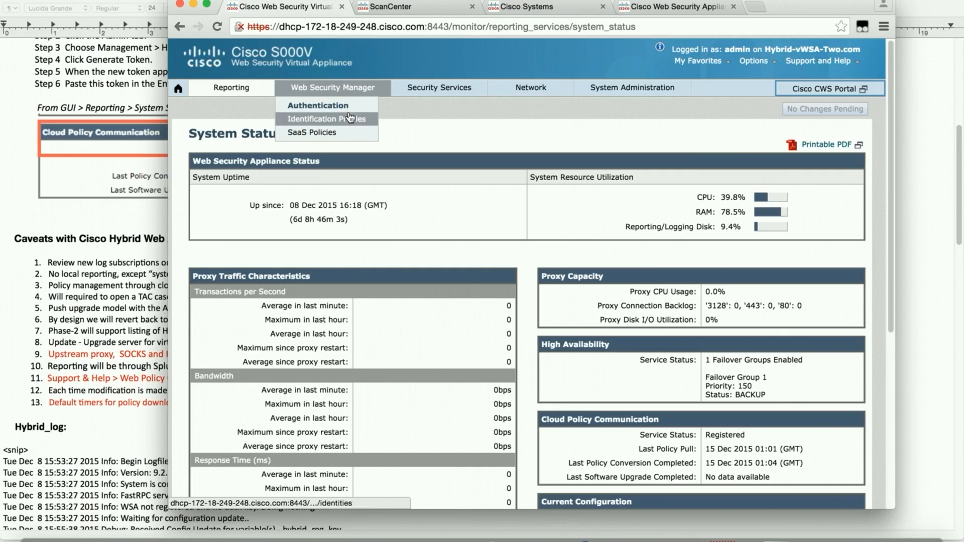
pyautogui.moveTo(462, 95)
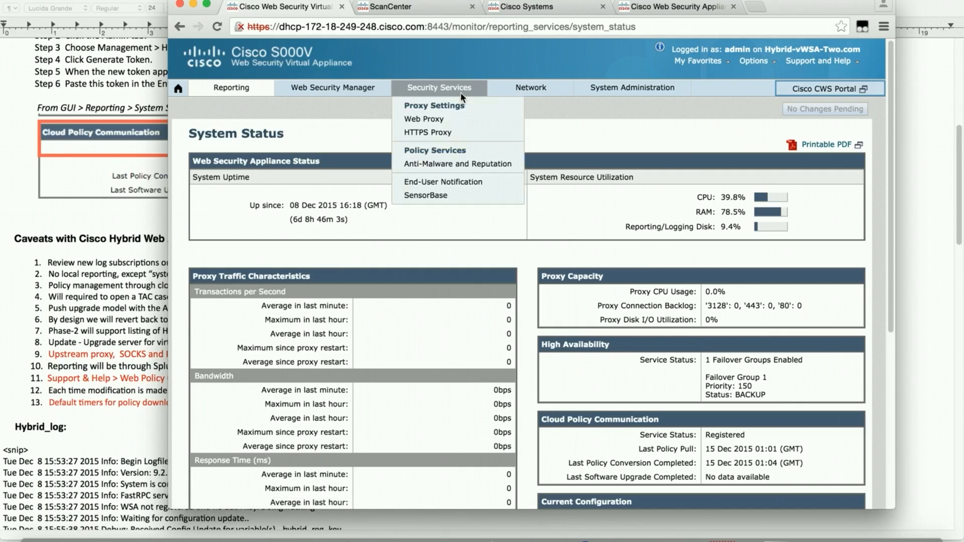
pyautogui.click(431, 120)
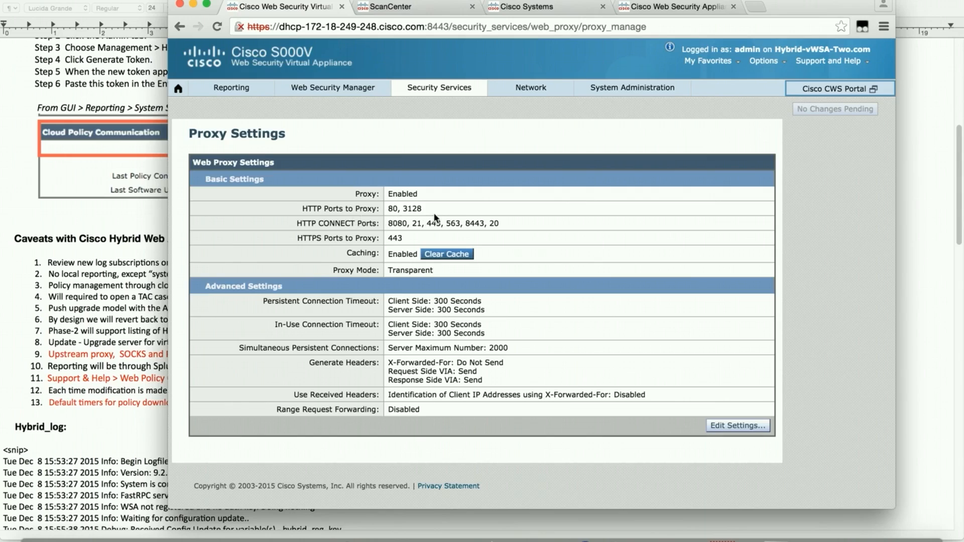
pyautogui.moveTo(424, 208); pyautogui.dragTo(388, 207)
pyautogui.click(494, 214)
pyautogui.moveTo(497, 223); pyautogui.dragTo(390, 221)
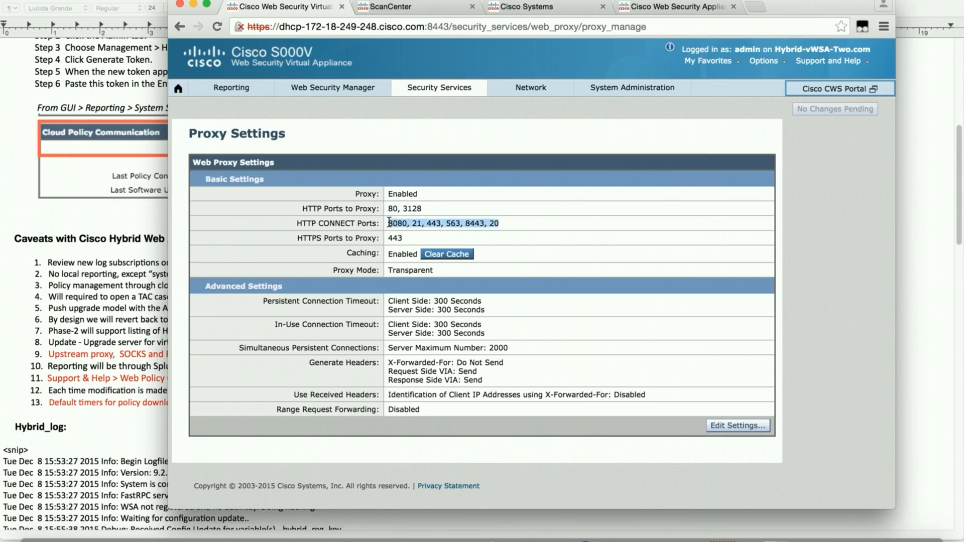
pyautogui.click(516, 160)
# Go to Network > Authentication, where no authentication realms are defined yet
pyautogui.moveTo(443, 88)
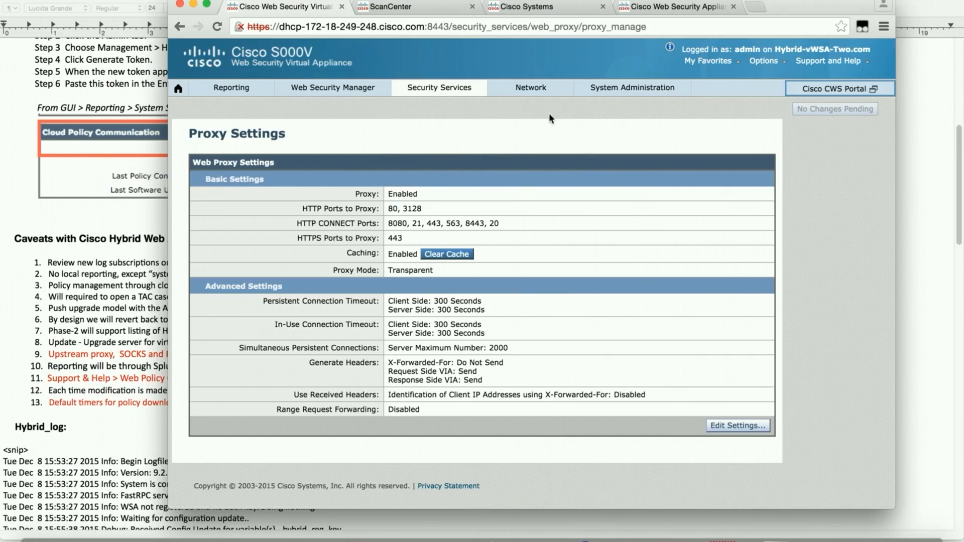
pyautogui.moveTo(545, 95)
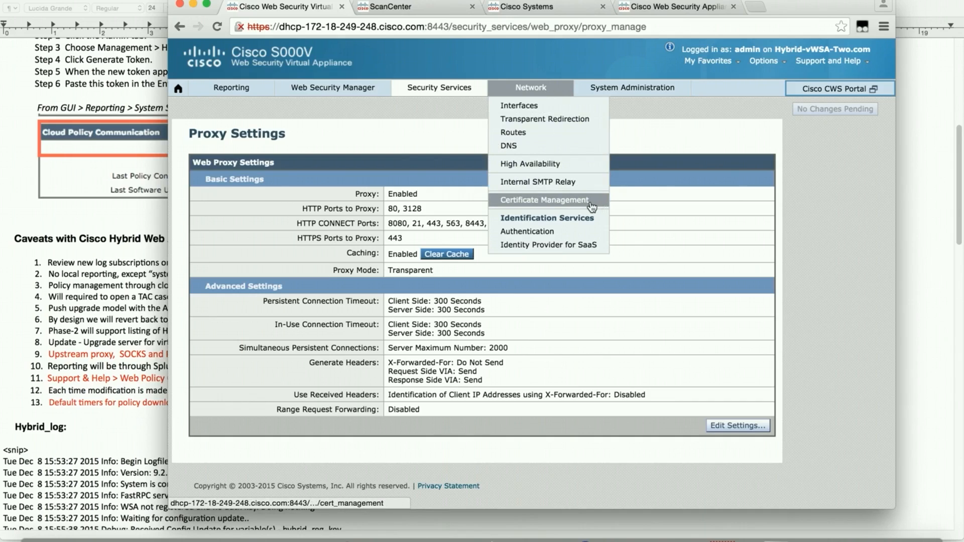
pyautogui.click(535, 232)
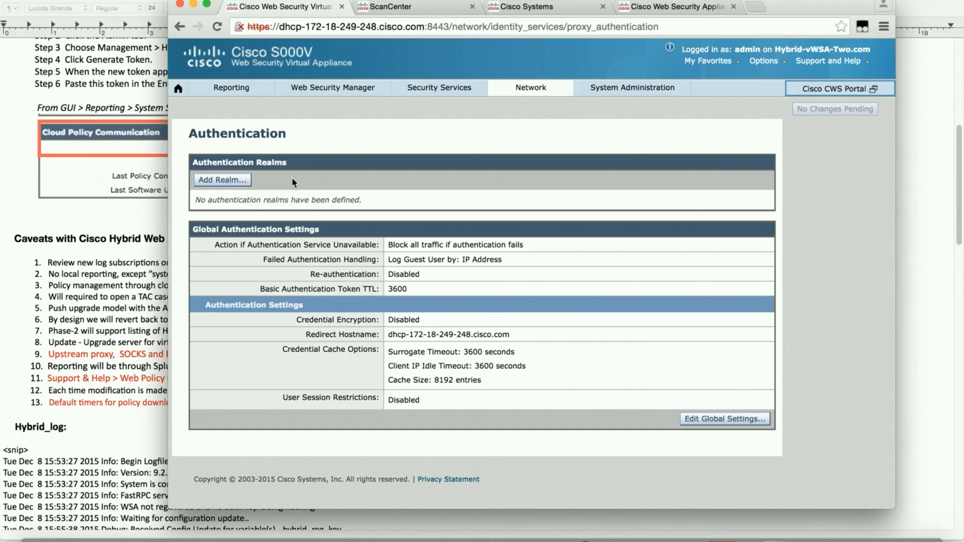
# Compare the appliance Authentication page with ScanCenter's Company Policy rules, ending on ScanCenter
pyautogui.click(393, 7)
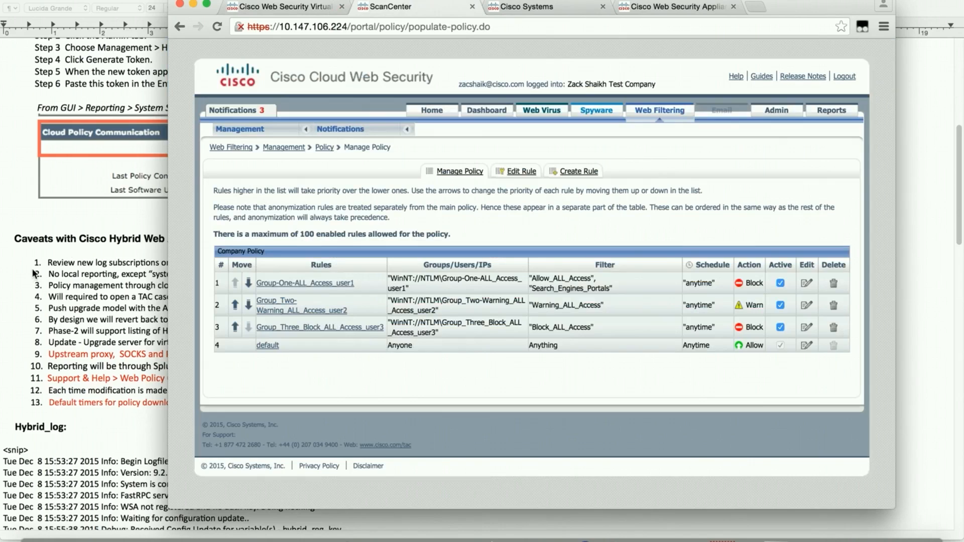
pyautogui.click(295, 7)
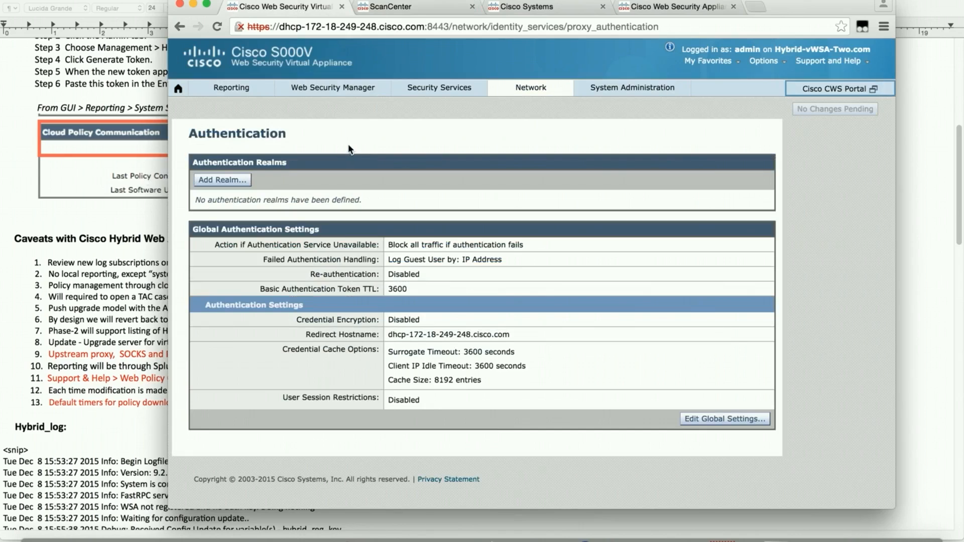
pyautogui.click(406, 9)
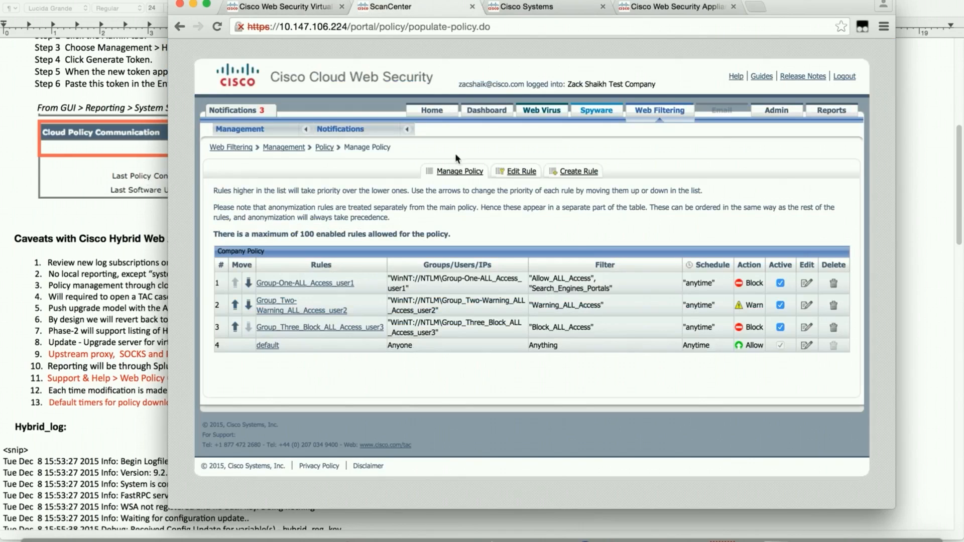
pyautogui.click(291, 10)
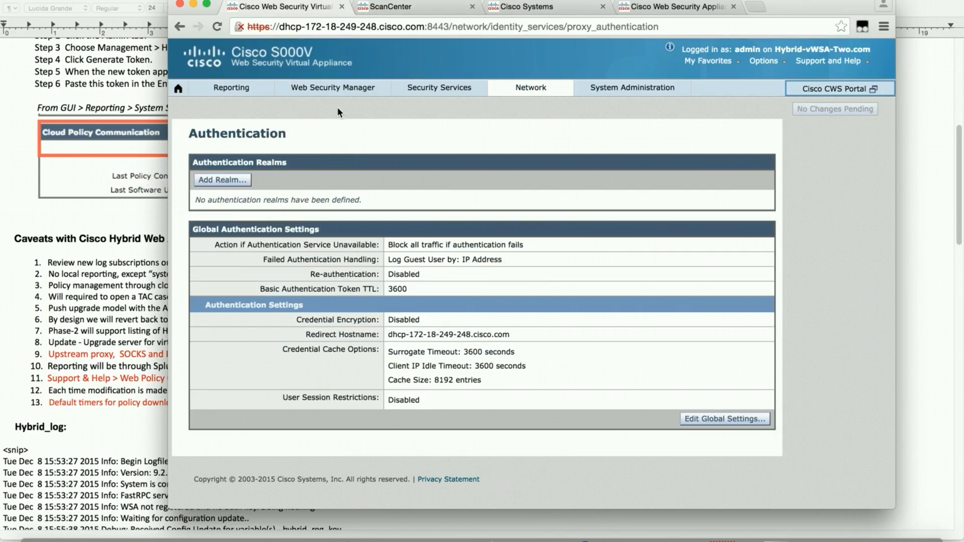
pyautogui.moveTo(344, 89)
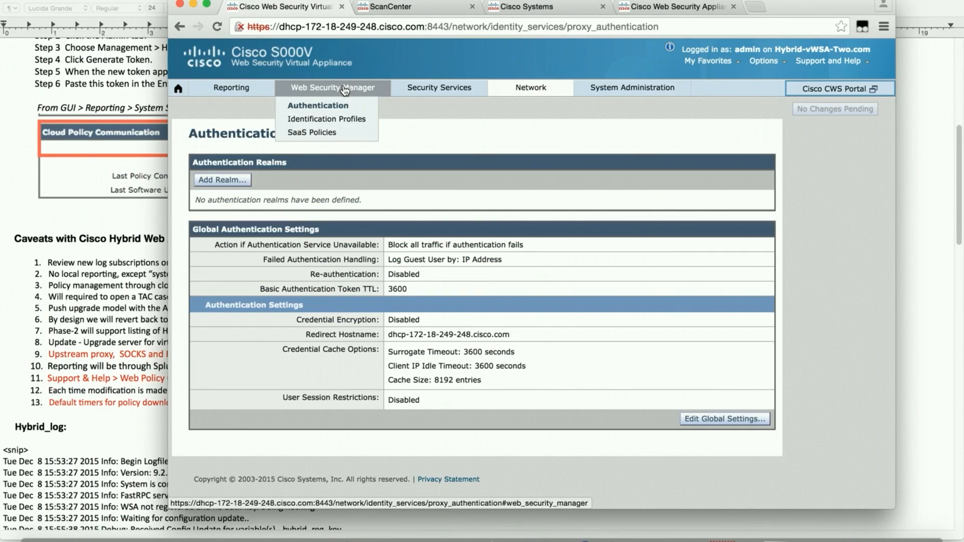
pyautogui.click(395, 8)
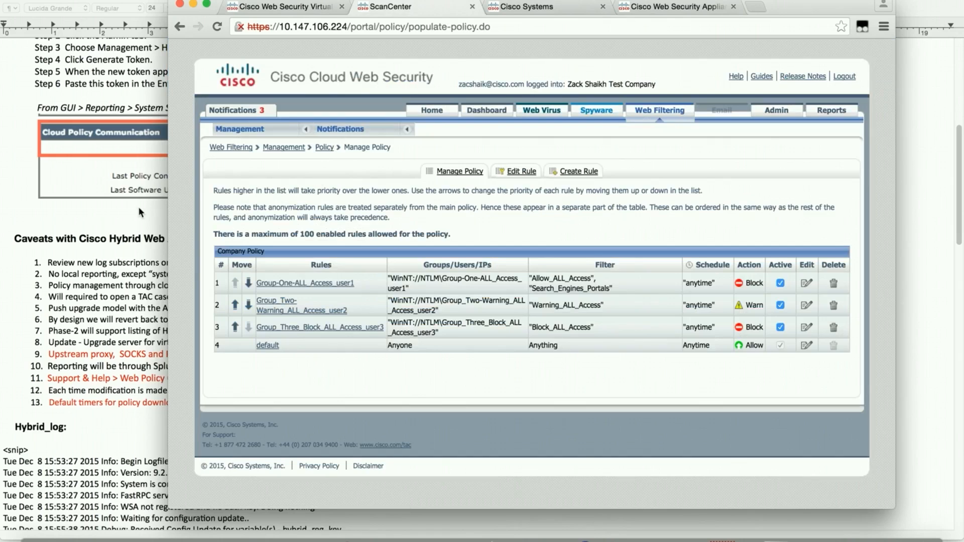
# Bring the deployment notes forward, scroll to Hybrid_log and highlight the successful registration message
pyautogui.click(102, 213)
pyautogui.scroll(-5, 380, 295)
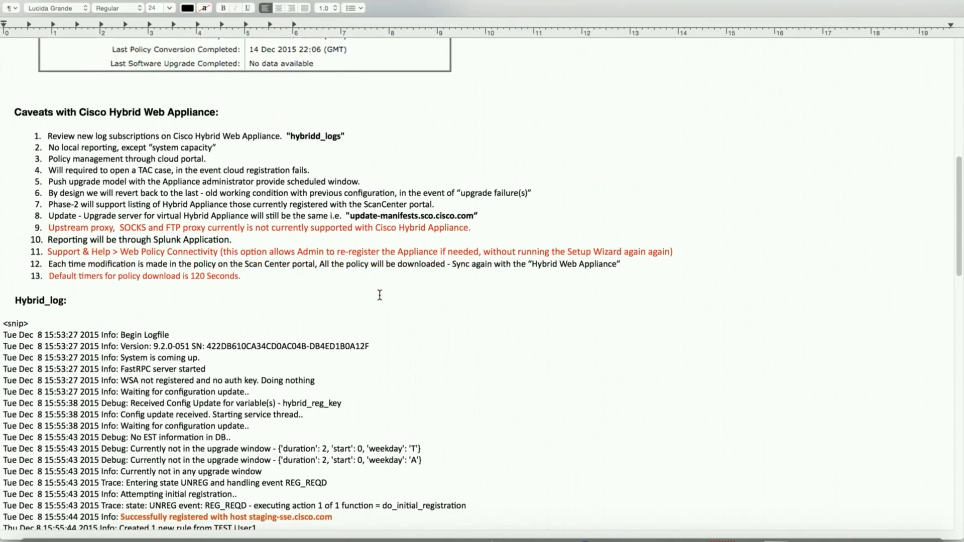
pyautogui.scroll(-4, 379, 295)
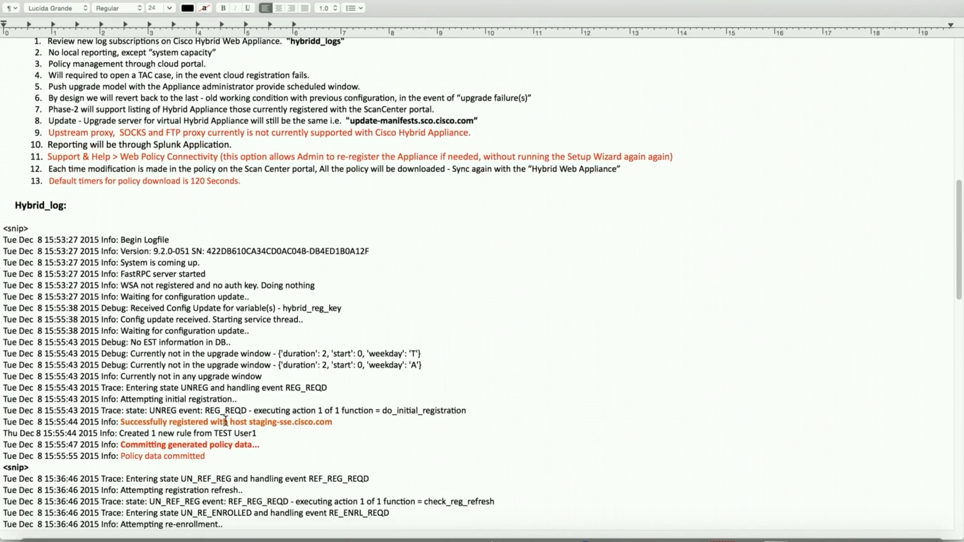
pyautogui.scroll(-3, 145, 442)
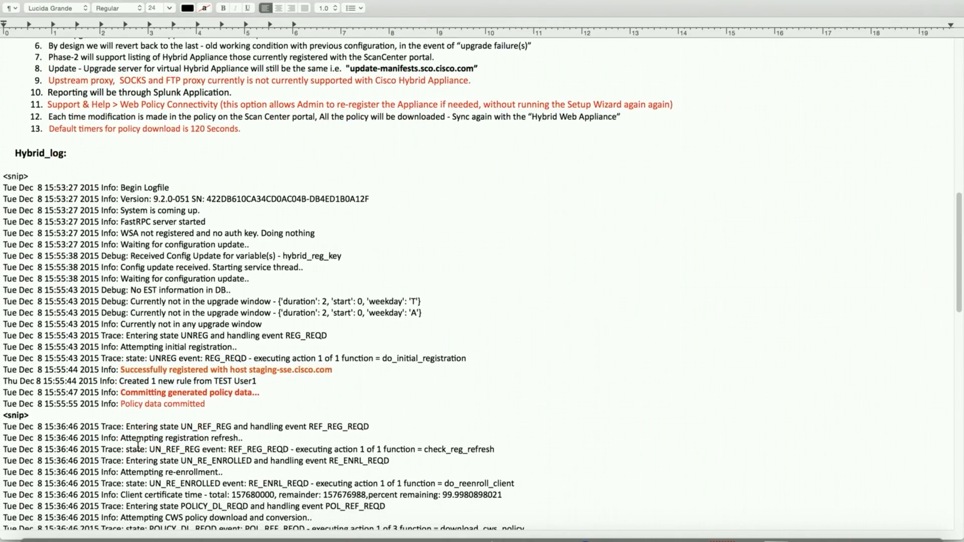
pyautogui.moveTo(120, 374); pyautogui.dragTo(336, 370)
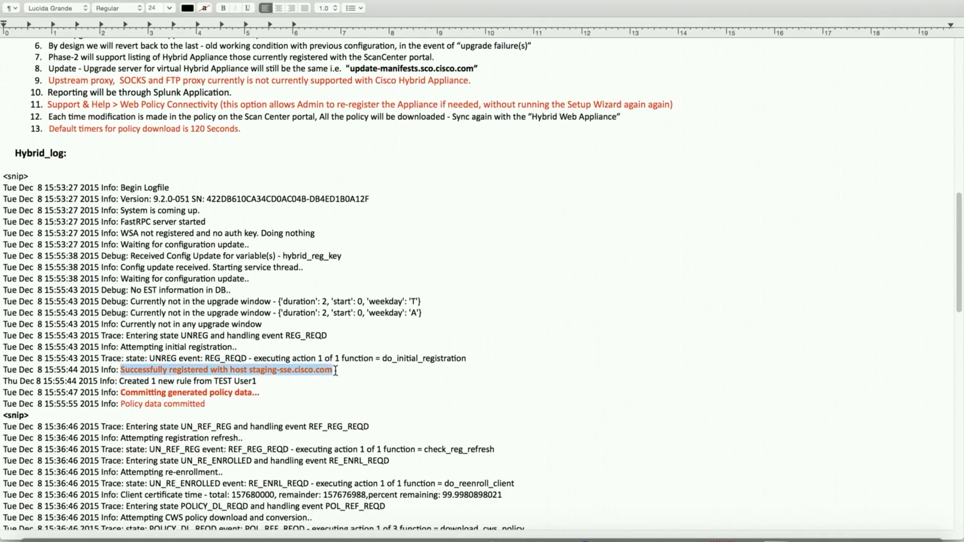
pyautogui.click(262, 403)
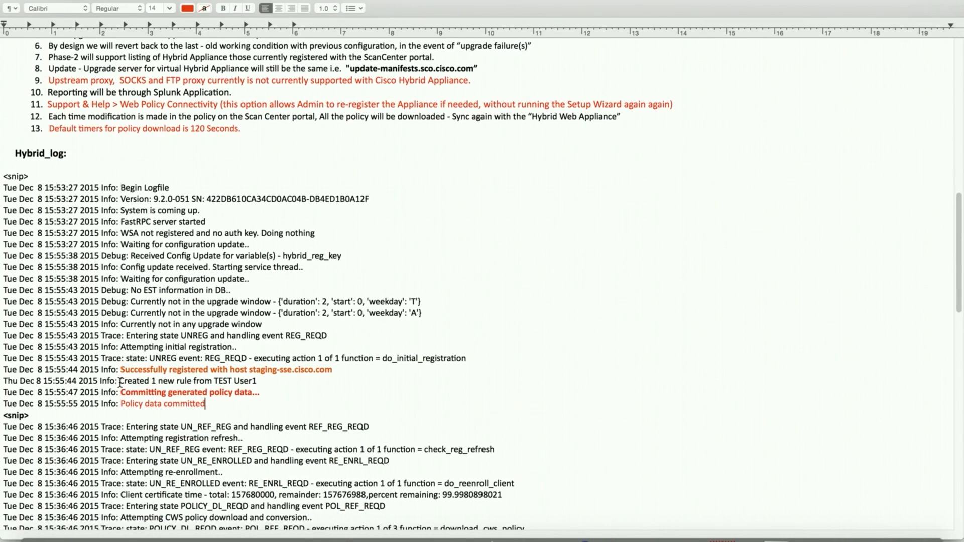
# Highlight the new-rule, 'Committing generated policy data' and 'Policy data committed' log lines in turn
pyautogui.moveTo(119, 382); pyautogui.dragTo(261, 380)
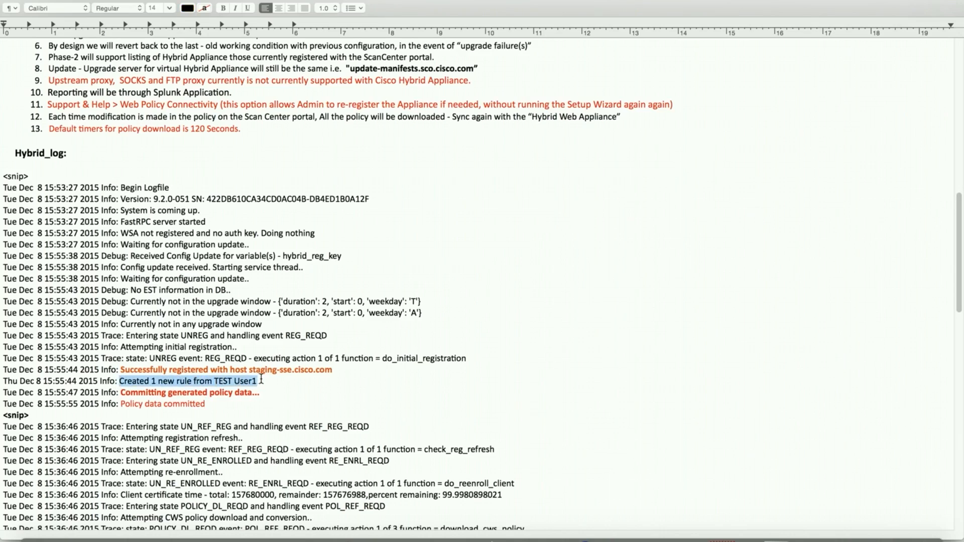
pyautogui.click(280, 395)
pyautogui.moveTo(120, 392); pyautogui.dragTo(257, 392)
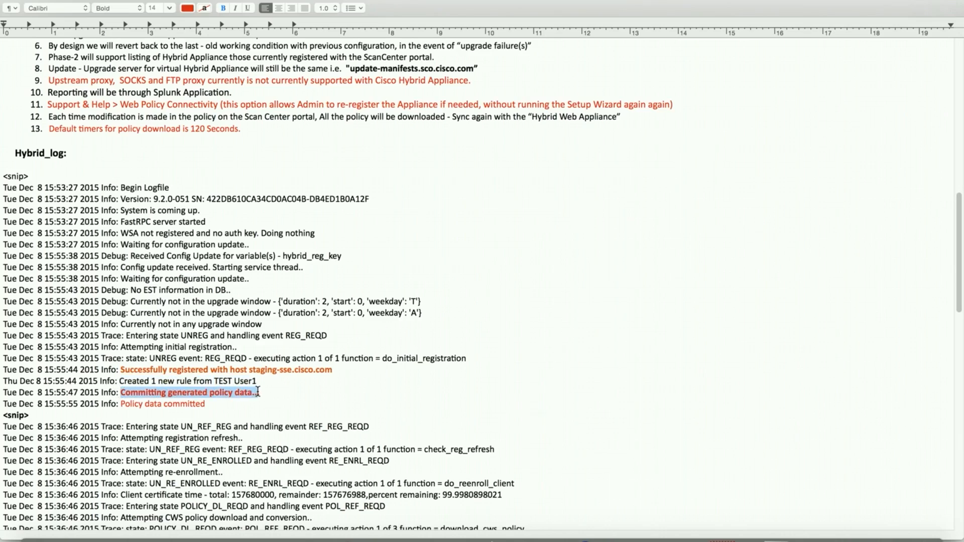
pyautogui.click(219, 408)
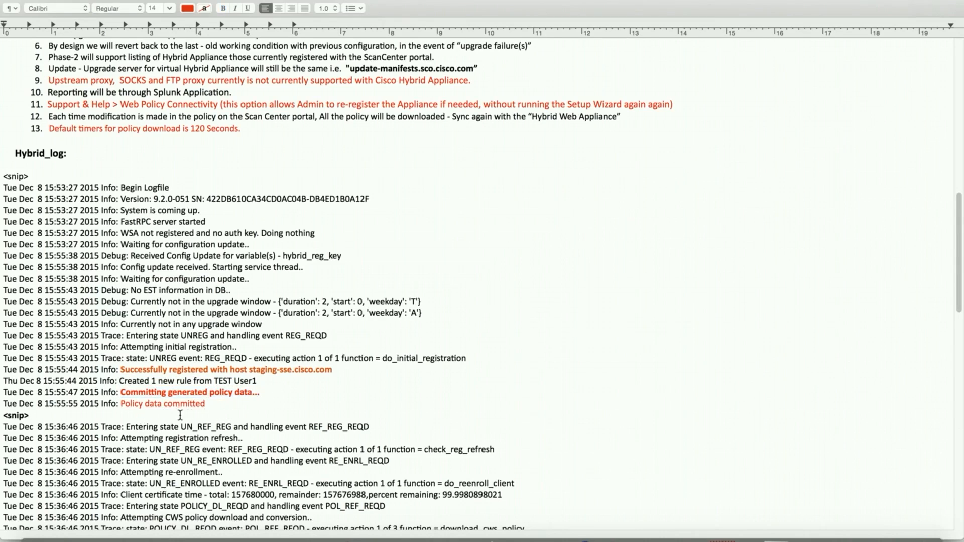
pyautogui.moveTo(206, 404); pyautogui.dragTo(121, 404)
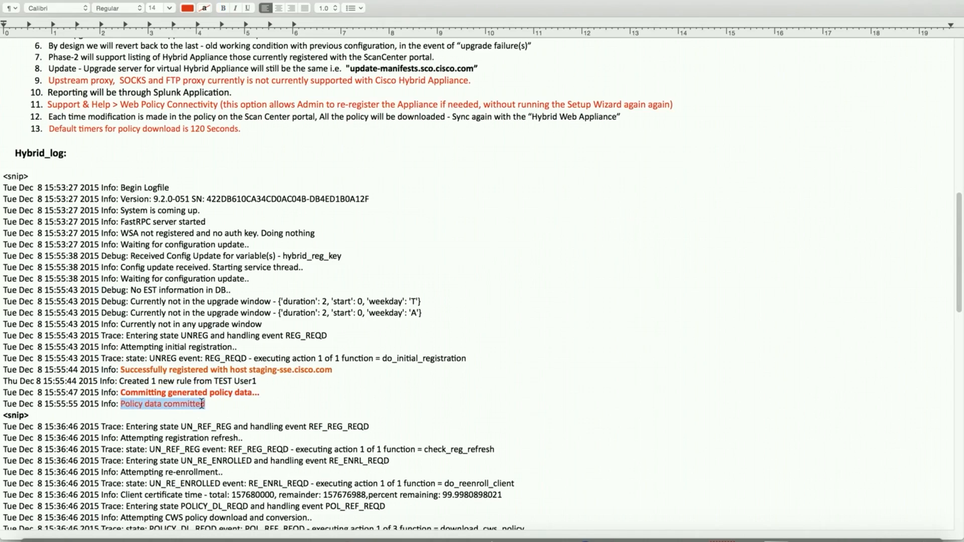
pyautogui.click(142, 416)
pyautogui.moveTo(121, 404); pyautogui.dragTo(207, 404)
# Highlight the 120 Seconds download timer and the update-manifests.sco.cisco.com upgrade server
pyautogui.moveTo(251, 129); pyautogui.dragTo(188, 129)
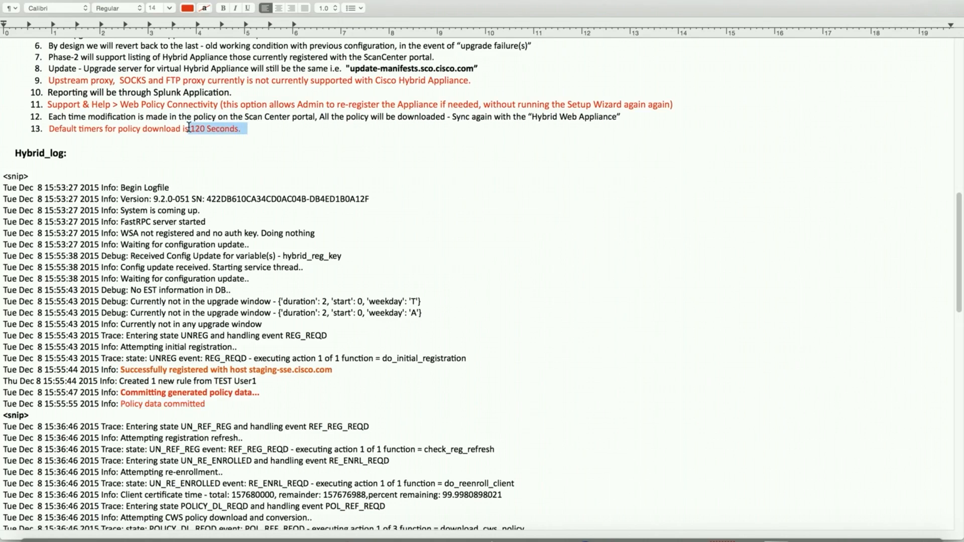
pyautogui.click(215, 158)
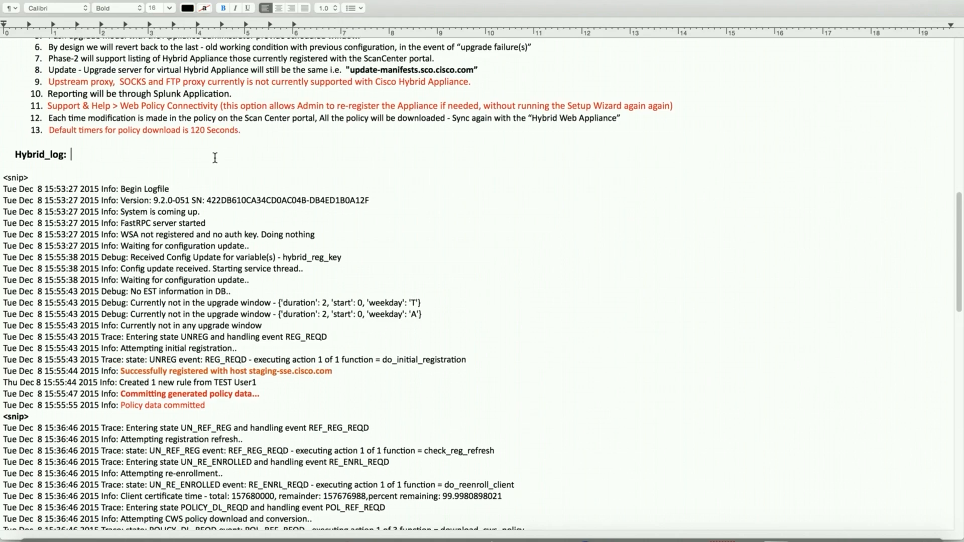
pyautogui.scroll(2, 215, 158)
pyautogui.scroll(2, 225, 166)
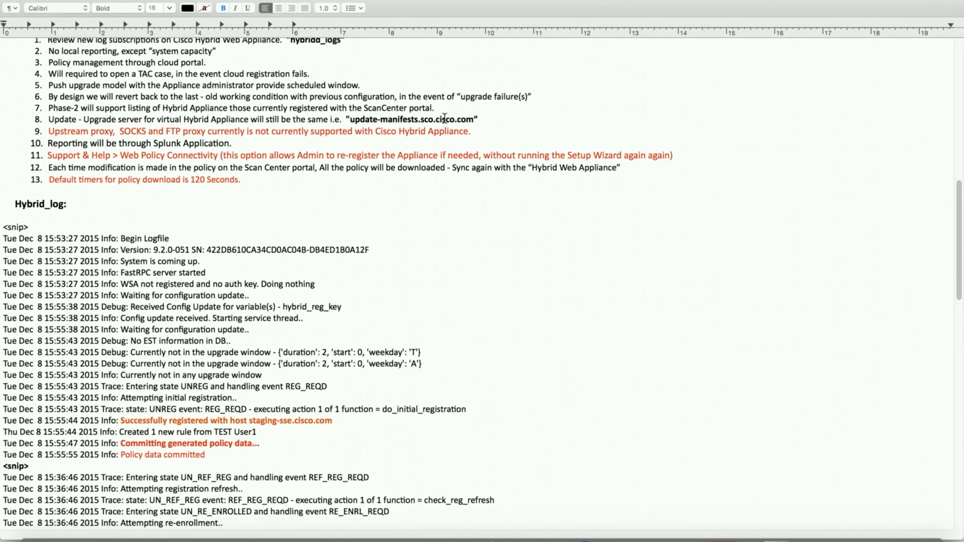
pyautogui.moveTo(483, 117); pyautogui.dragTo(345, 118)
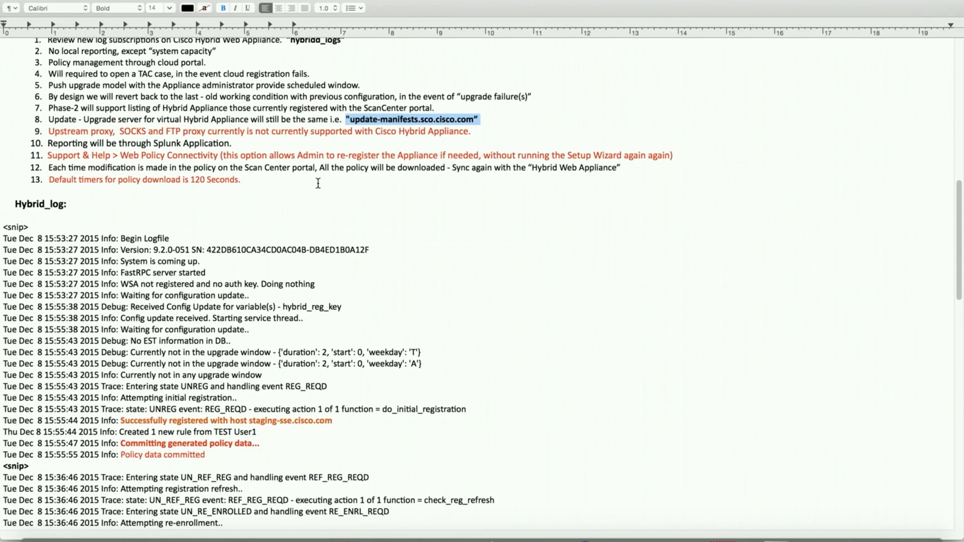
# In the HTTP access log, highlight client IP 10.150.53.160, DefaultGroup and the AccessLogs HTTPS heading
pyautogui.scroll(-10, 319, 183)
pyautogui.scroll(-5, 320, 181)
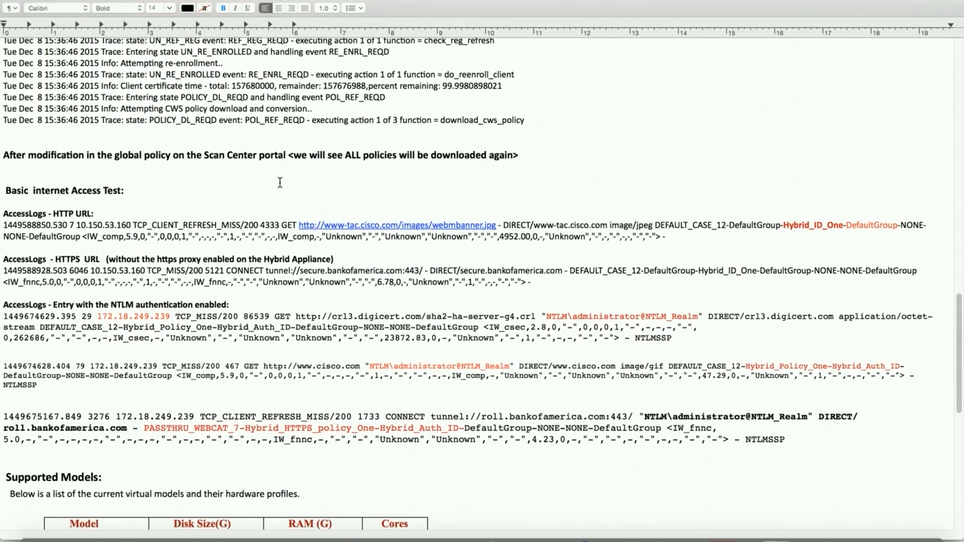
pyautogui.scroll(-1, 280, 183)
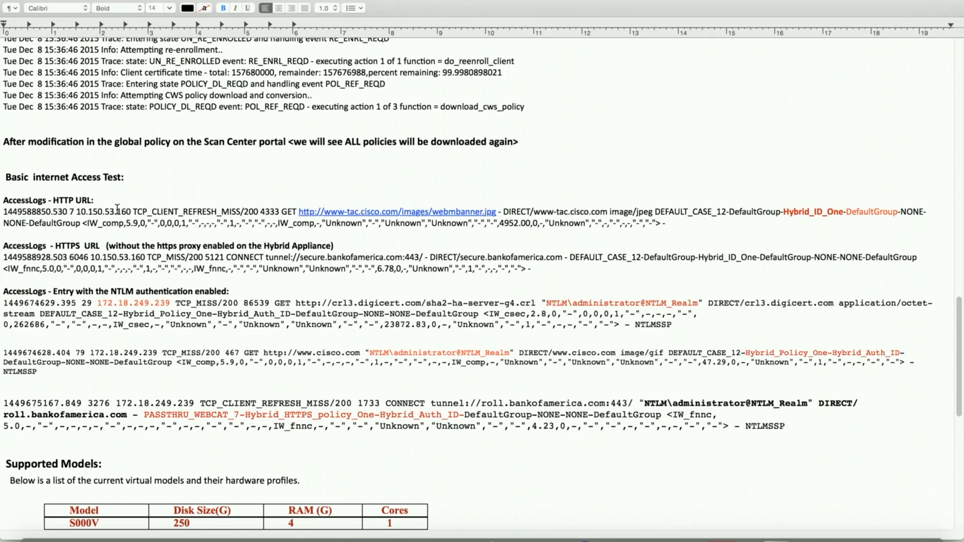
pyautogui.moveTo(131, 212); pyautogui.dragTo(78, 211)
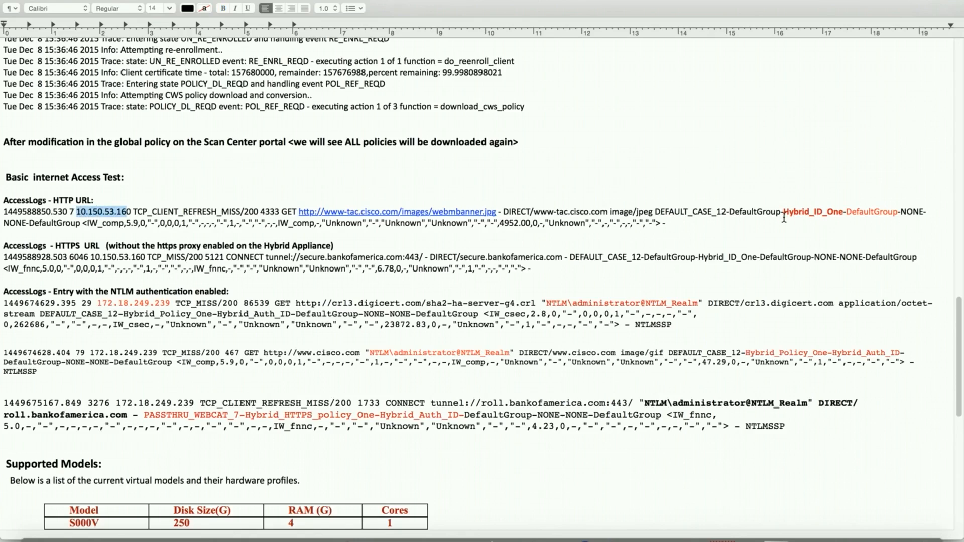
pyautogui.moveTo(846, 212); pyautogui.dragTo(898, 214)
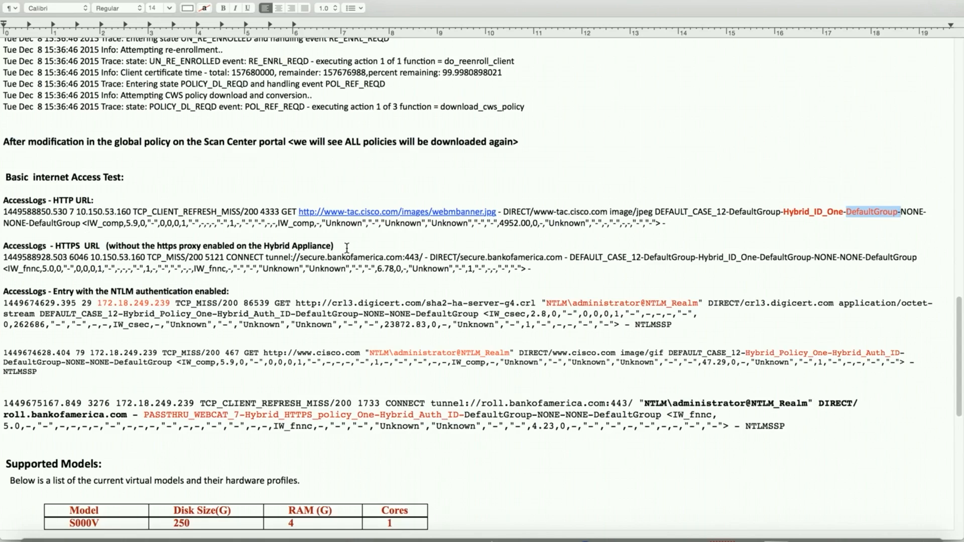
pyautogui.moveTo(346, 247); pyautogui.dragTo(2, 248)
# Mark 'administrator' in the NTLM entry, then the Review log's red 400 bad request line
pyautogui.scroll(-5, 166, 296)
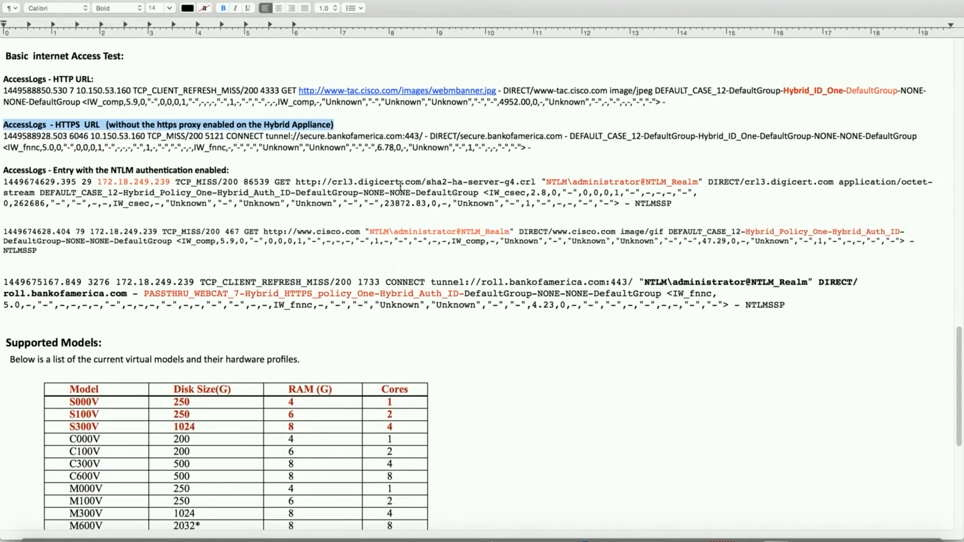
pyautogui.click(548, 181)
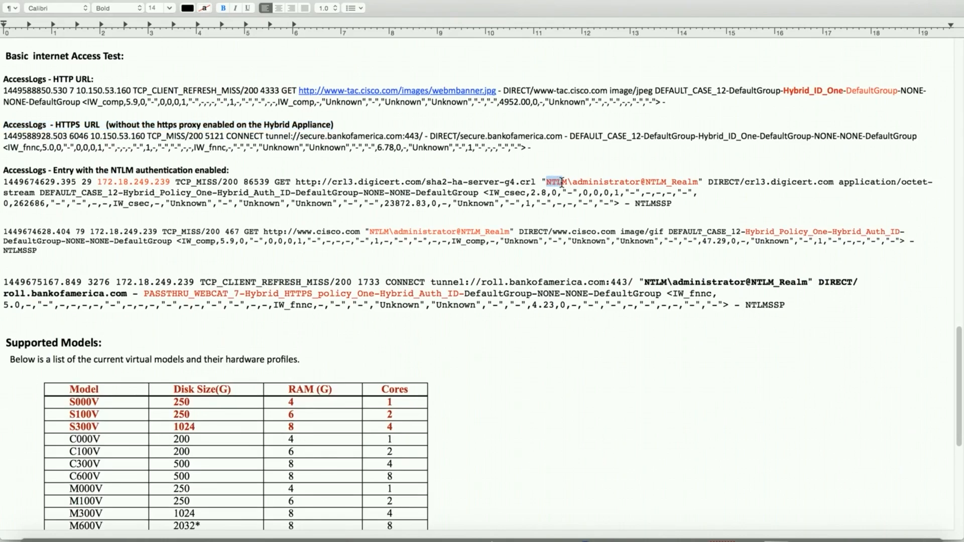
pyautogui.moveTo(572, 182); pyautogui.dragTo(639, 181)
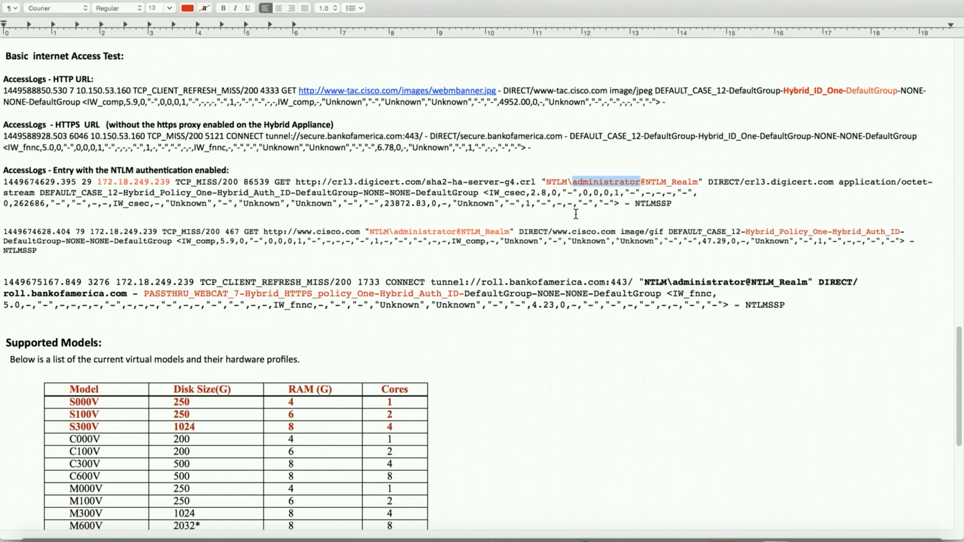
pyautogui.scroll(-3, 476, 217)
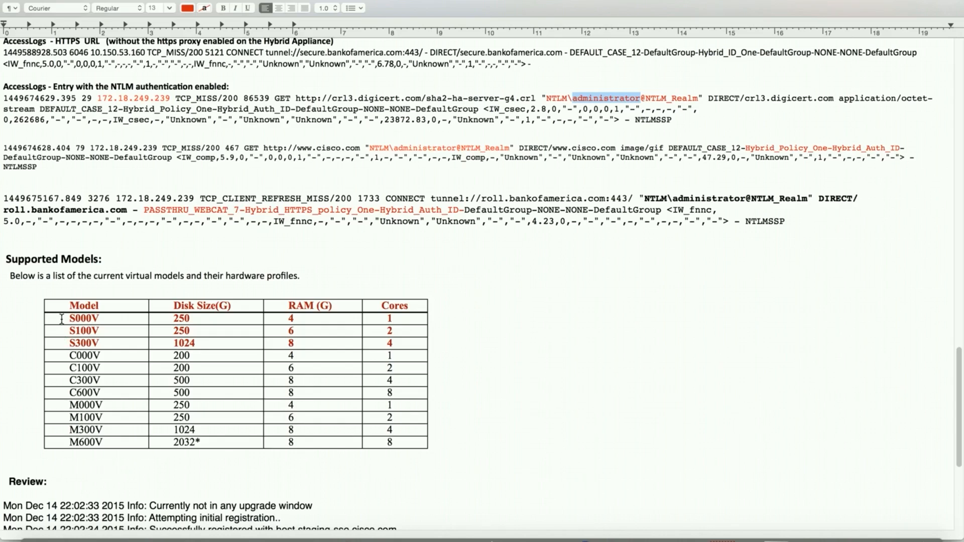
pyautogui.scroll(-10, 17, 316)
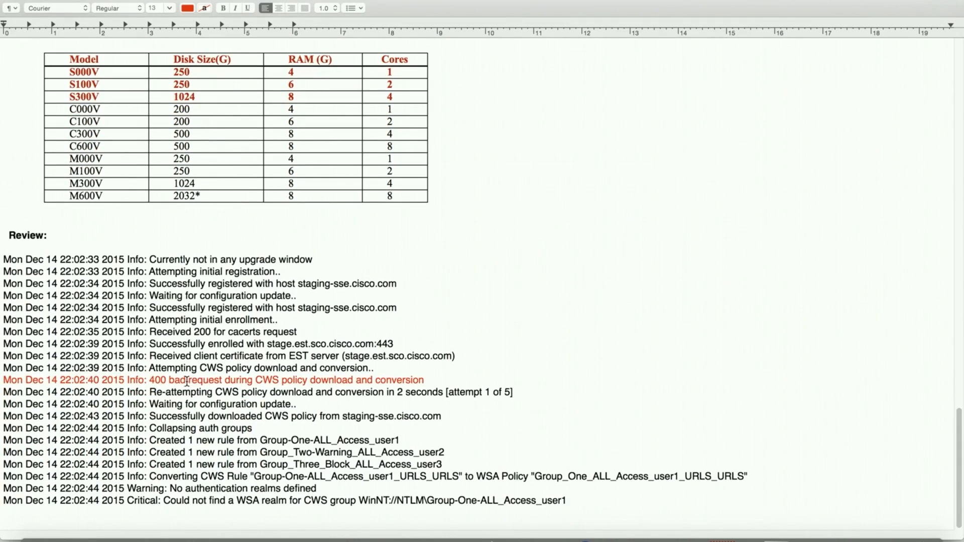
pyautogui.moveTo(433, 381); pyautogui.dragTo(149, 381)
# Bring SecureCRT forward, shift it left, and highlight the 01:04:06 policy conversion warning
pyautogui.click(777, 540)
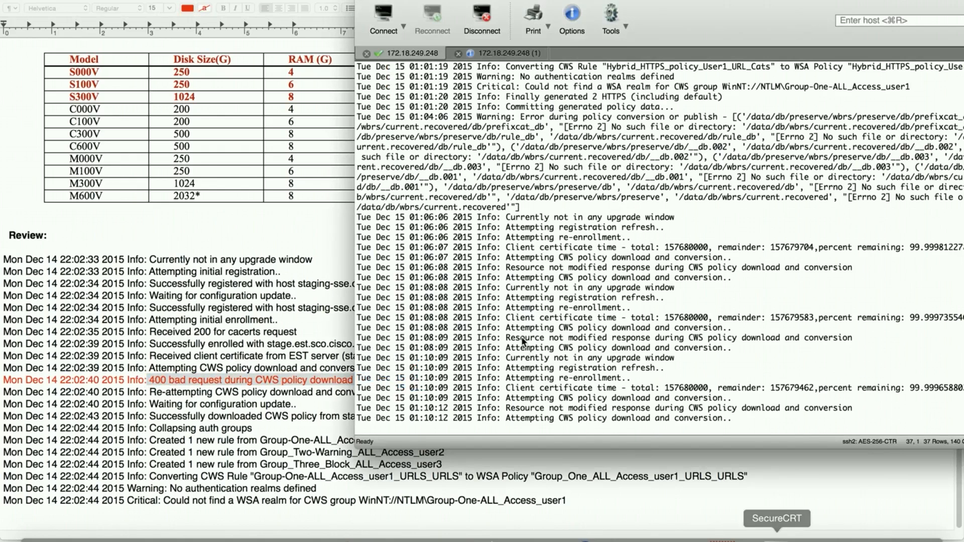
pyautogui.moveTo(719, 11); pyautogui.dragTo(493, 11)
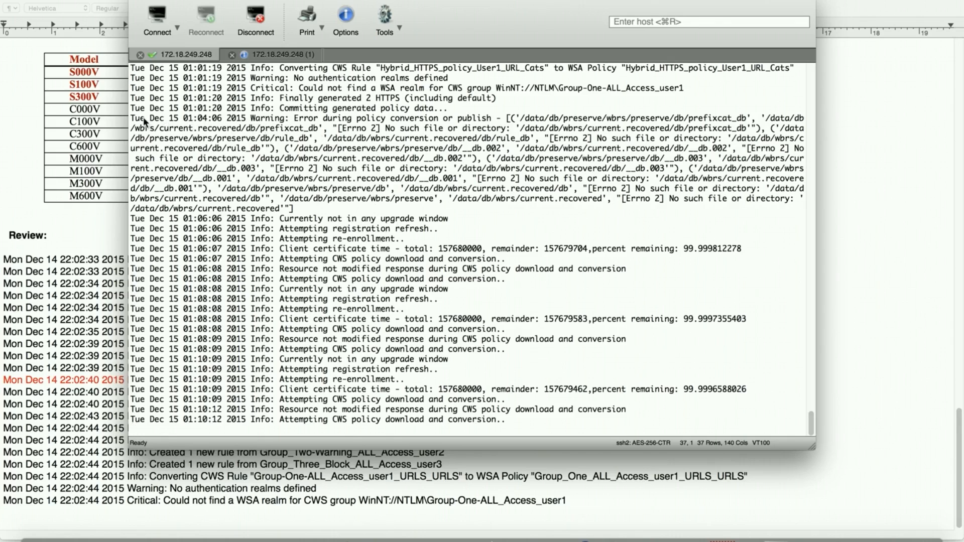
pyautogui.moveTo(132, 119); pyautogui.dragTo(555, 209)
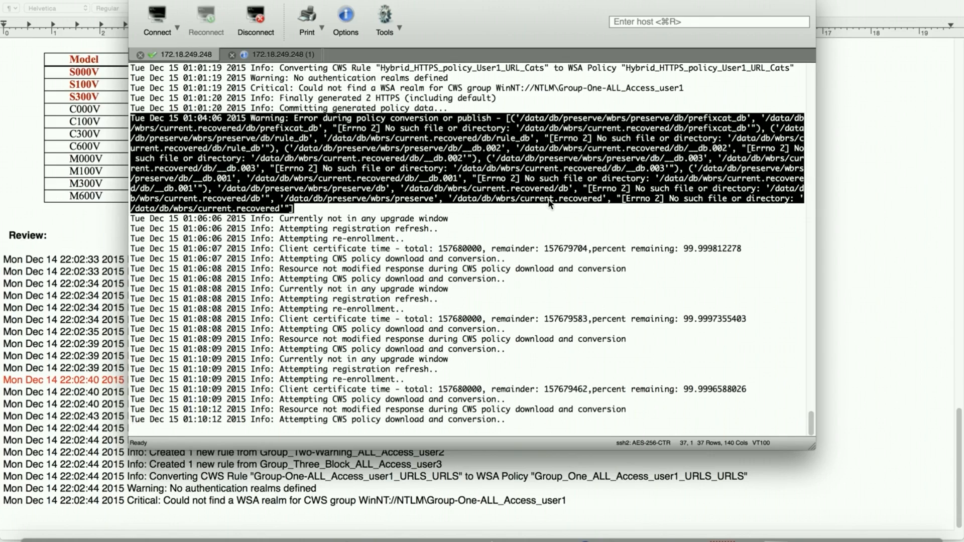
# Enlarge the terminal, highlight the full warning text, and show the second session's access log
pyautogui.moveTo(529, 19); pyautogui.dragTo(512, 17)
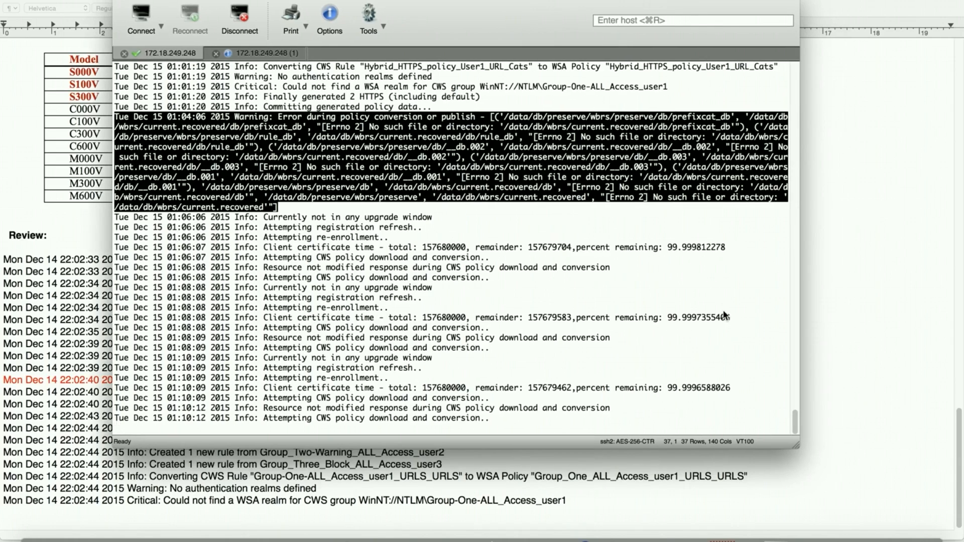
pyautogui.moveTo(799, 461); pyautogui.dragTo(858, 474)
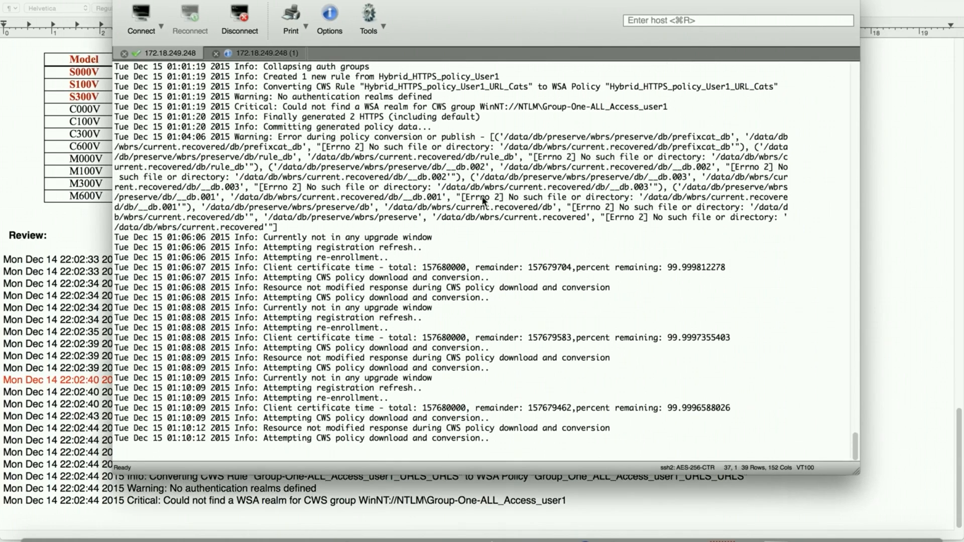
pyautogui.moveTo(235, 140); pyautogui.dragTo(544, 222)
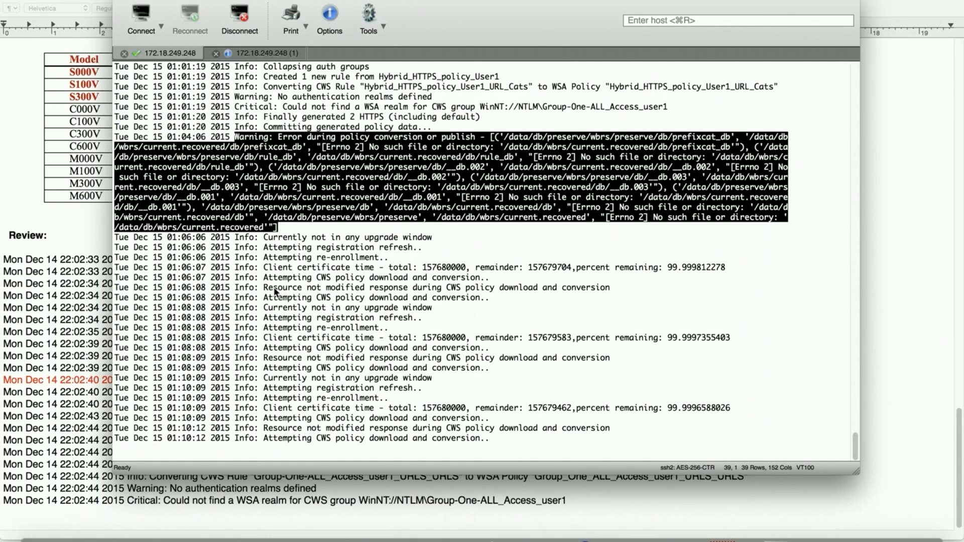
pyautogui.click(260, 51)
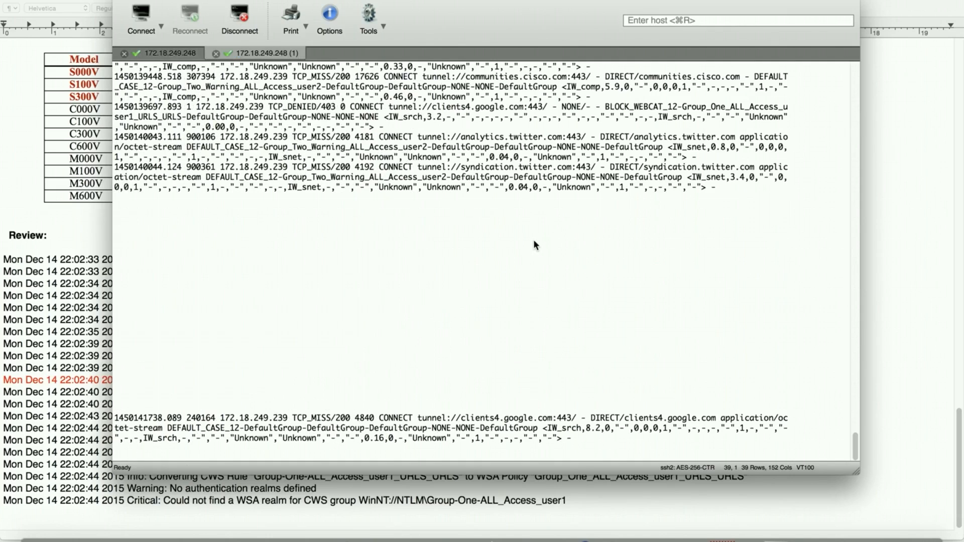
# Launch Remote Desktop, connect to 172.18.249.239, and reload cisco.com through the proxy
pyautogui.press('super+space')
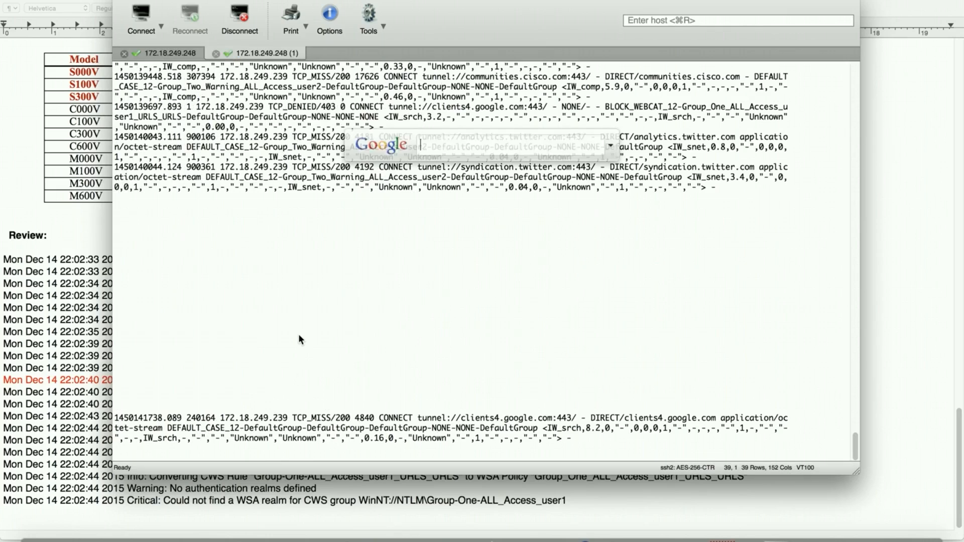
pyautogui.write('remo')
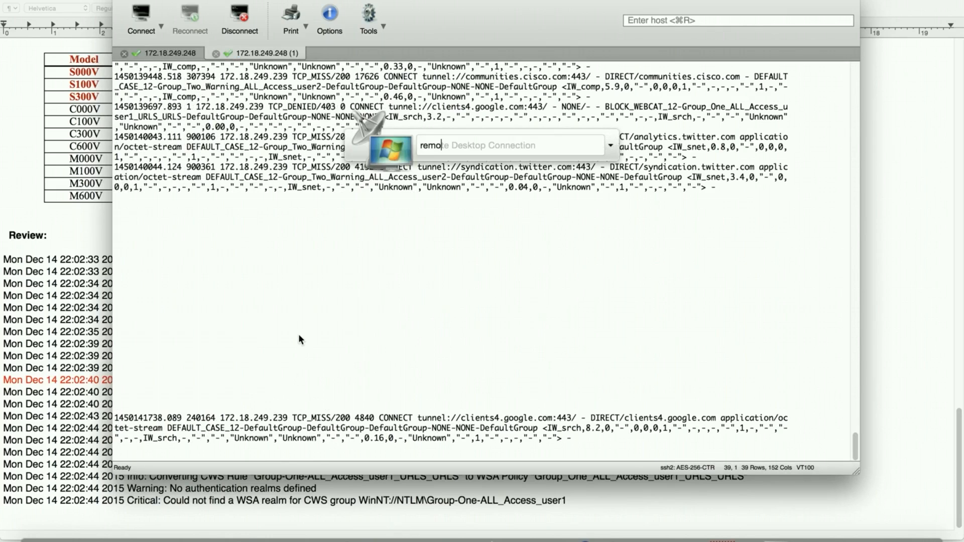
pyautogui.press('Return')
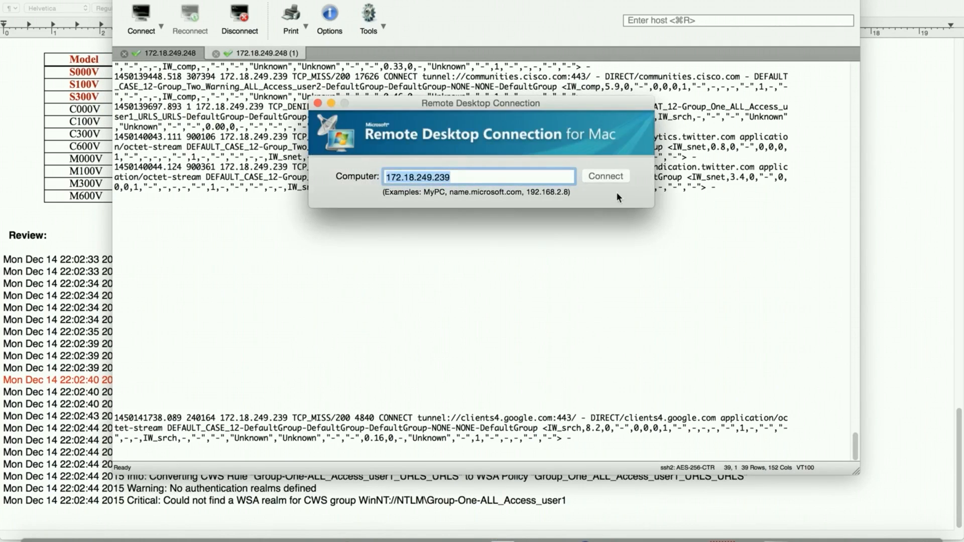
pyautogui.click(614, 174)
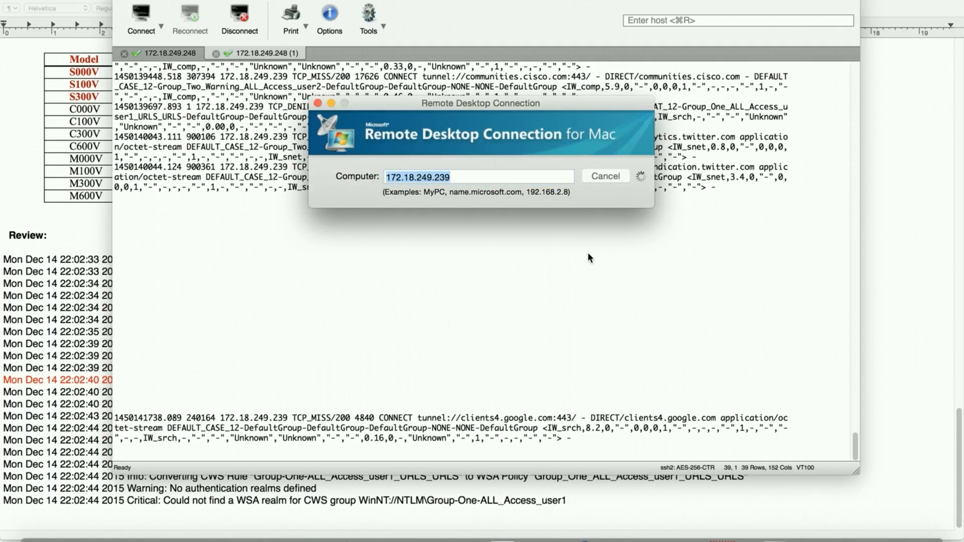
pyautogui.click(595, 182)
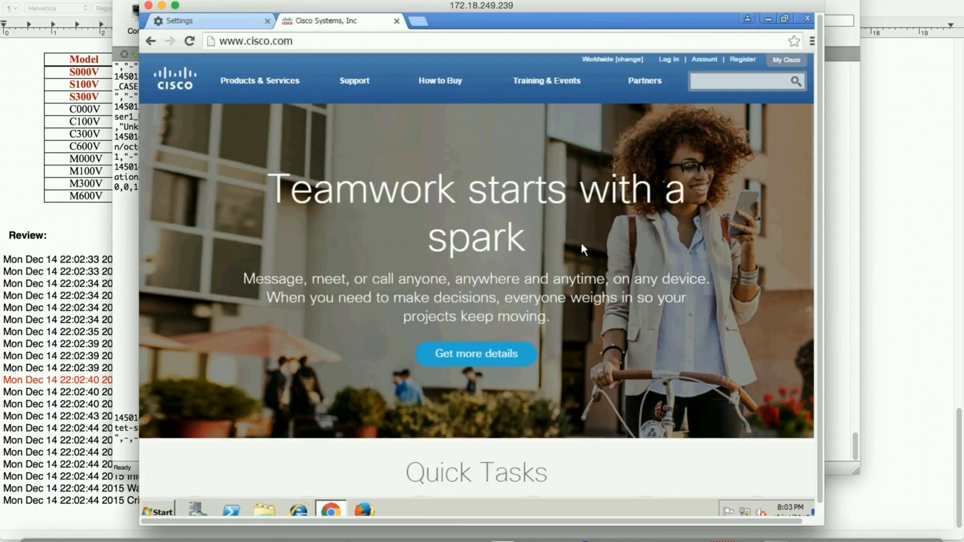
pyautogui.click(324, 41)
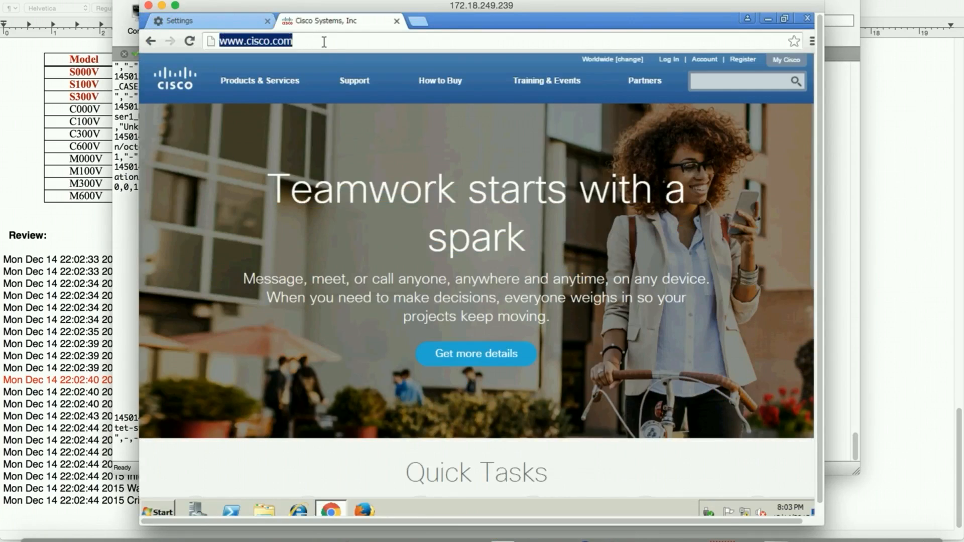
pyautogui.press('Return')
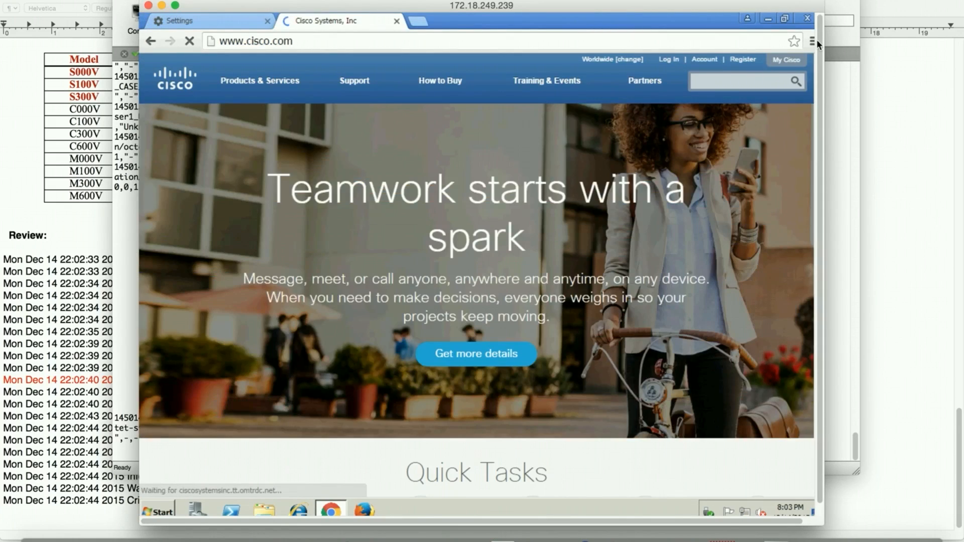
# Check Chrome's LAN proxy settings without changes, then minimize the remote session
pyautogui.click(813, 41)
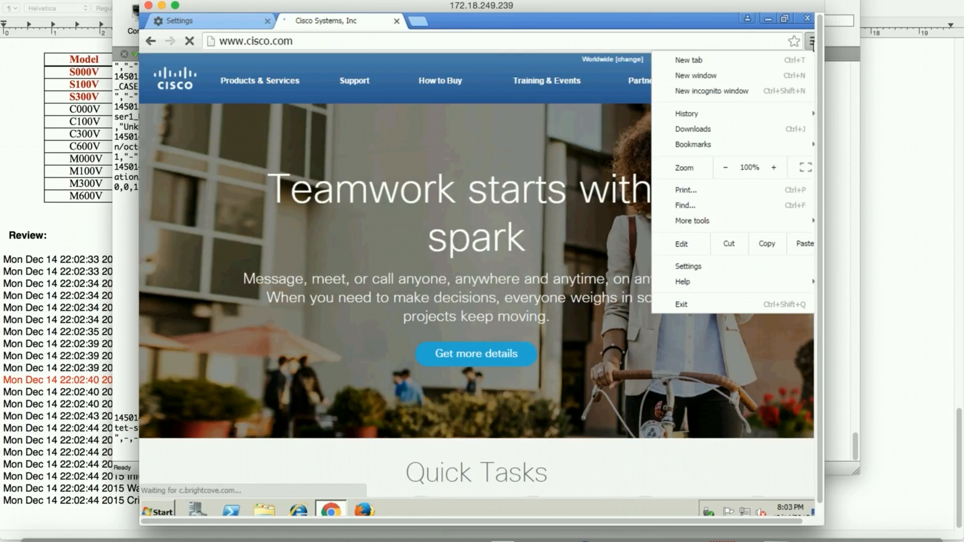
pyautogui.click(727, 267)
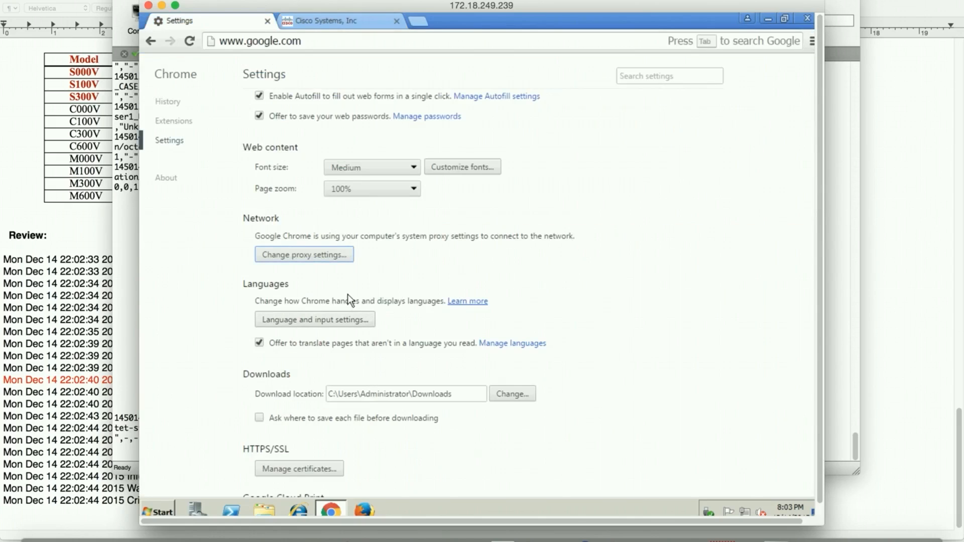
pyautogui.click(323, 257)
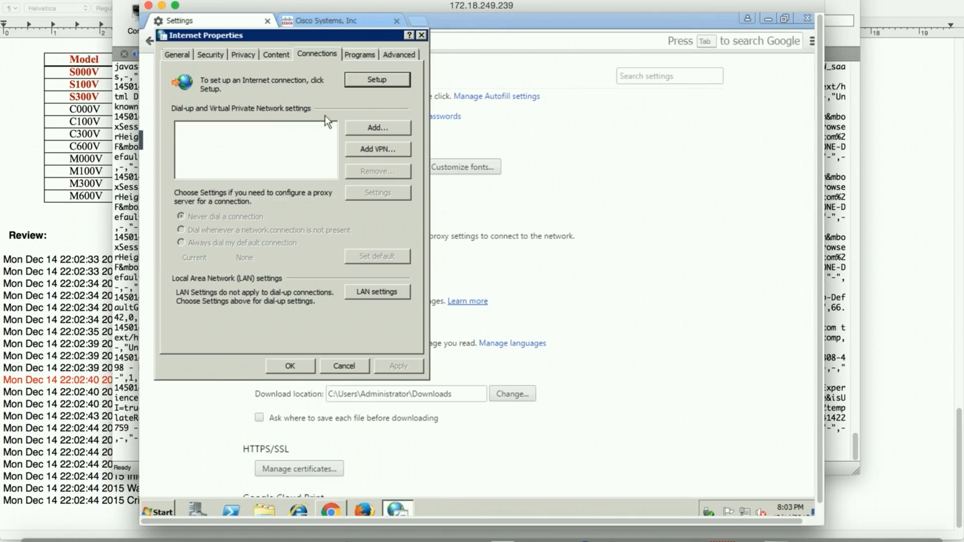
pyautogui.click(378, 291)
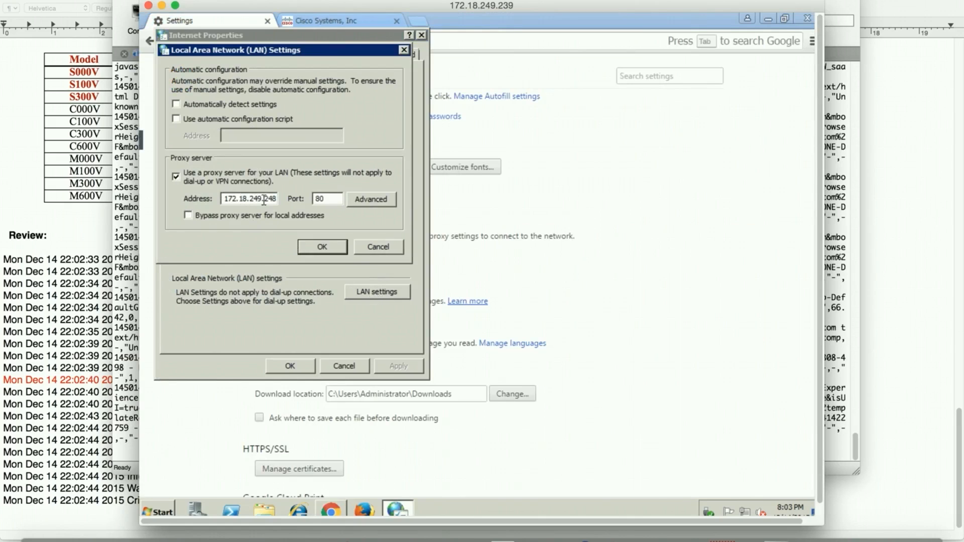
pyautogui.click(323, 248)
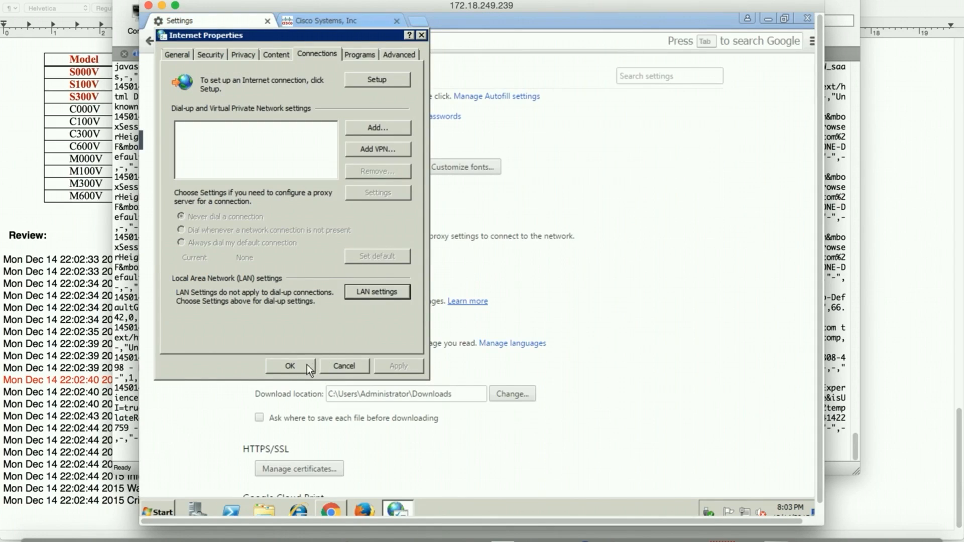
pyautogui.click(306, 365)
pyautogui.click(307, 22)
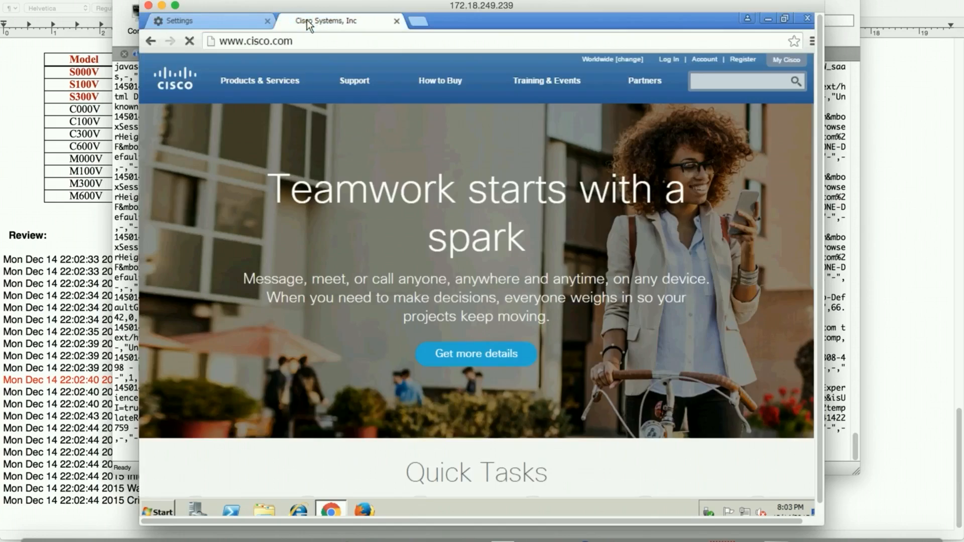
pyautogui.click(162, 5)
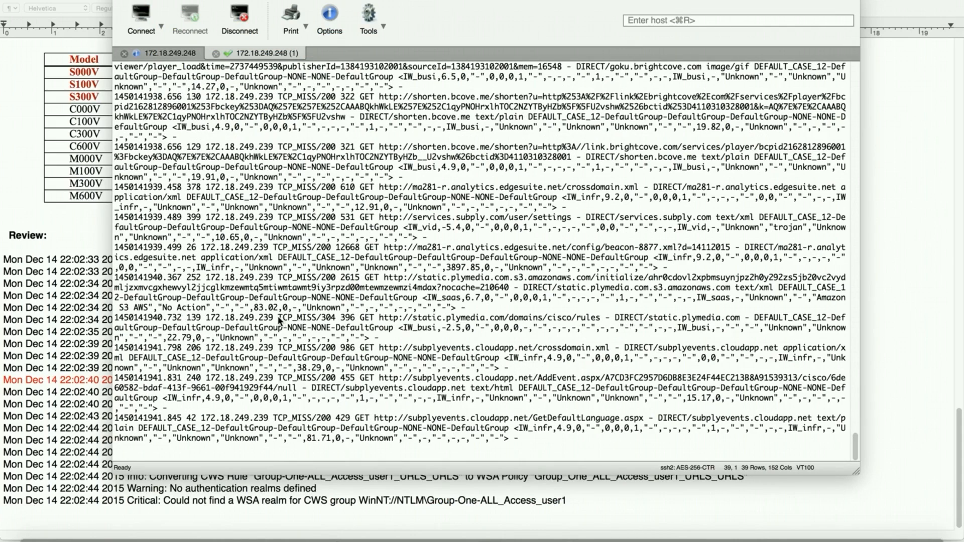
# Enlarge the terminal to 40x164, mark the plymedia and last log entries, and show the first session's hybridd log
pyautogui.moveTo(451, 318); pyautogui.dragTo(768, 322)
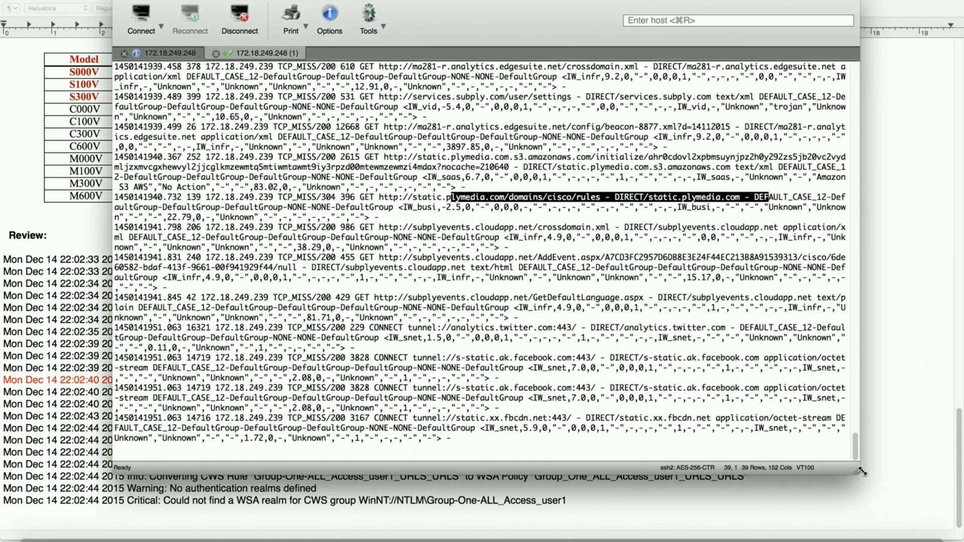
pyautogui.moveTo(848, 476); pyautogui.dragTo(905, 484)
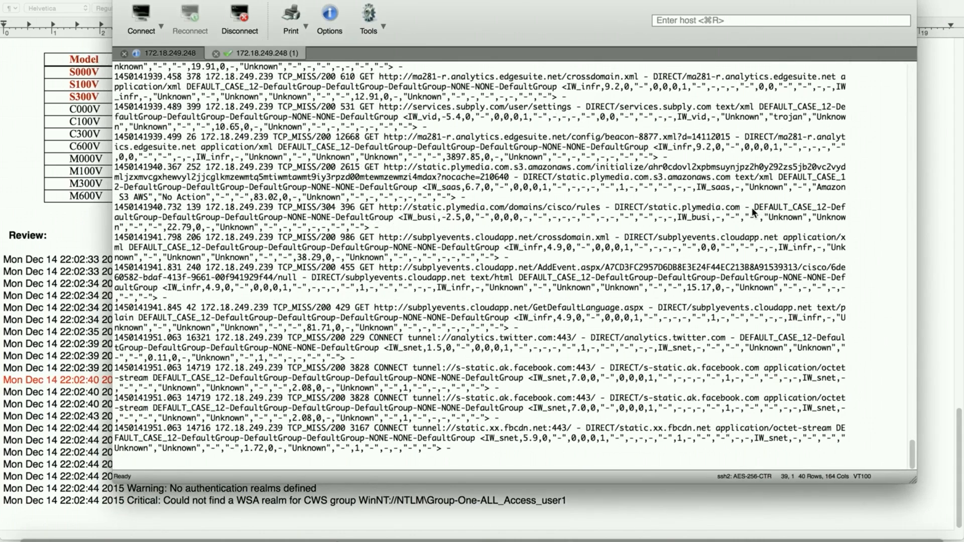
pyautogui.moveTo(751, 209); pyautogui.dragTo(790, 211)
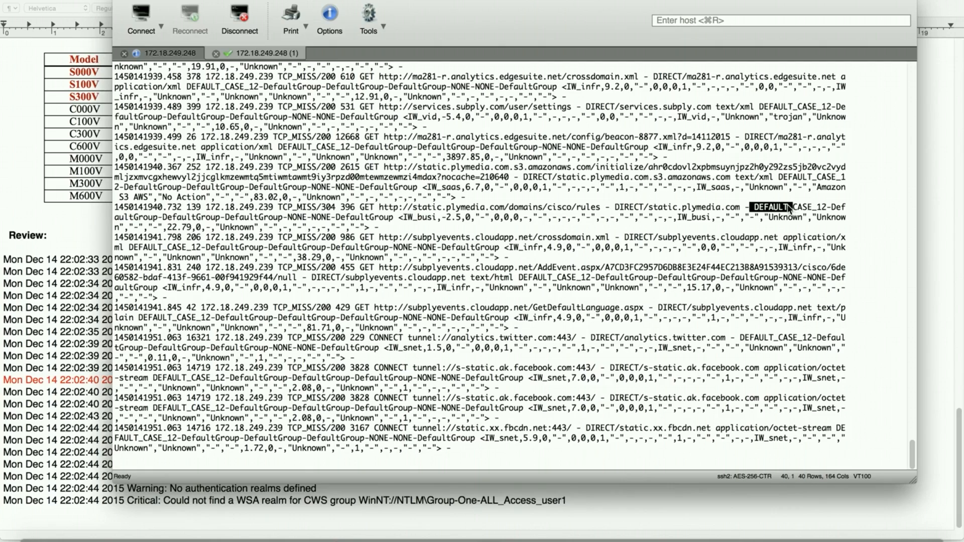
pyautogui.moveTo(793, 209); pyautogui.dragTo(752, 208)
pyautogui.moveTo(117, 430); pyautogui.dragTo(484, 452)
pyautogui.moveTo(414, 20); pyautogui.dragTo(489, 11)
pyautogui.click(222, 55)
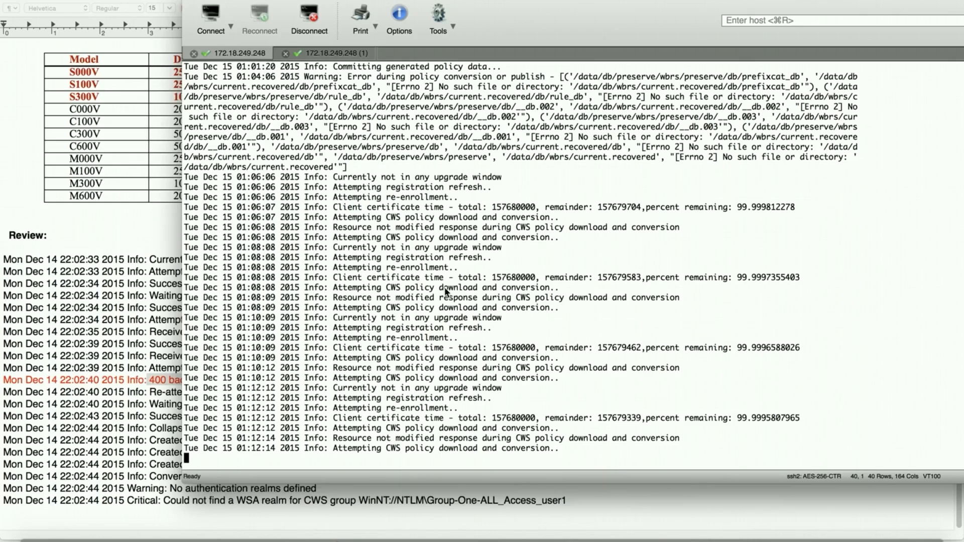
# Stop the second session's access-log stream and list the log subscriptions with logconfig
pyautogui.click(351, 55)
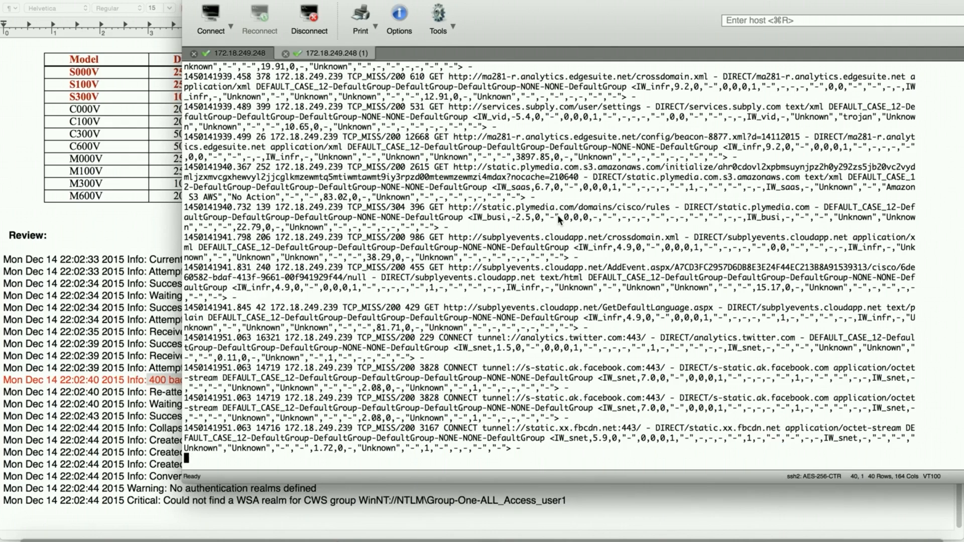
pyautogui.hotkey('ctrl', 'c')
pyautogui.write('logconfig')
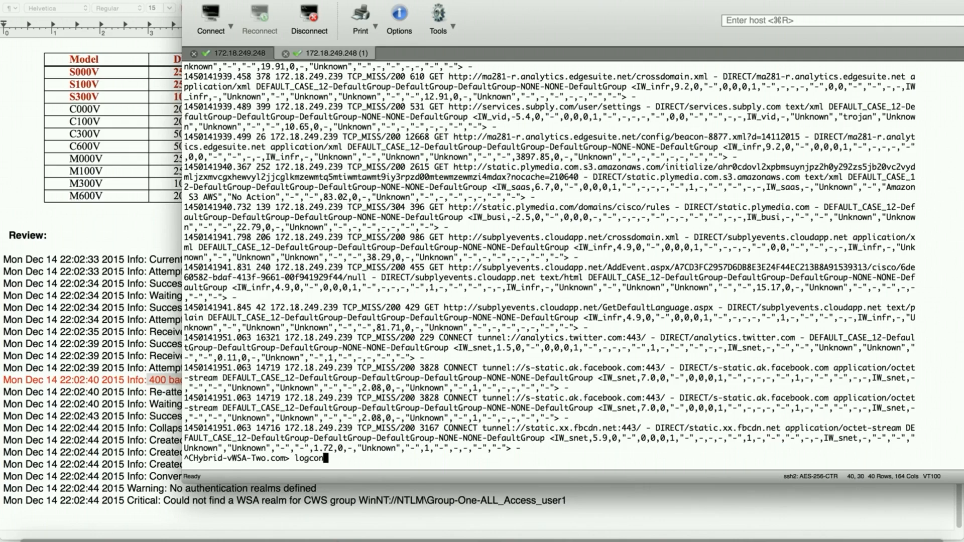
pyautogui.press('Return')
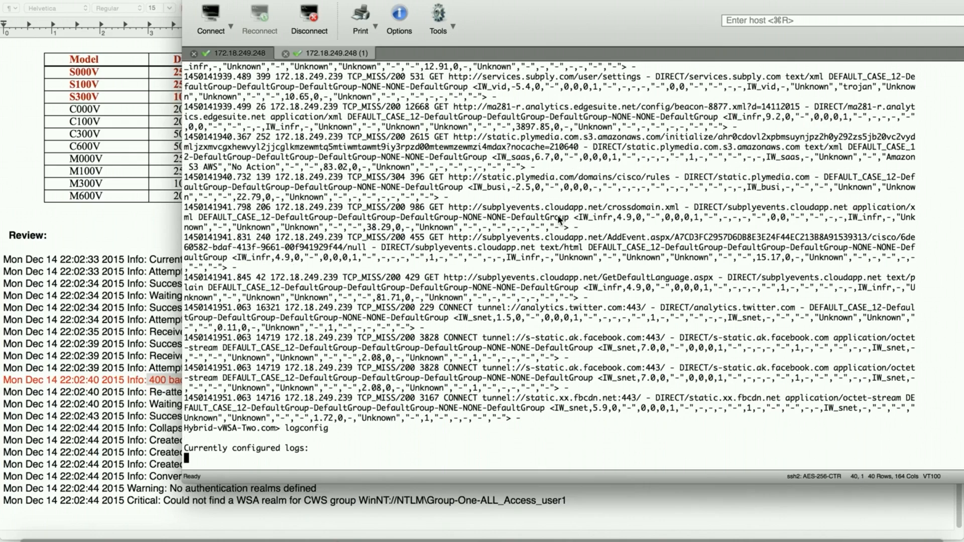
pyautogui.moveTo(586, 7); pyautogui.dragTo(580, 5)
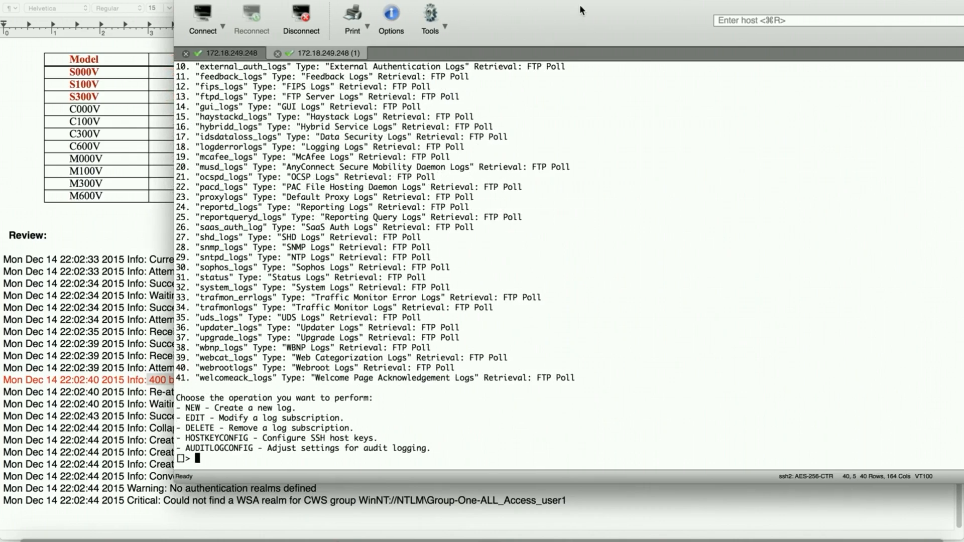
# Edit log 16, hybridd_logs, keeping its name and setting level 5 (Trace) without compression
pyautogui.write('edit')
pyautogui.press('Return')
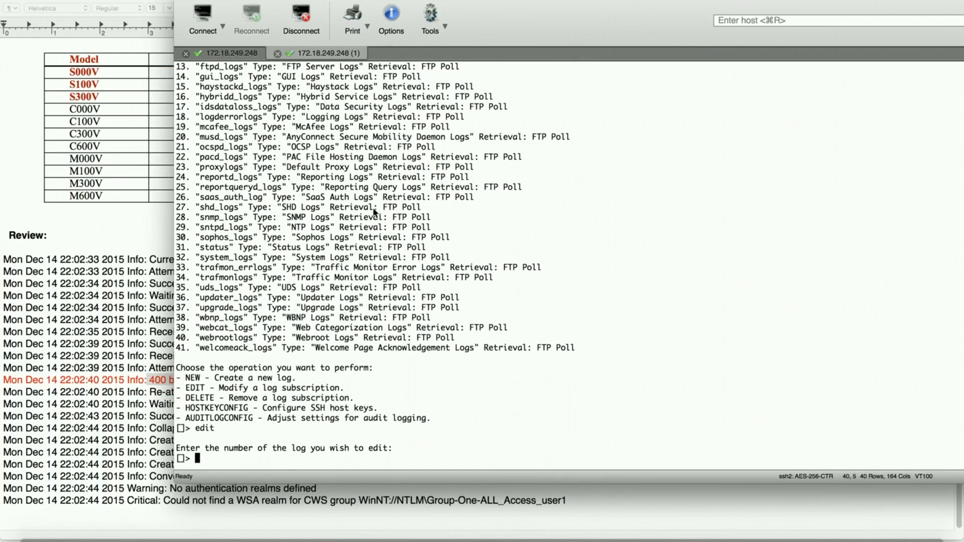
pyautogui.write('16')
pyautogui.press('Return')
pyautogui.press('Return')
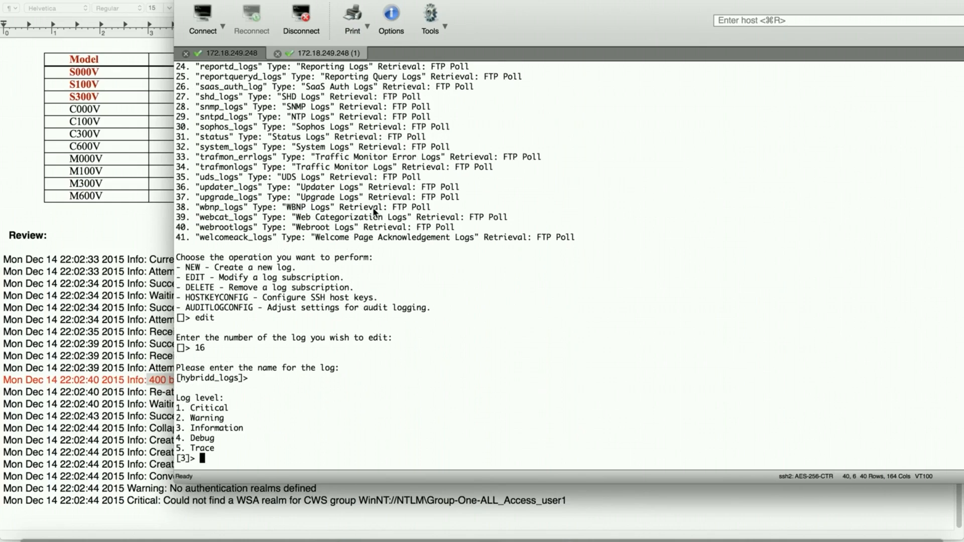
pyautogui.write('5')
pyautogui.press('Return')
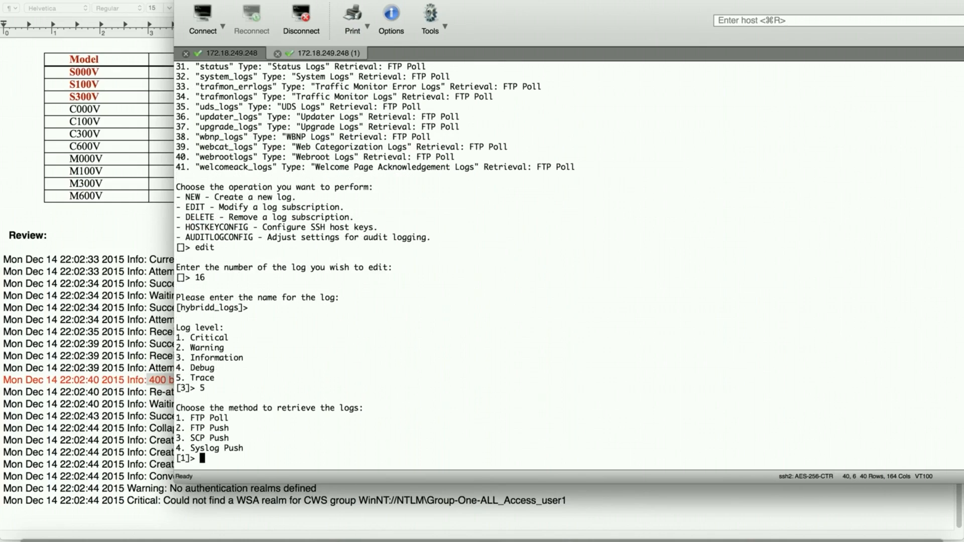
pyautogui.press('Return')
pyautogui.press('Return')
pyautogui.press('Return')
pyautogui.press('Return')
pyautogui.press('Return')
pyautogui.press('Return')
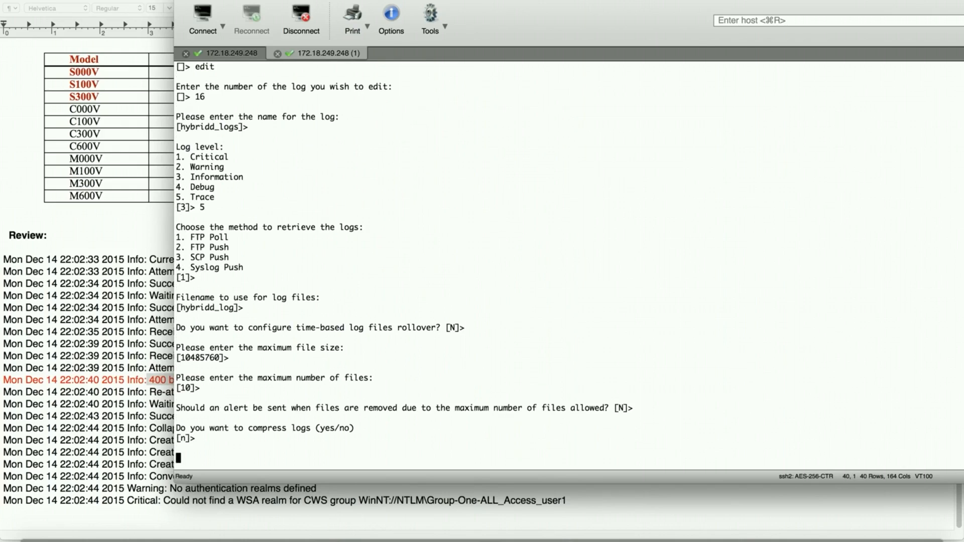
pyautogui.press('Return')
# Commit the hybridd_logs level change without a comment
pyautogui.press('Return')
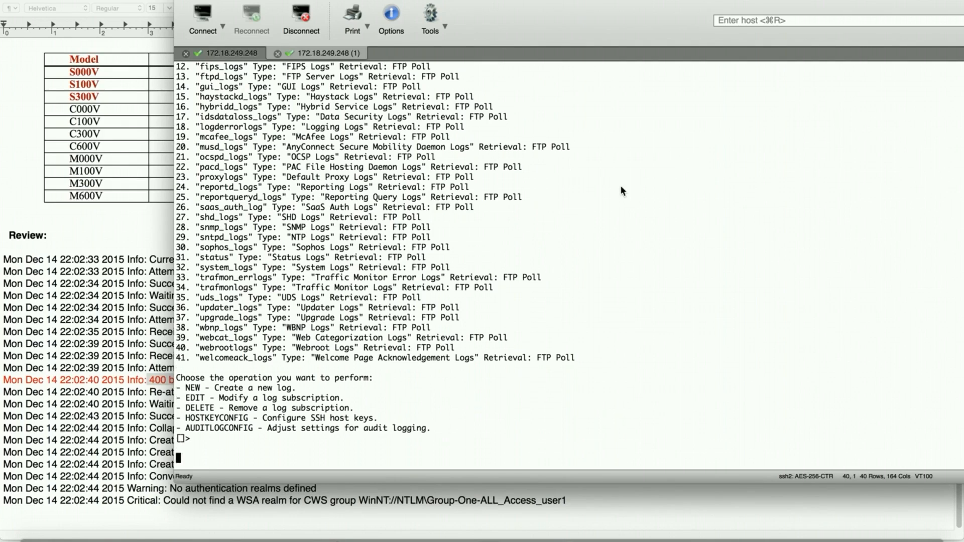
pyautogui.write('commi')
pyautogui.write('t')
pyautogui.press('Return')
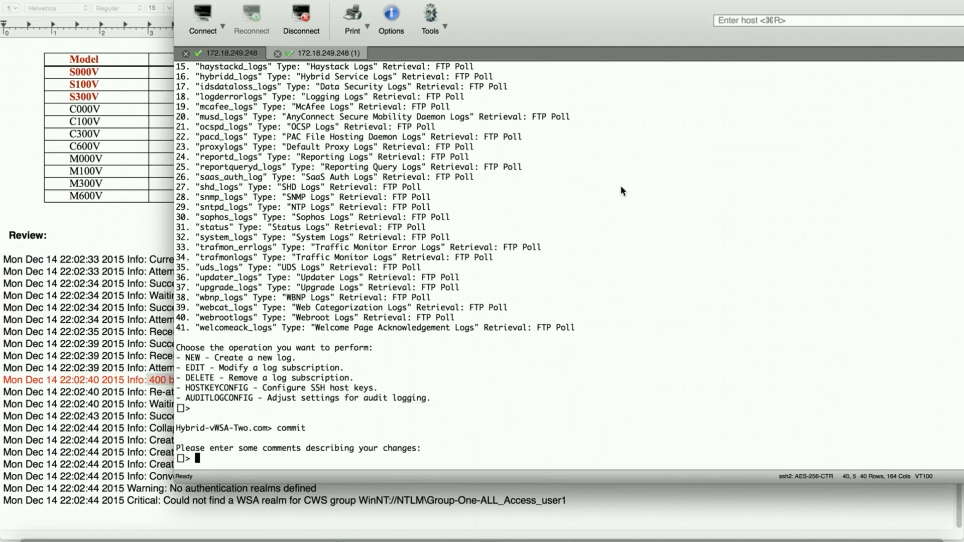
pyautogui.press('Return')
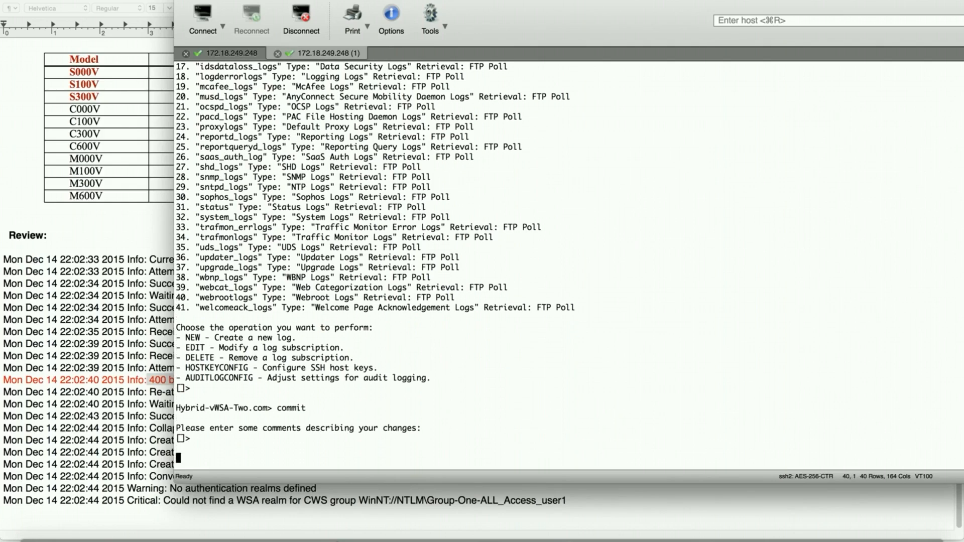
pyautogui.moveTo(569, 13); pyautogui.dragTo(642, 16)
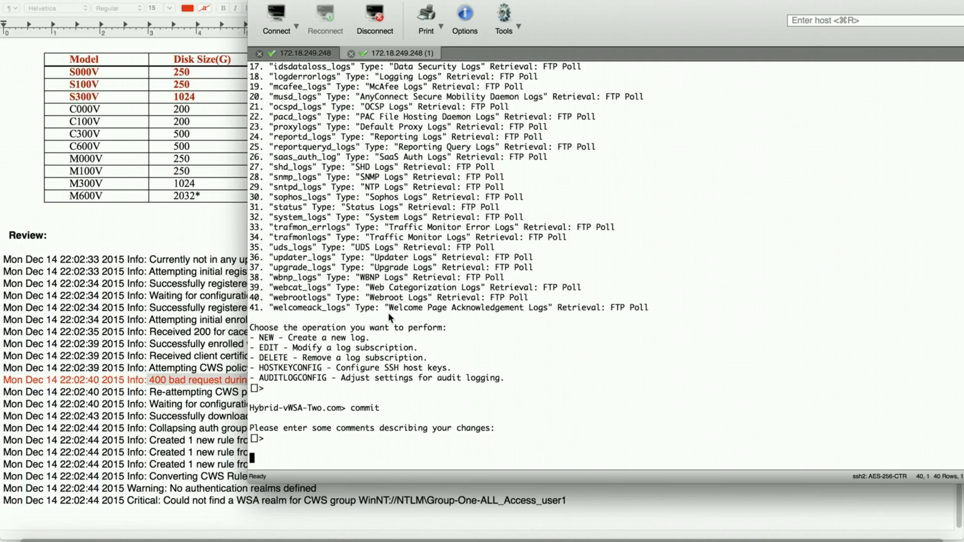
pyautogui.press('Return')
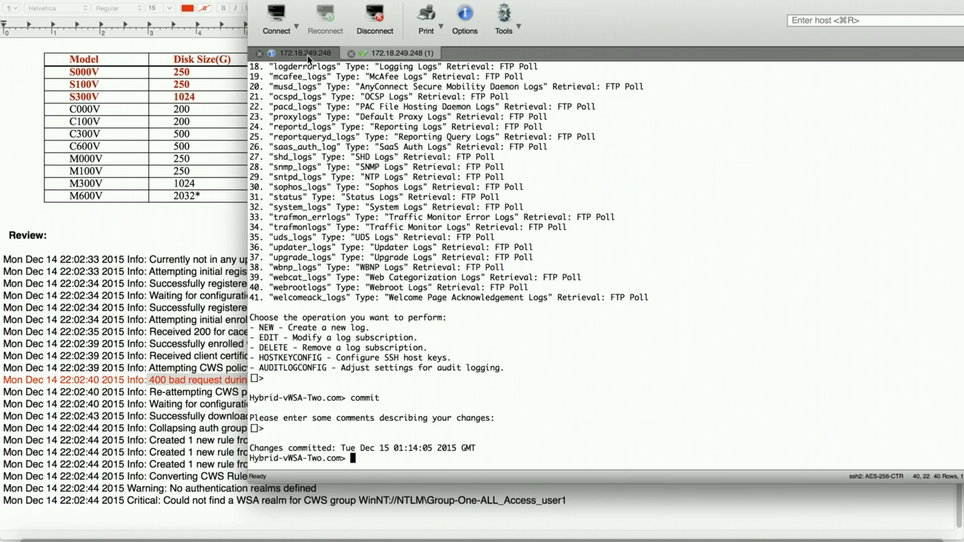
# Check the hybridd log tail, then bring the deployment notes to the front
pyautogui.click(308, 53)
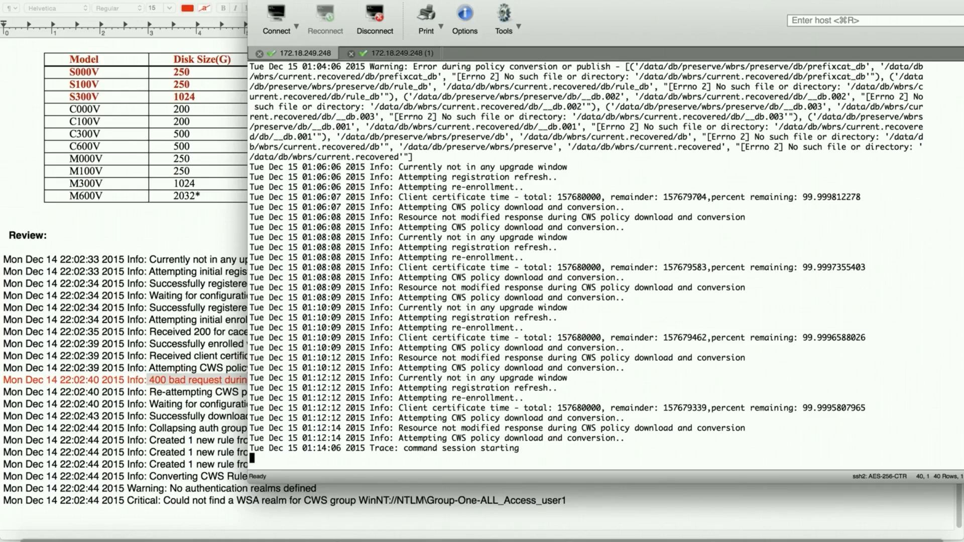
pyautogui.moveTo(660, 10); pyautogui.dragTo(723, 10)
pyautogui.click(303, 204)
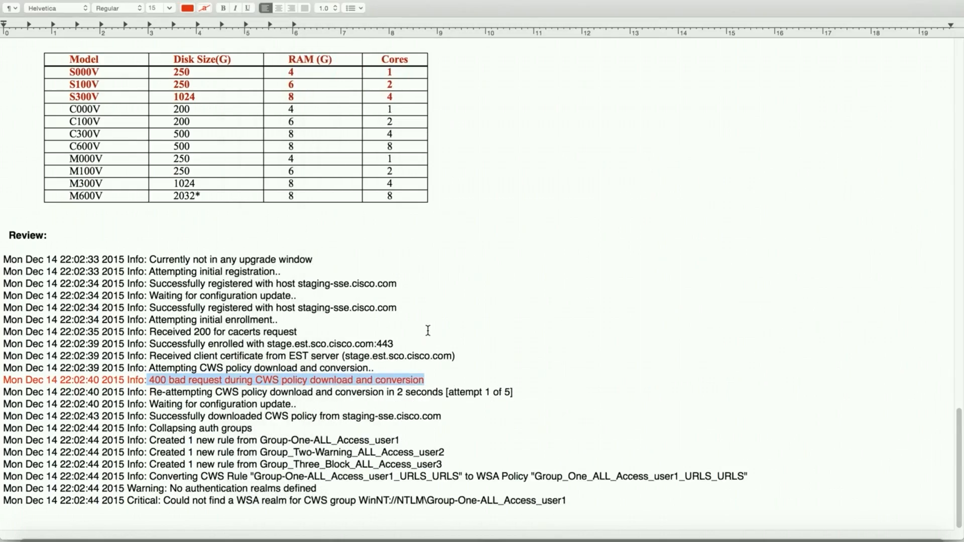
# Scroll to the top of the deployment notes to review them
pyautogui.scroll(1, 429, 331)
pyautogui.scroll(20, 430, 330)
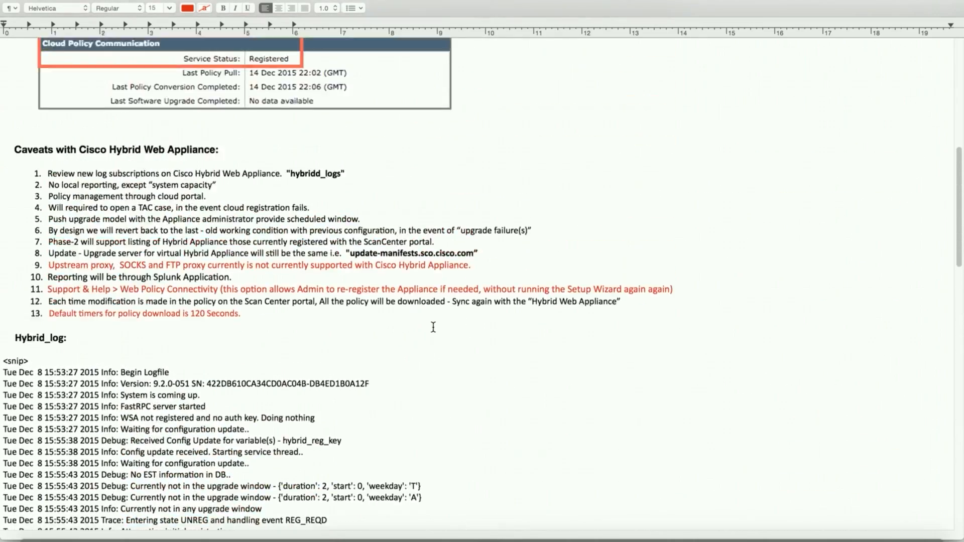
pyautogui.scroll(6, 434, 327)
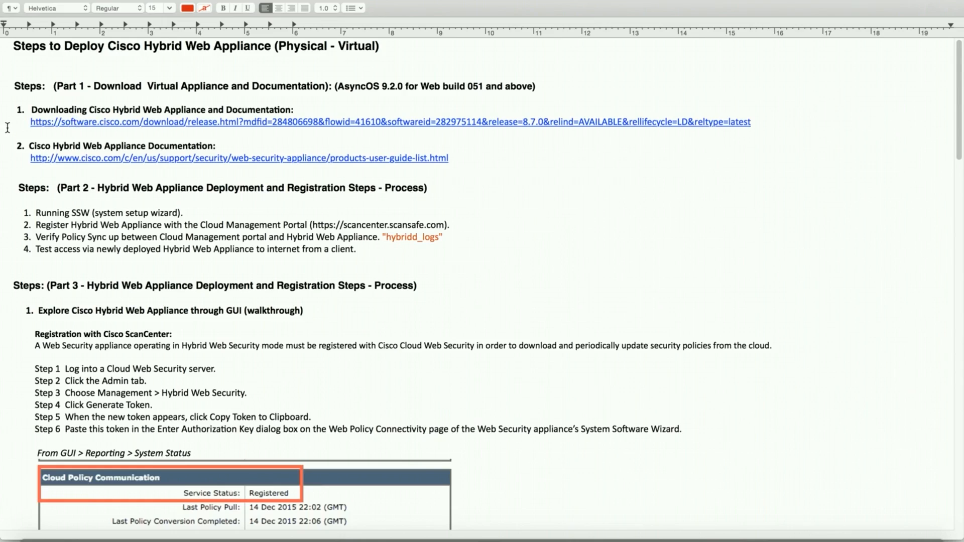
pyautogui.scroll(-2, 7, 130)
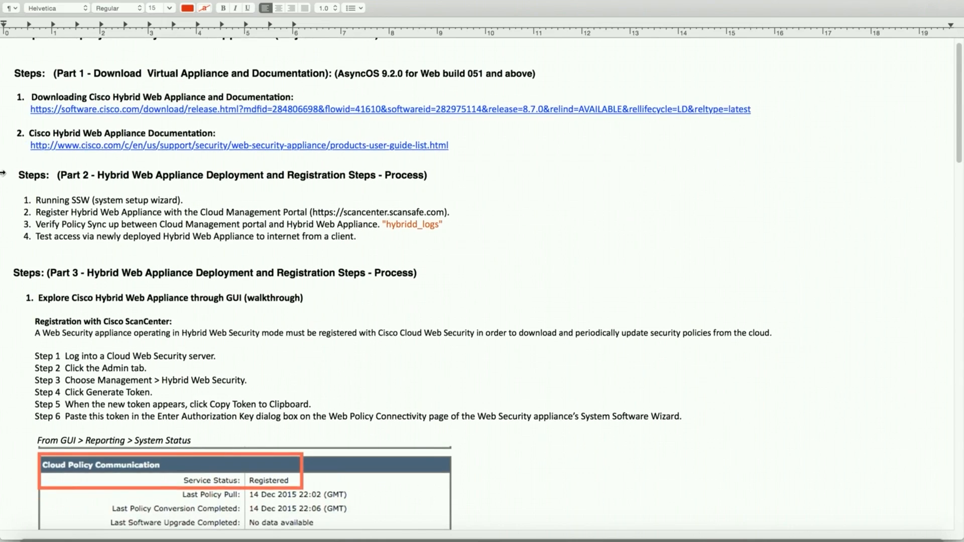
# Bring the browser forward on the Web Security Appliance End-User Guides page
pyautogui.click(782, 539)
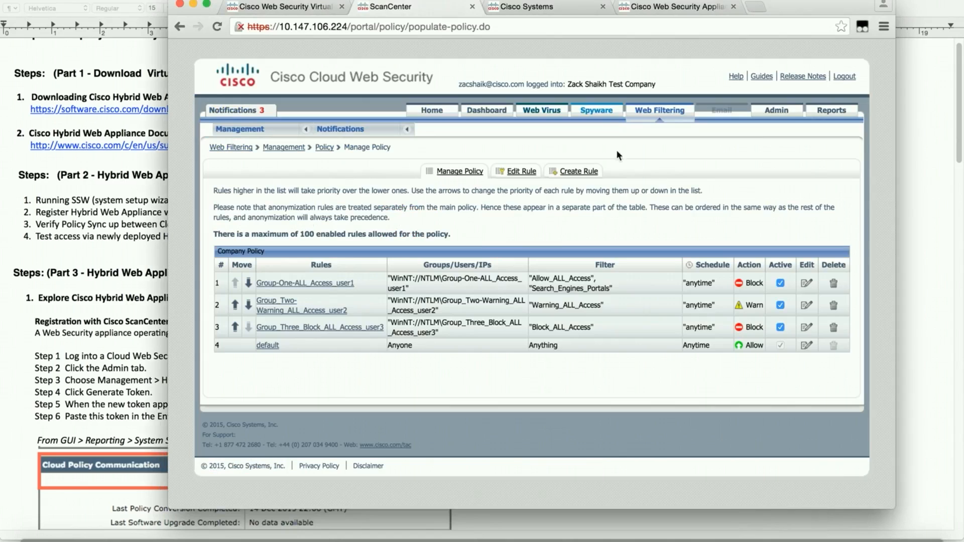
pyautogui.click(624, 7)
pyautogui.click(624, 7)
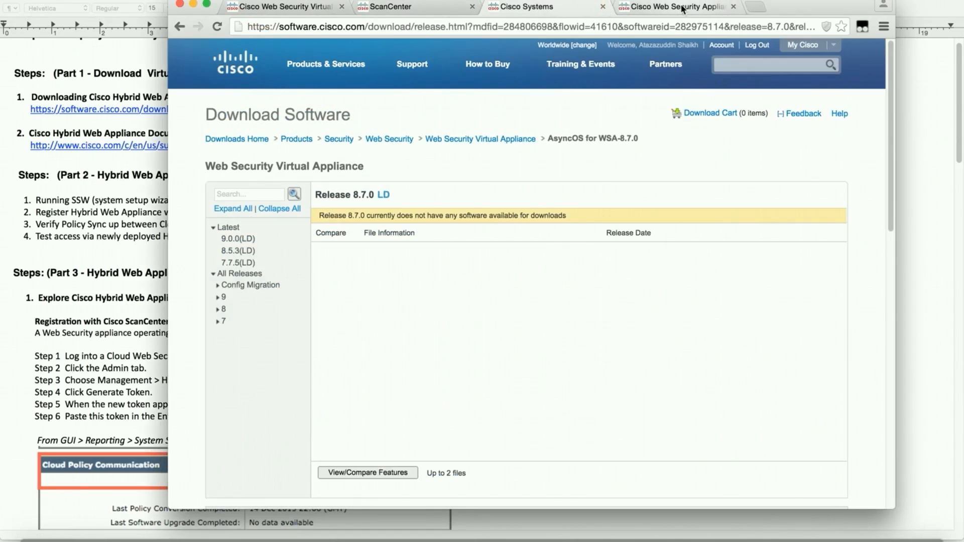
pyautogui.scroll(3, 653, 201)
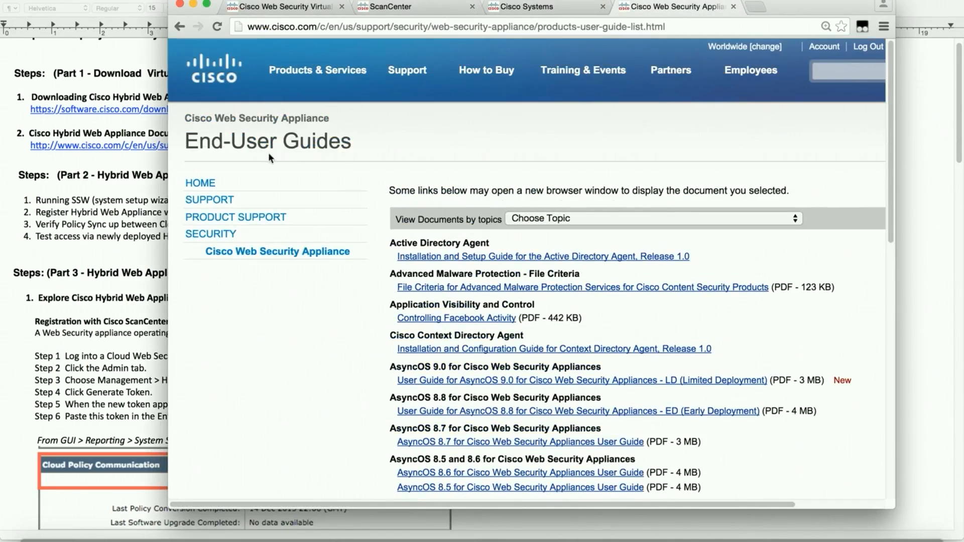
# Minimize the browser and scroll the notes through the Supported Models table and Review log
pyautogui.click(194, 6)
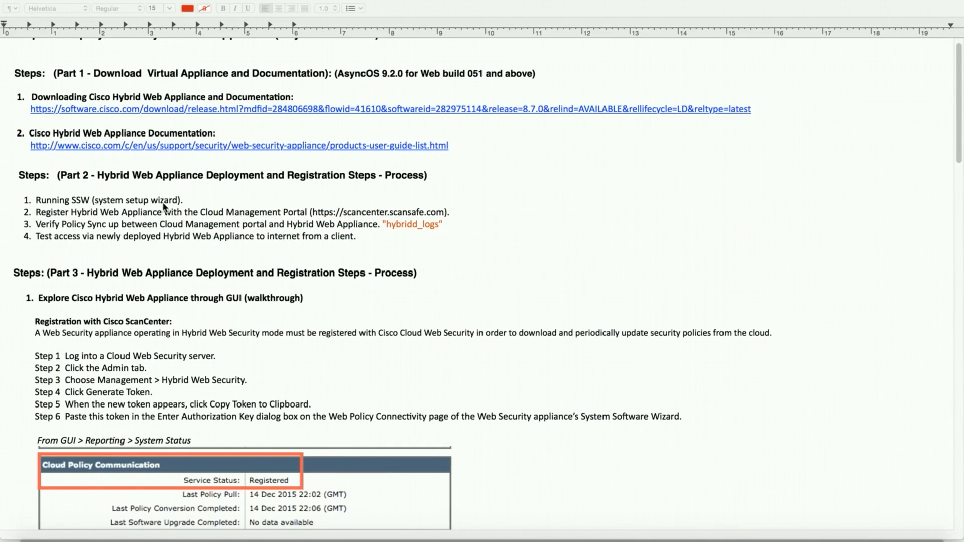
pyautogui.scroll(-1, 219, 210)
pyautogui.scroll(-2, 219, 210)
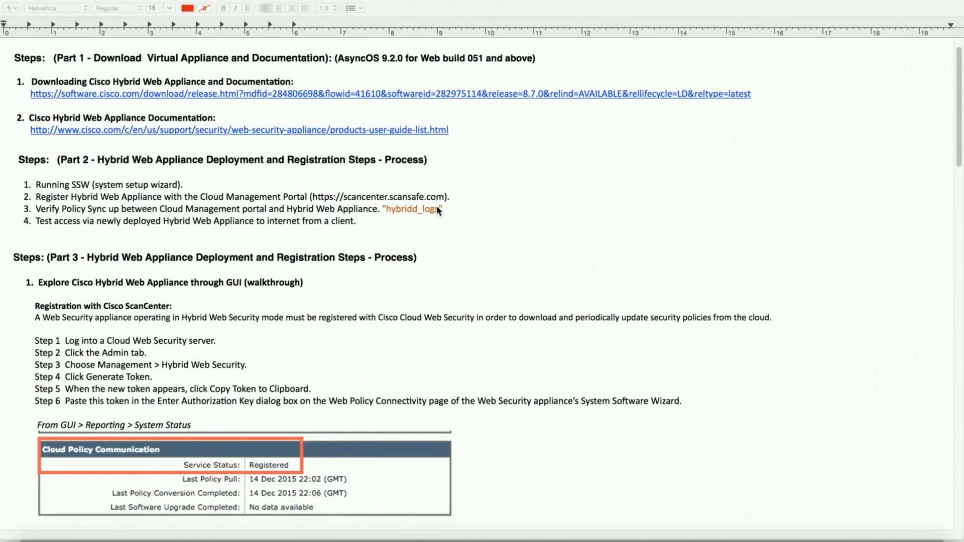
pyautogui.scroll(-5, 125, 233)
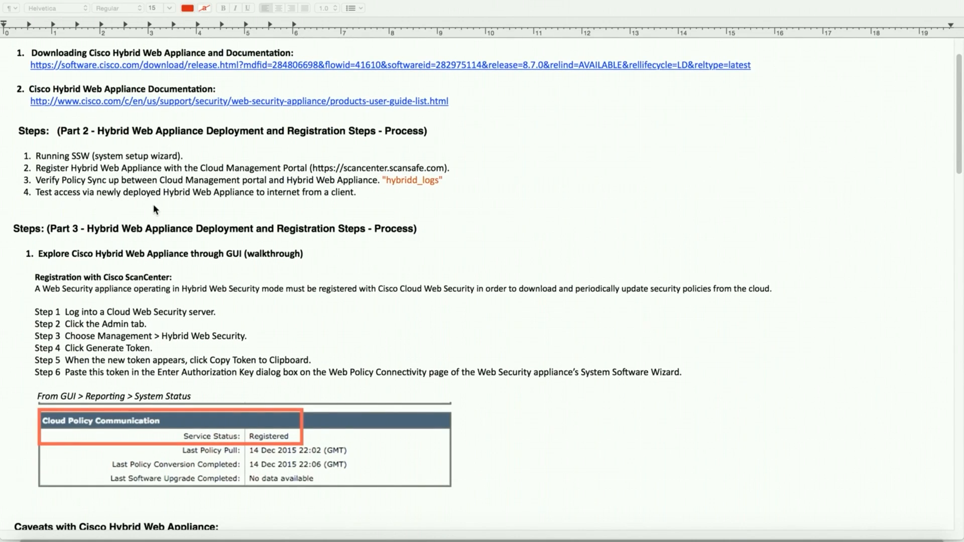
pyautogui.scroll(-10, 153, 204)
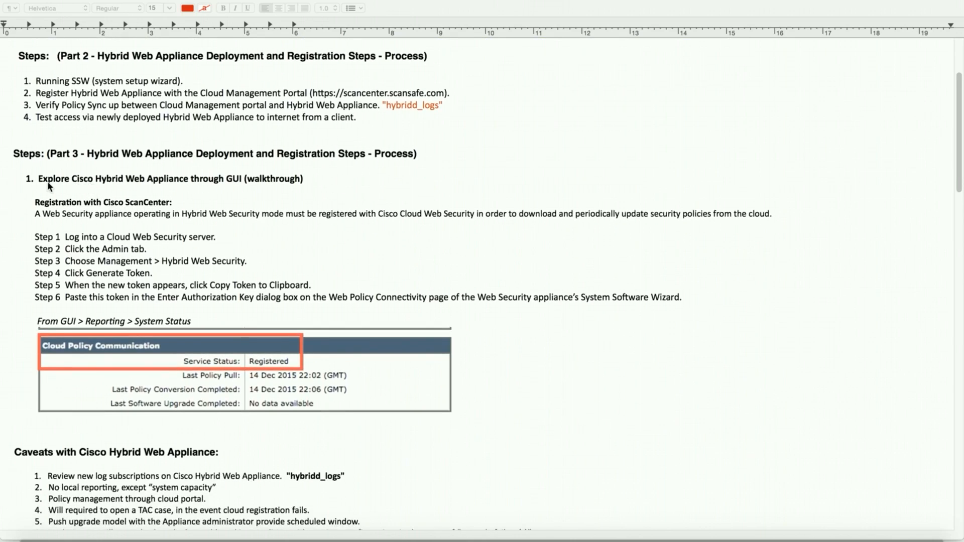
pyautogui.scroll(-6, 48, 184)
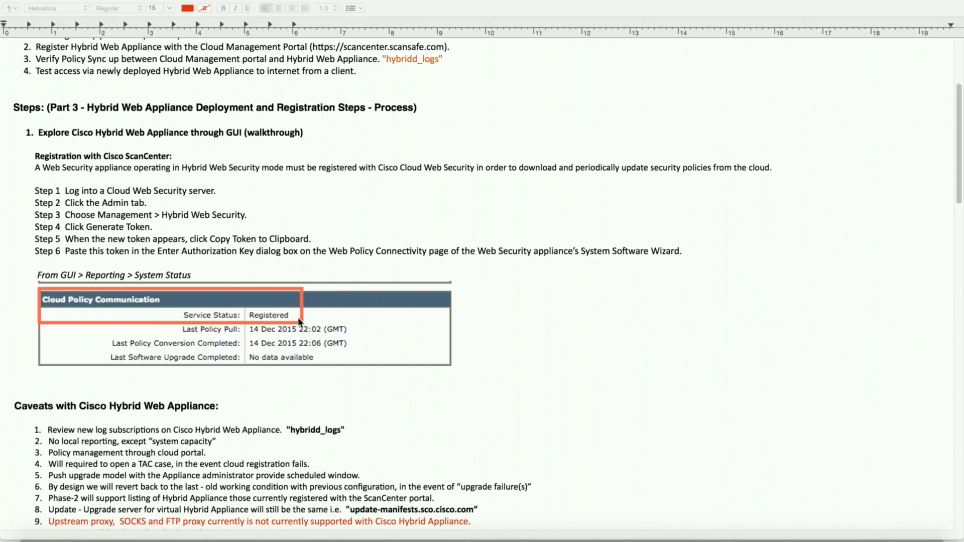
pyautogui.scroll(-5, 298, 318)
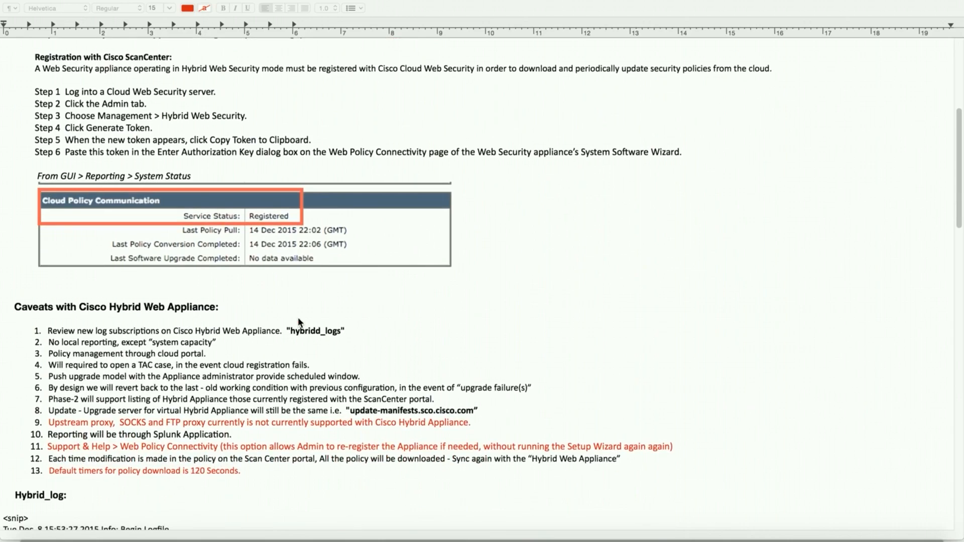
pyautogui.scroll(-1, 299, 321)
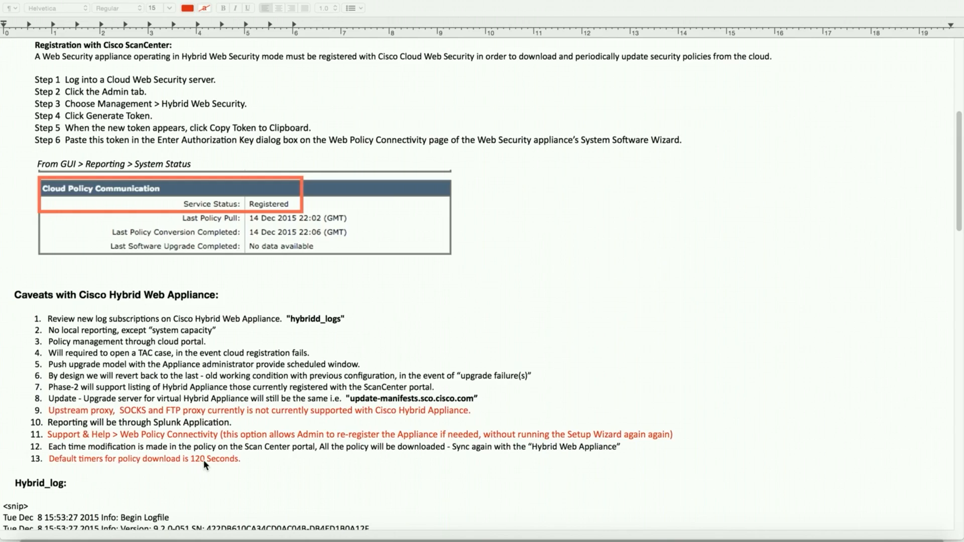
pyautogui.scroll(-2, 206, 460)
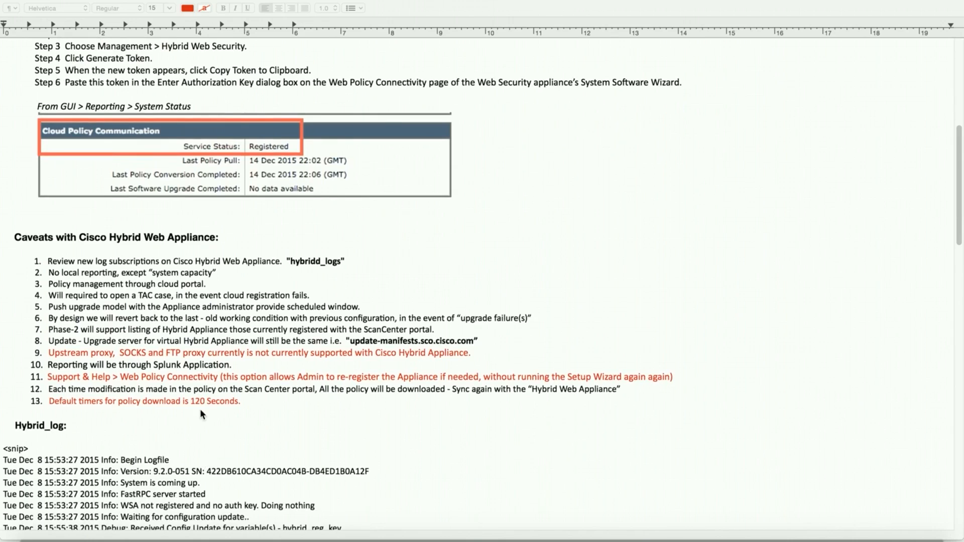
pyautogui.scroll(-8, 197, 411)
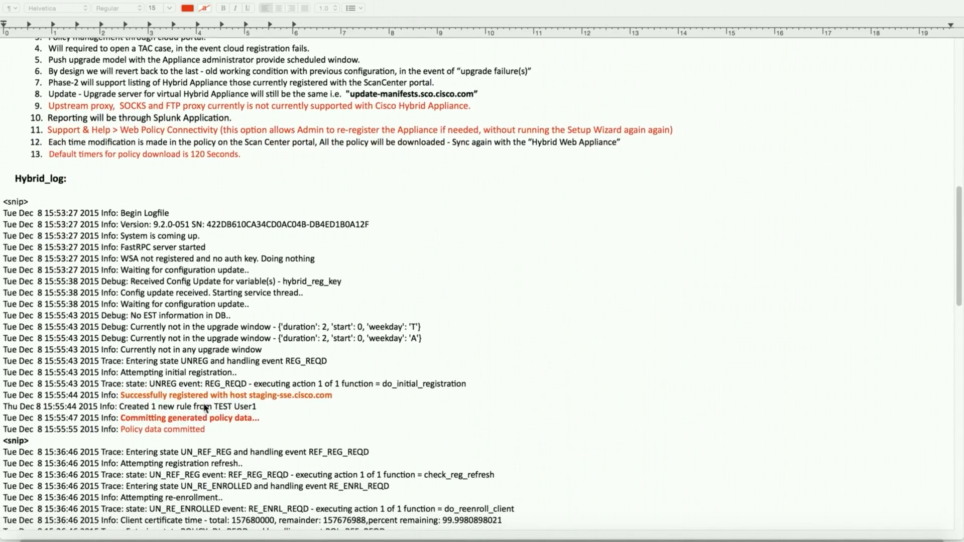
pyautogui.scroll(-4, 273, 307)
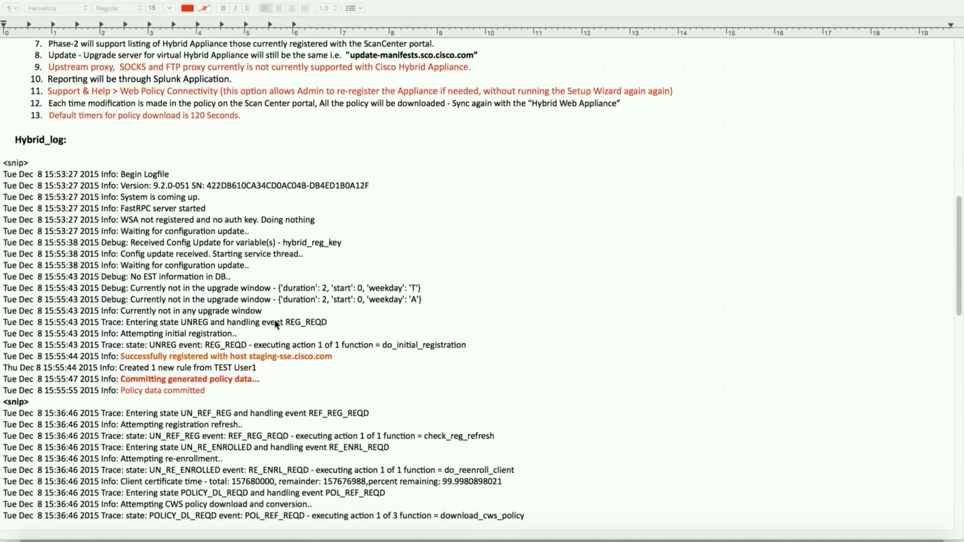
pyautogui.scroll(-10, 278, 340)
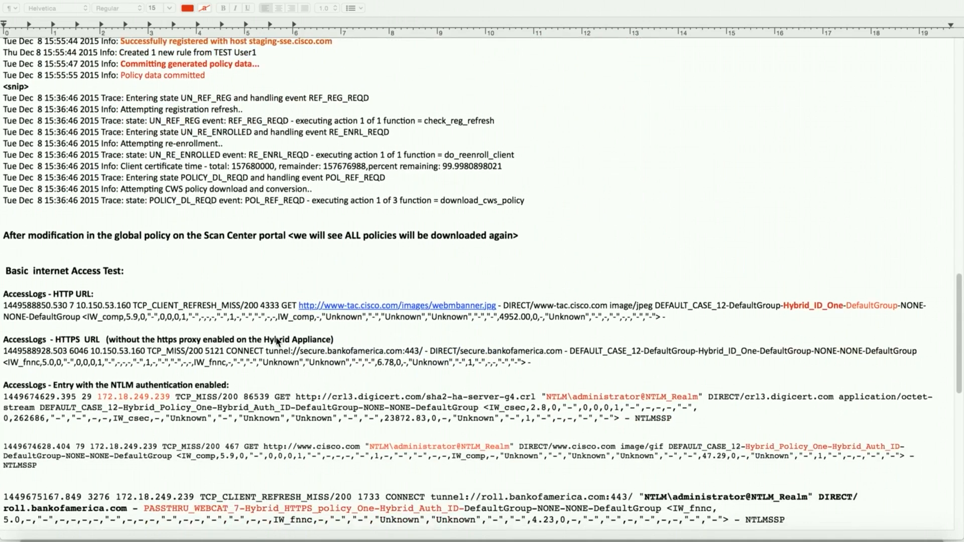
pyautogui.scroll(-8, 176, 357)
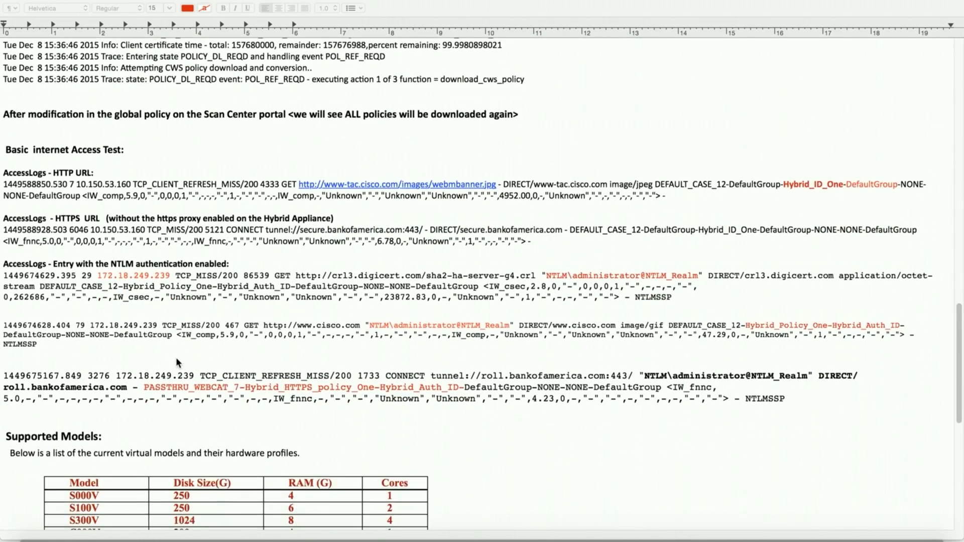
pyautogui.scroll(-13, 138, 390)
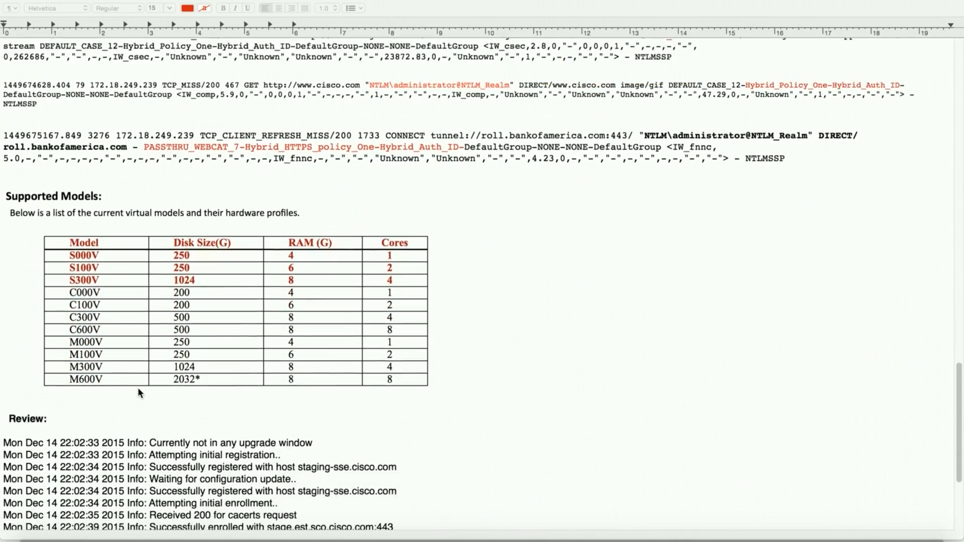
pyautogui.scroll(4, 139, 392)
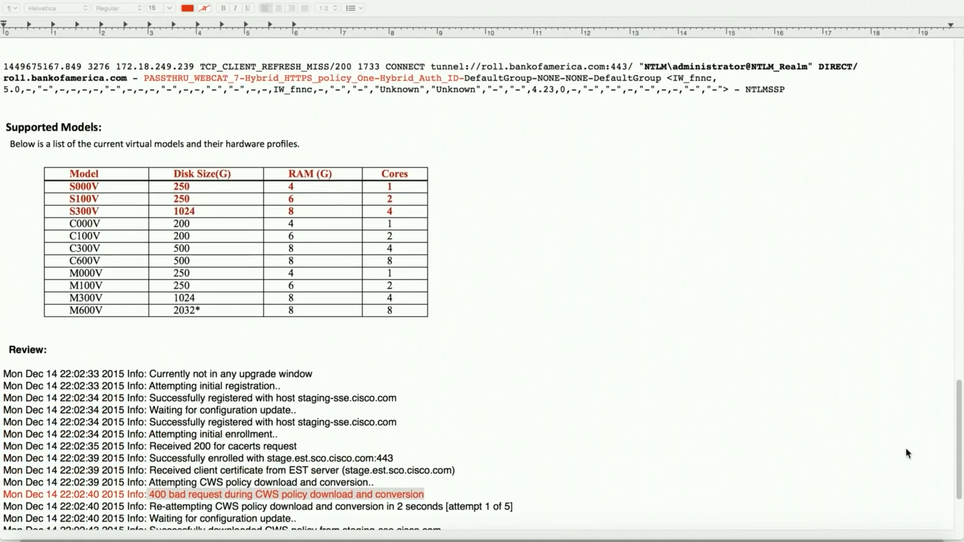
pyautogui.moveTo(960, 460); pyautogui.dragTo(961, 53)
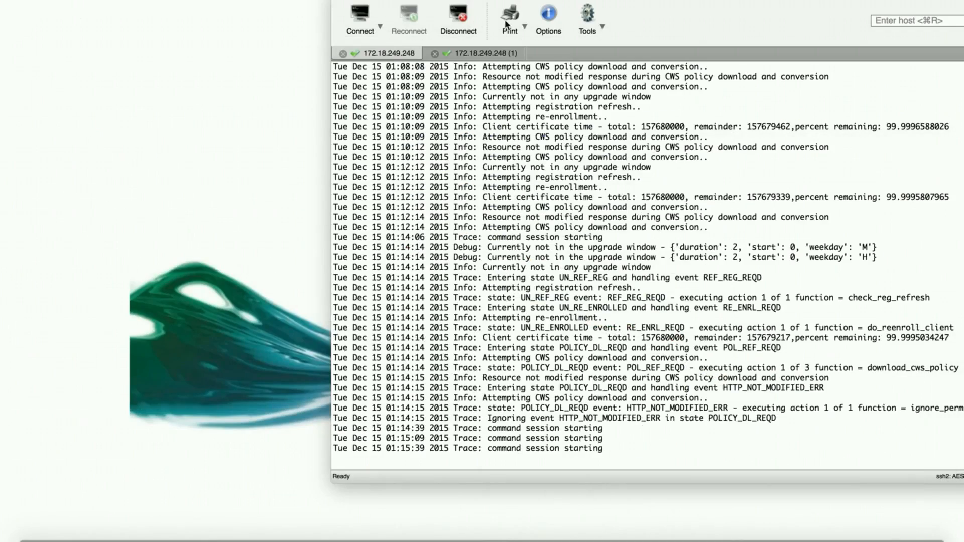
# Shift the SecureCRT terminal further left and restore the minimized browser
pyautogui.moveTo(677, 17); pyautogui.dragTo(514, 14)
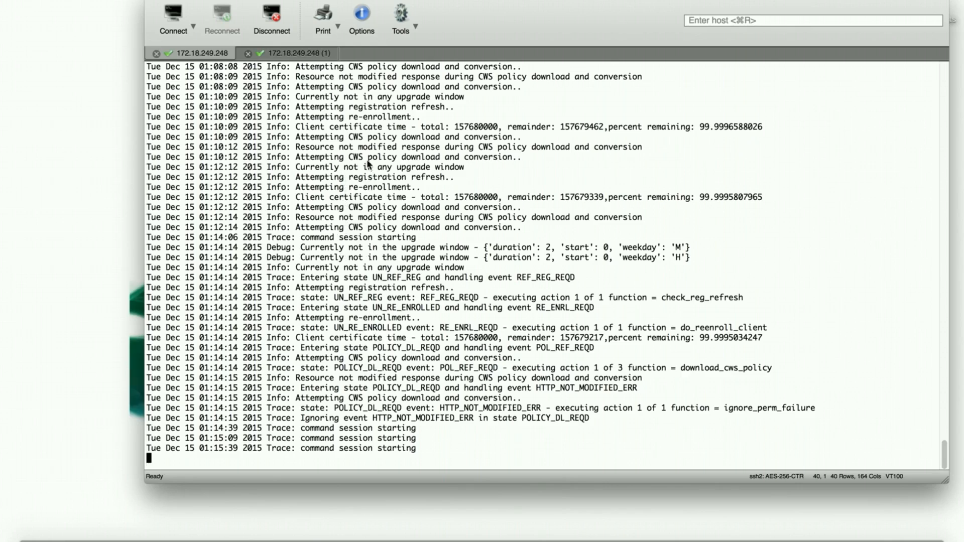
pyautogui.moveTo(620, 17); pyautogui.dragTo(564, 17)
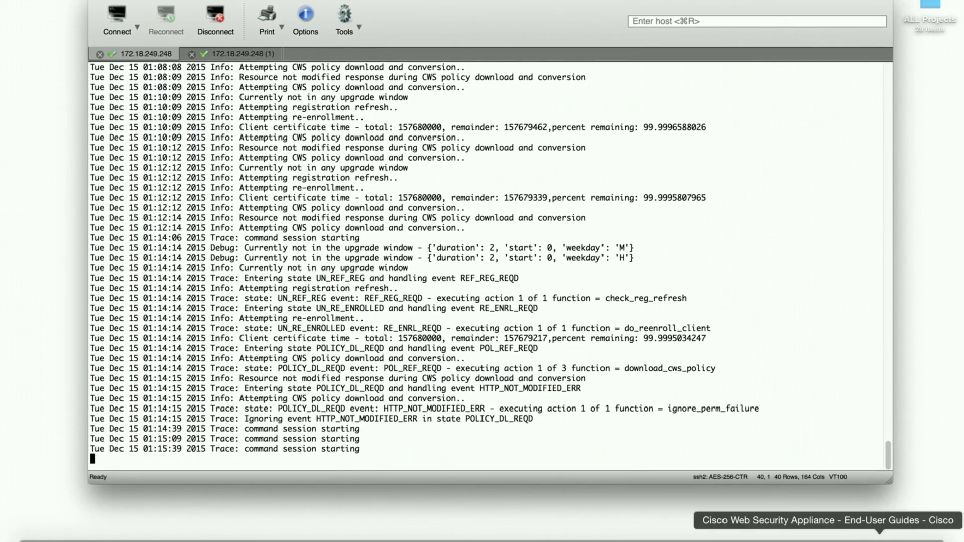
pyautogui.click(854, 540)
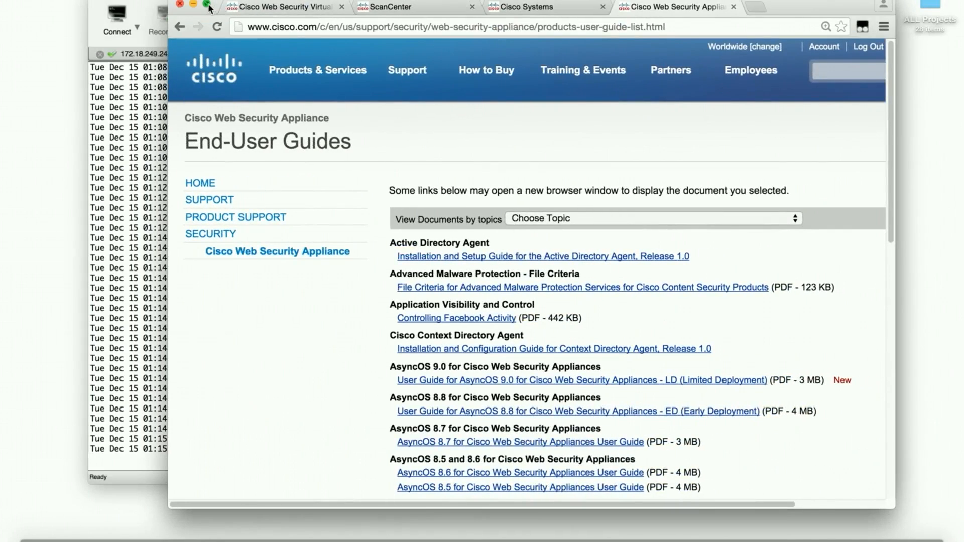
# Maximize the browser and open Upgrade and Update Settings' time windows for editing
pyautogui.click(206, 6)
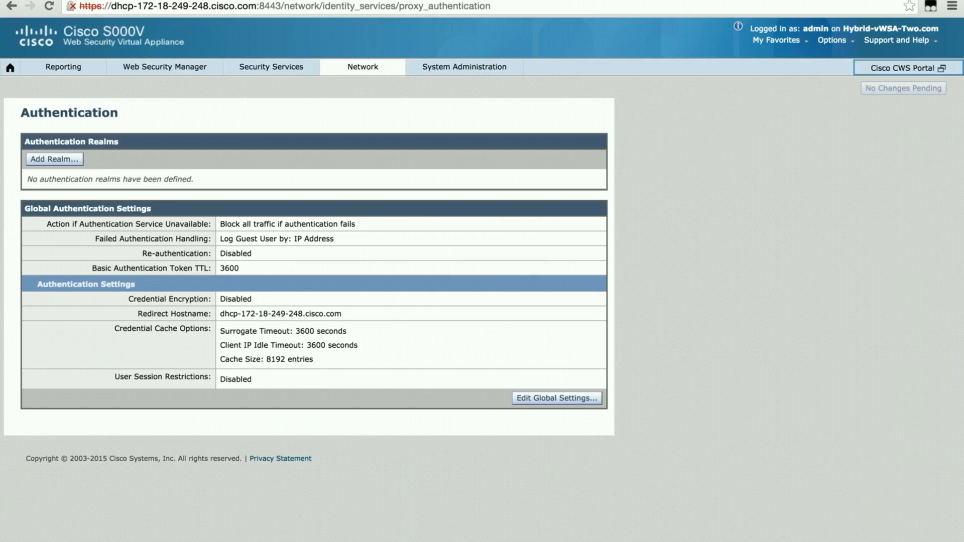
pyautogui.moveTo(483, 73)
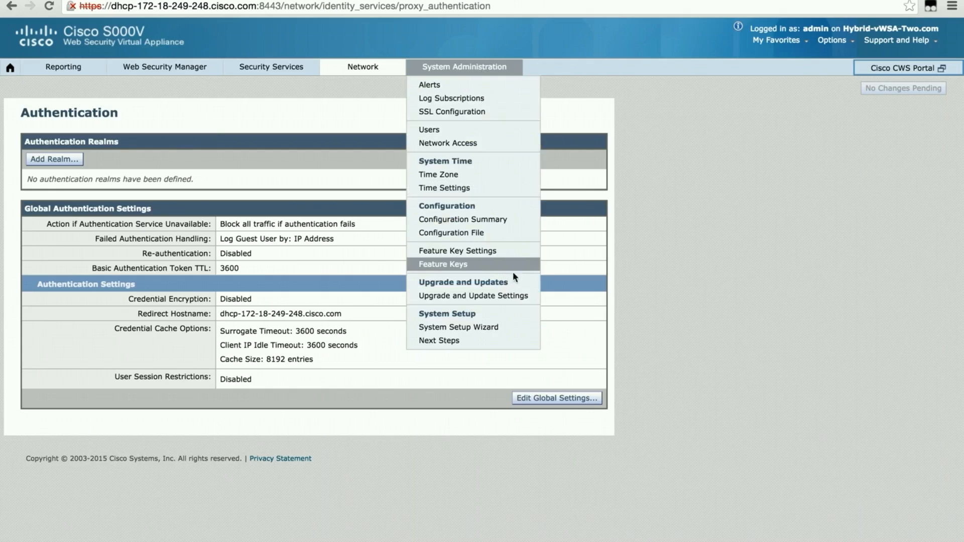
pyautogui.click(520, 301)
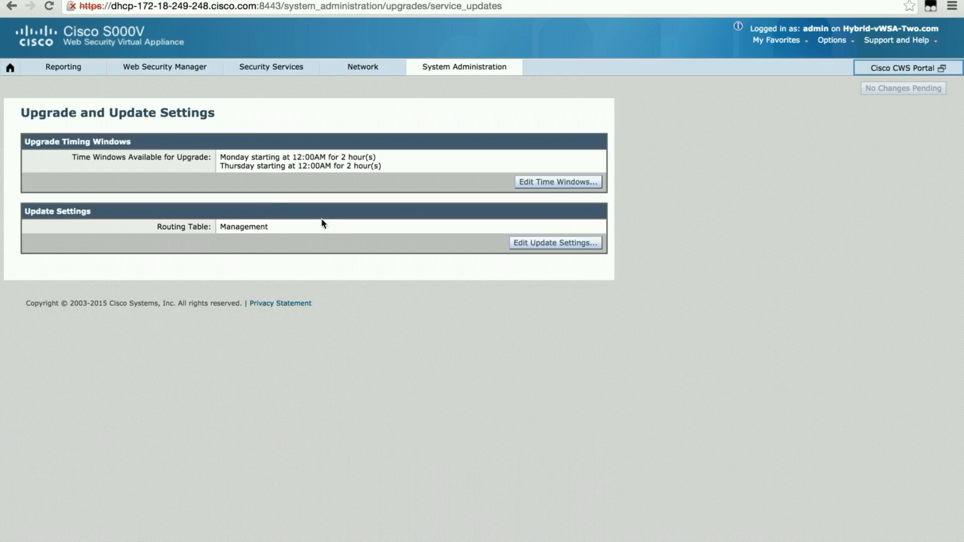
pyautogui.click(543, 183)
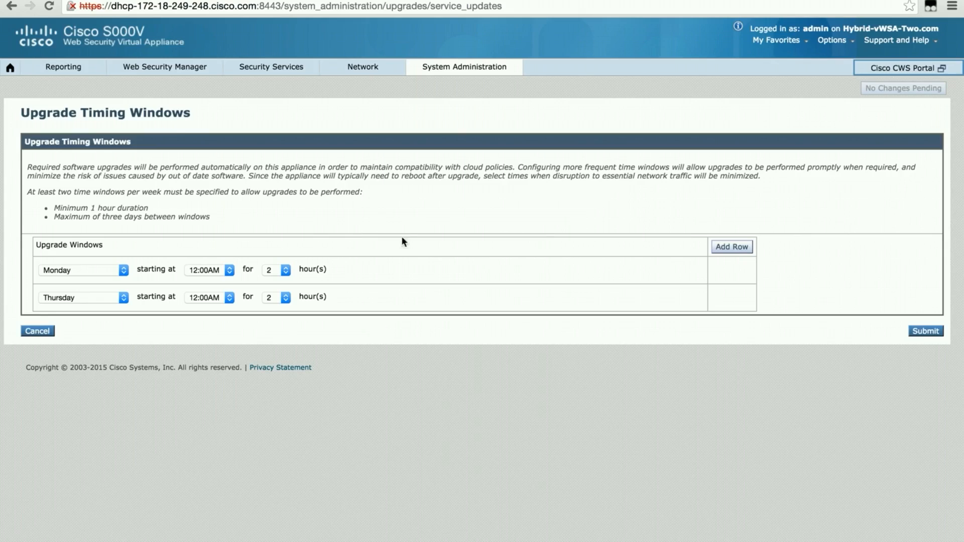
# Add five blank rows below the Monday and Thursday 12:00AM upgrade windows
pyautogui.click(741, 249)
pyautogui.click(742, 250)
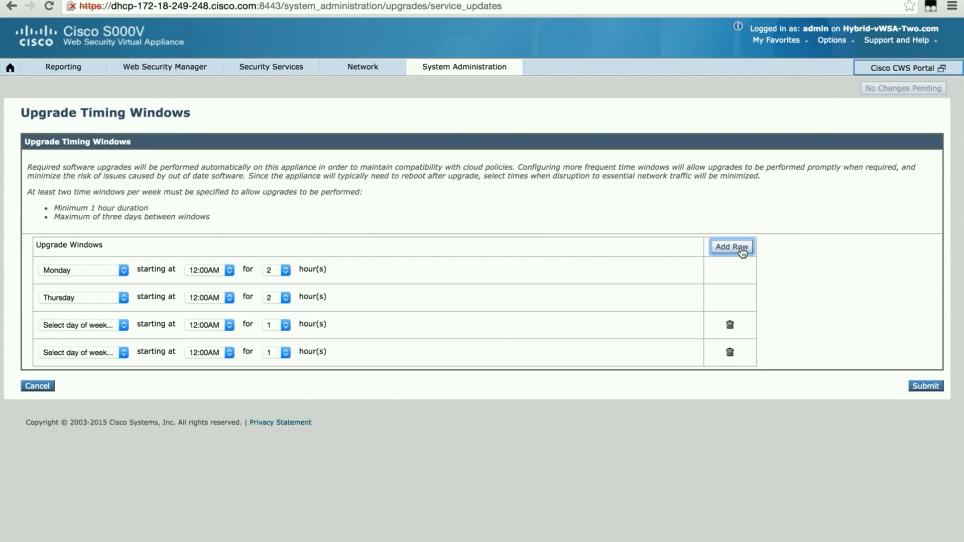
pyautogui.click(742, 250)
pyautogui.click(742, 250)
pyautogui.click(741, 250)
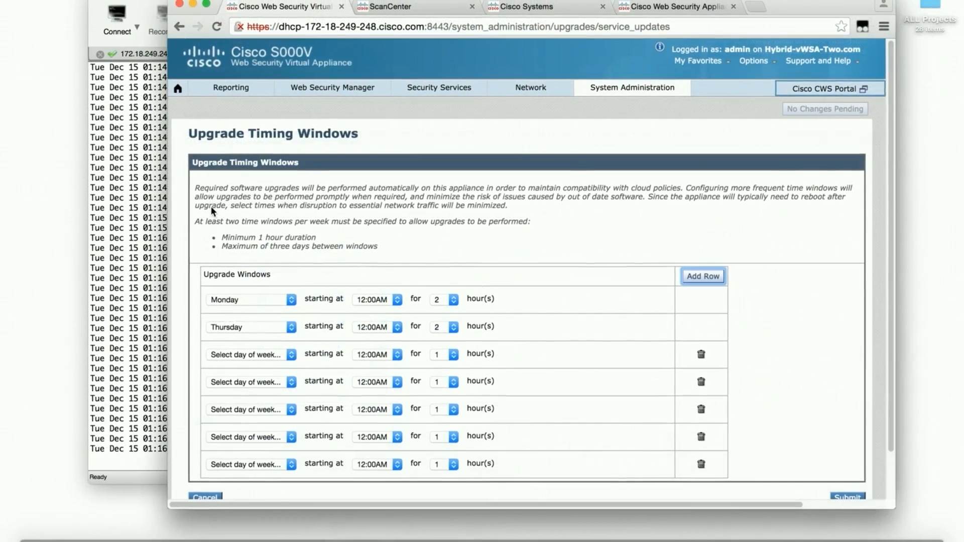
# Bring the hybridd log forward and search it for 'upgrade'
pyautogui.click(146, 237)
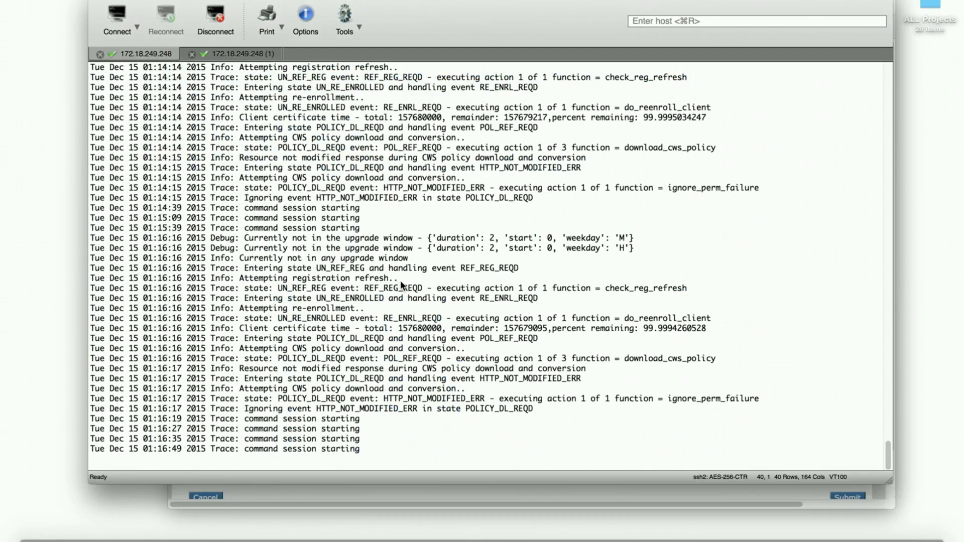
pyautogui.scroll(13, 402, 285)
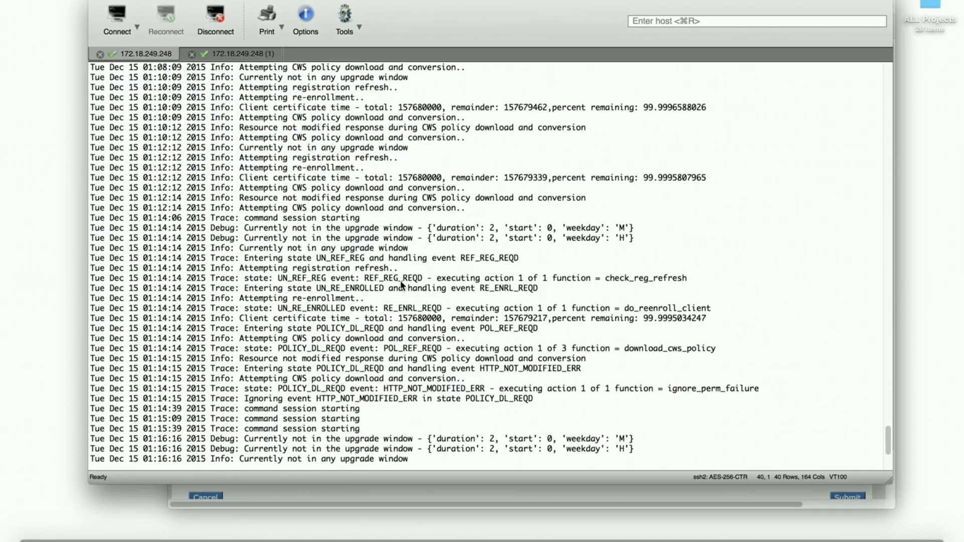
pyautogui.scroll(3, 402, 285)
pyautogui.scroll(-5, 402, 285)
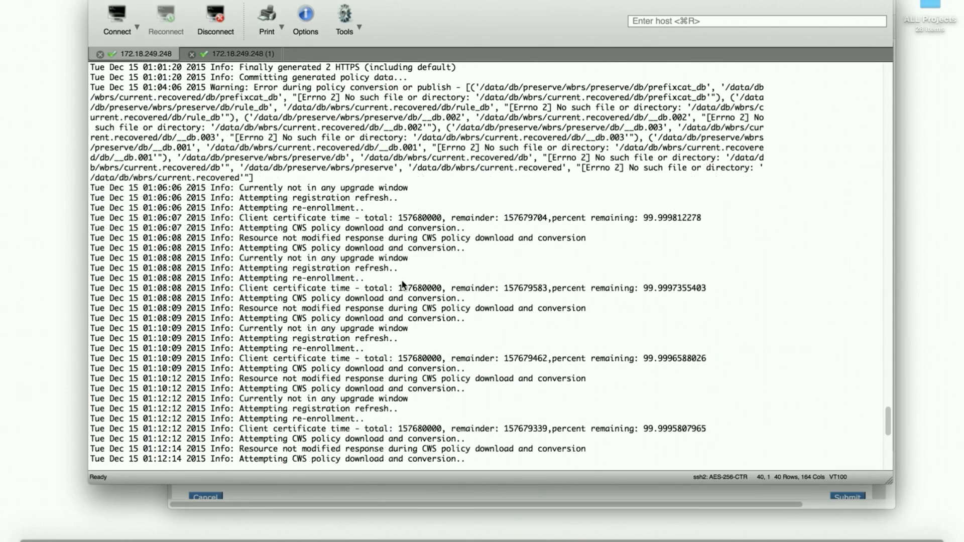
pyautogui.press('super+f')
pyautogui.write('upf')
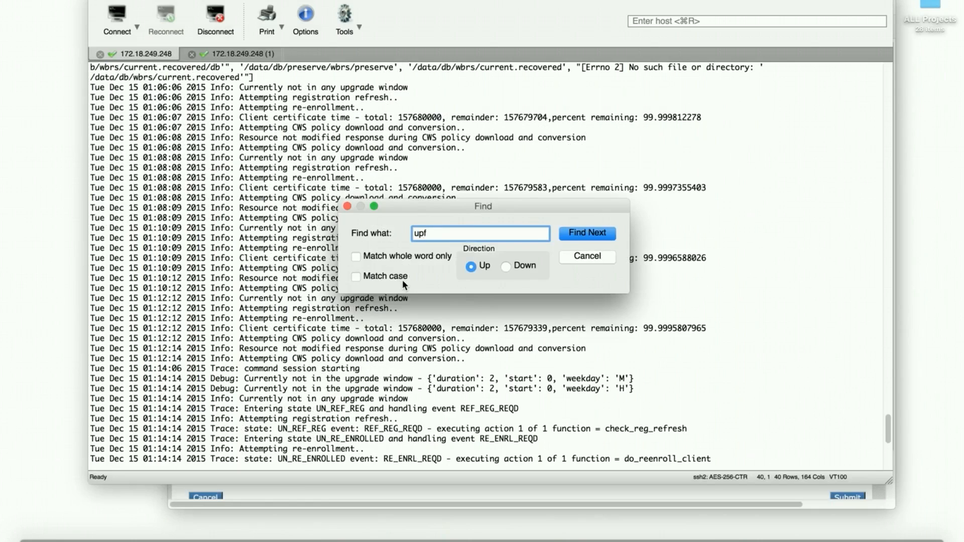
pyautogui.press('BackSpace')
pyautogui.write('grade')
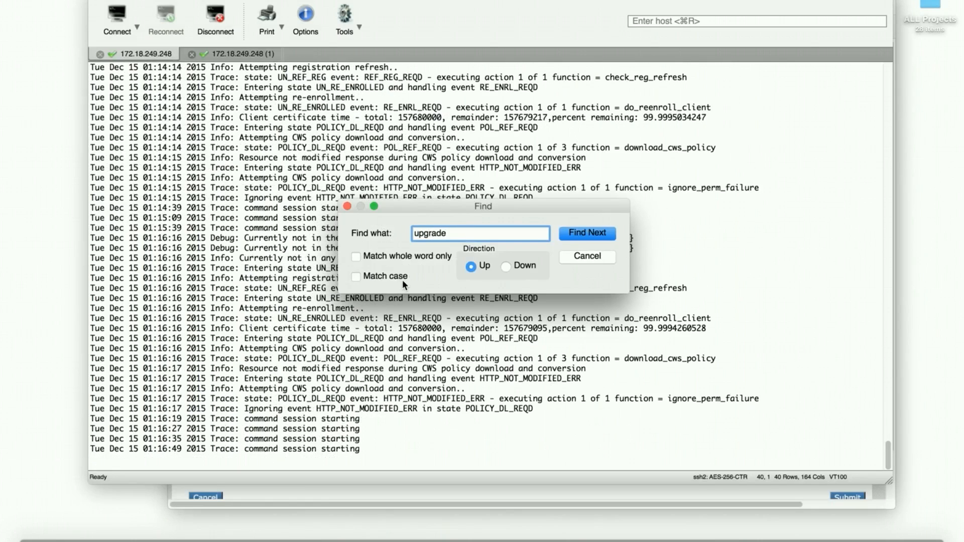
# Highlight the 'Currently not in any upgrade window' entry and shift the terminal left
pyautogui.moveTo(439, 203); pyautogui.dragTo(574, 300)
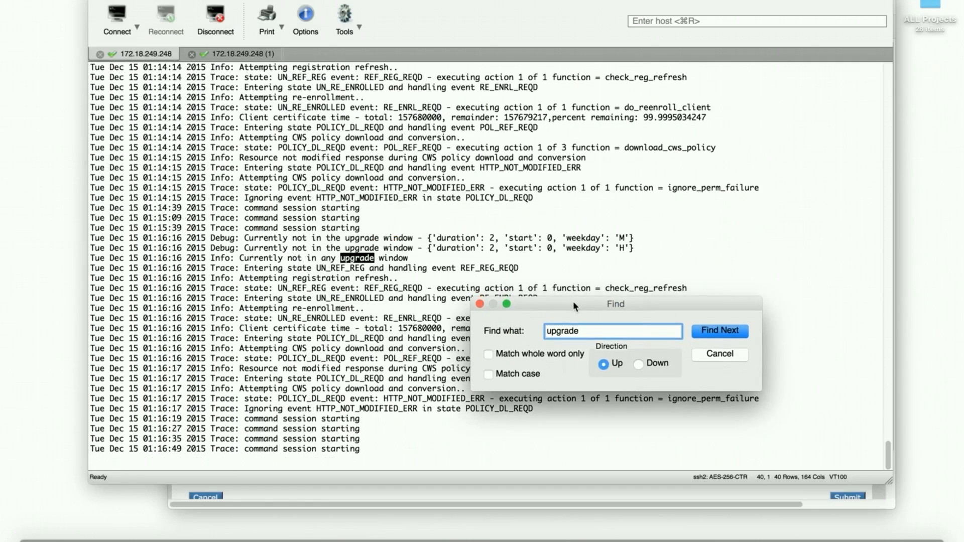
pyautogui.click(719, 354)
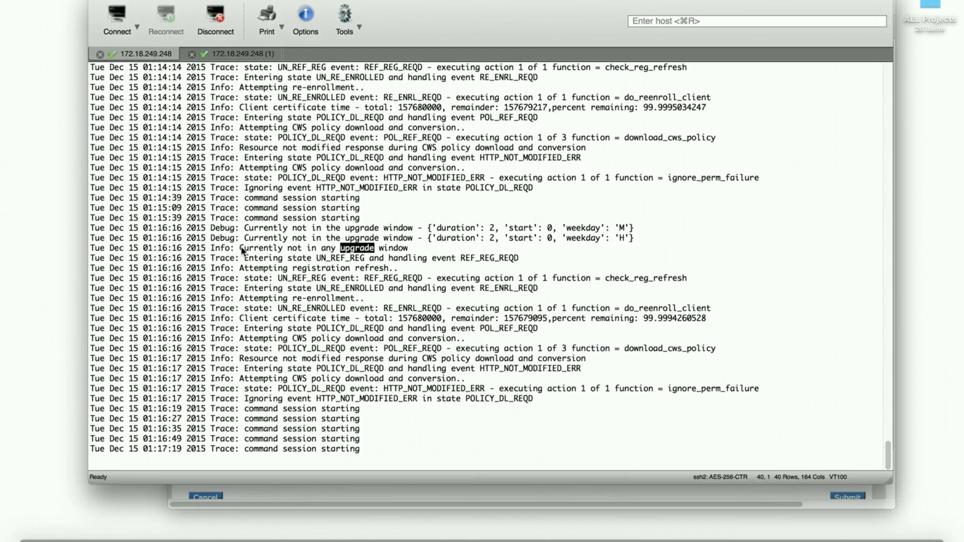
pyautogui.moveTo(242, 251); pyautogui.dragTo(409, 248)
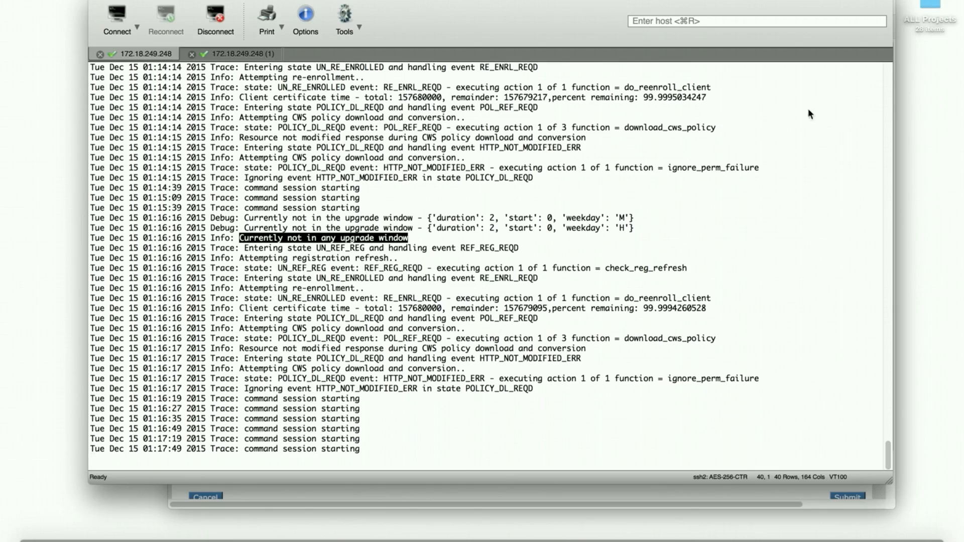
pyautogui.moveTo(570, 34); pyautogui.dragTo(517, 33)
# Cancel the unsaved extra upgrade window rows, keeping only the Monday and Thursday windows
pyautogui.click(845, 232)
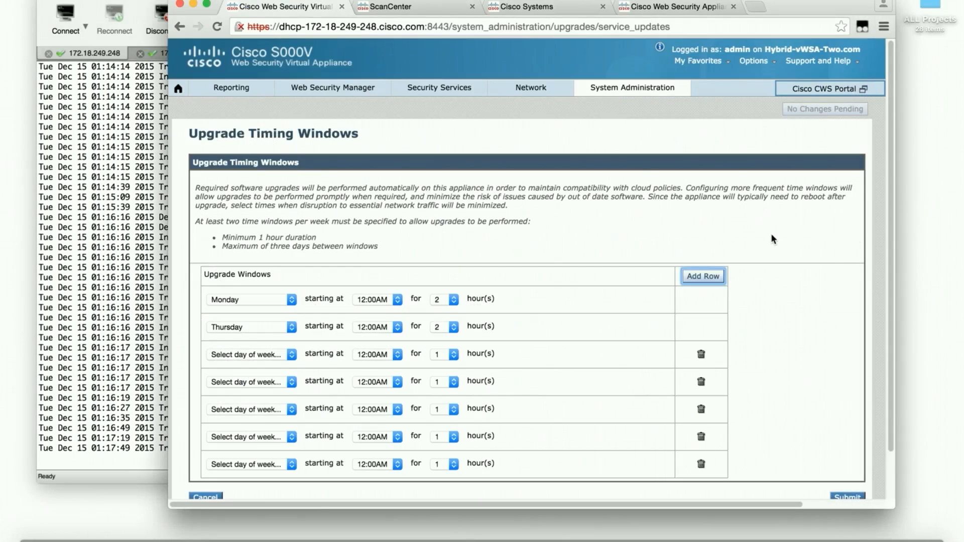
pyautogui.scroll(-2, 577, 279)
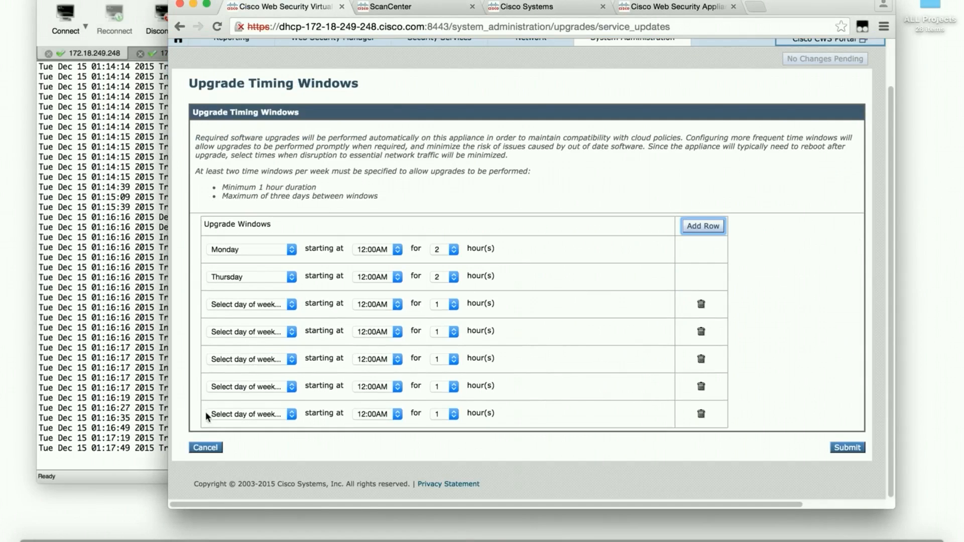
pyautogui.click(211, 451)
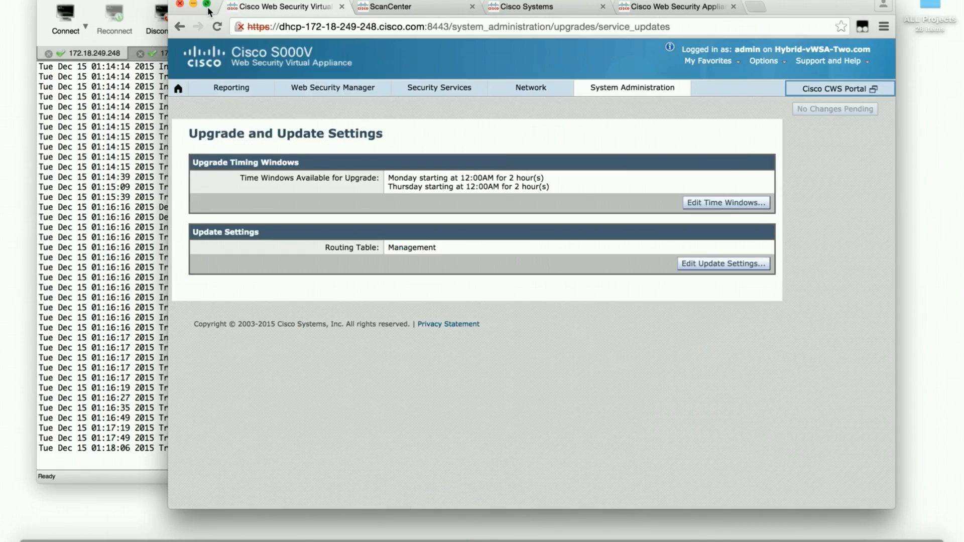
# Toggle the browser through full screen and back, then minimize the browser and SecureCRT
pyautogui.click(207, 4)
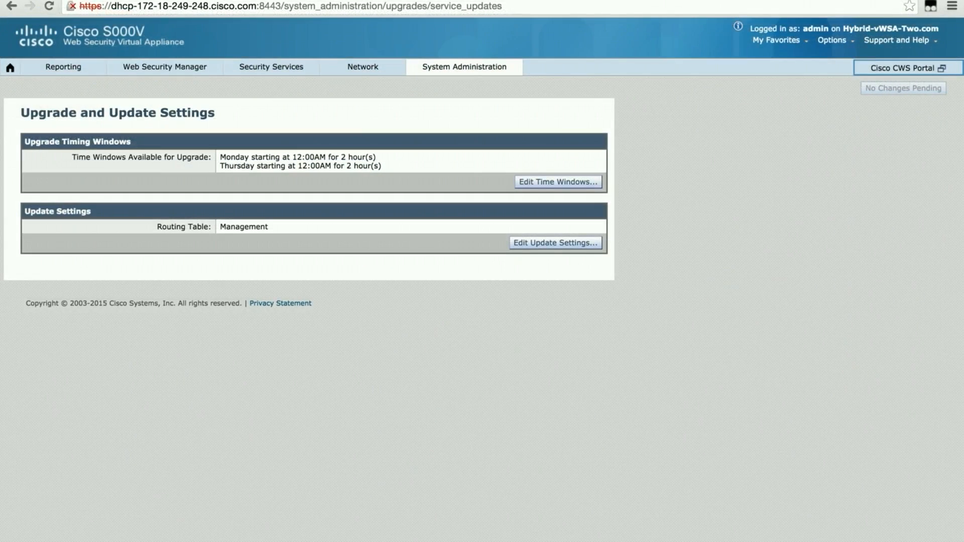
pyautogui.click(39, 1)
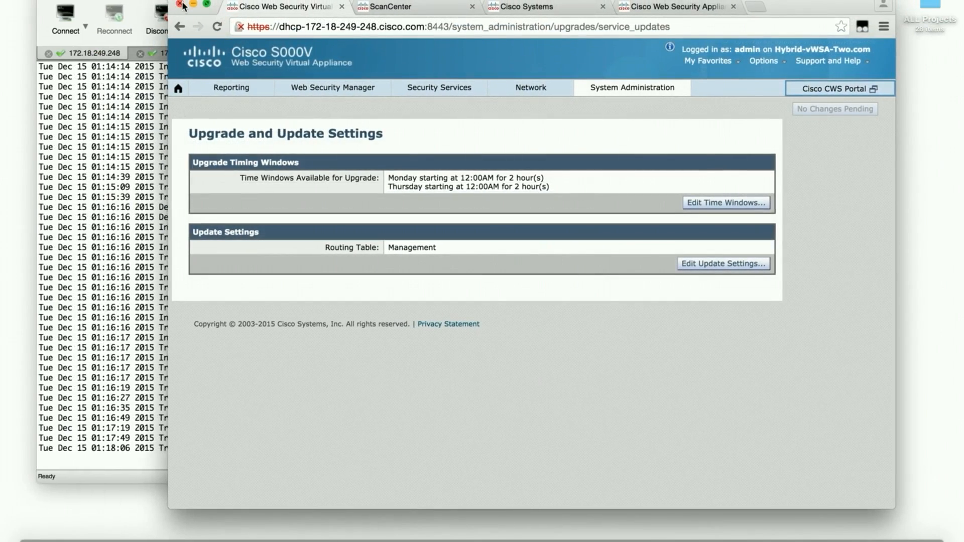
pyautogui.click(193, 5)
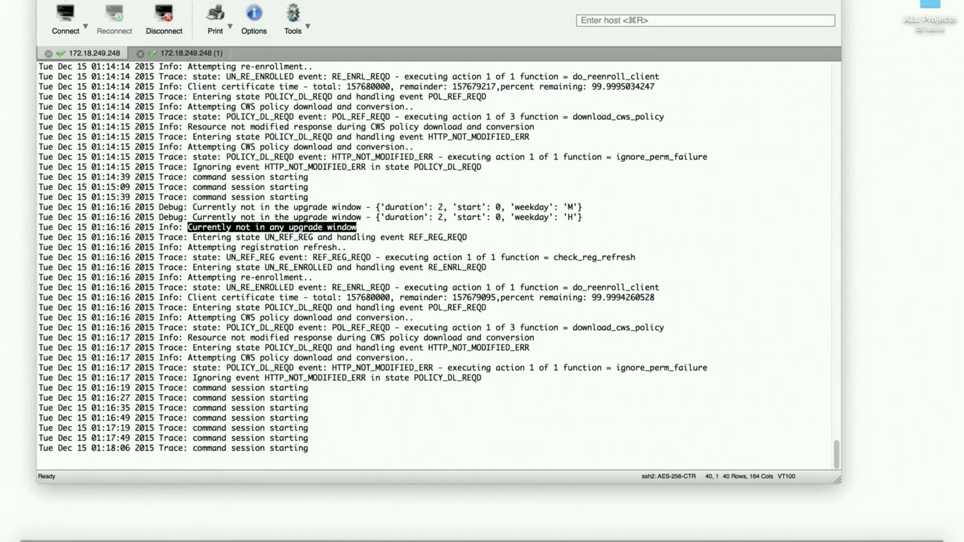
pyautogui.click(59, 1)
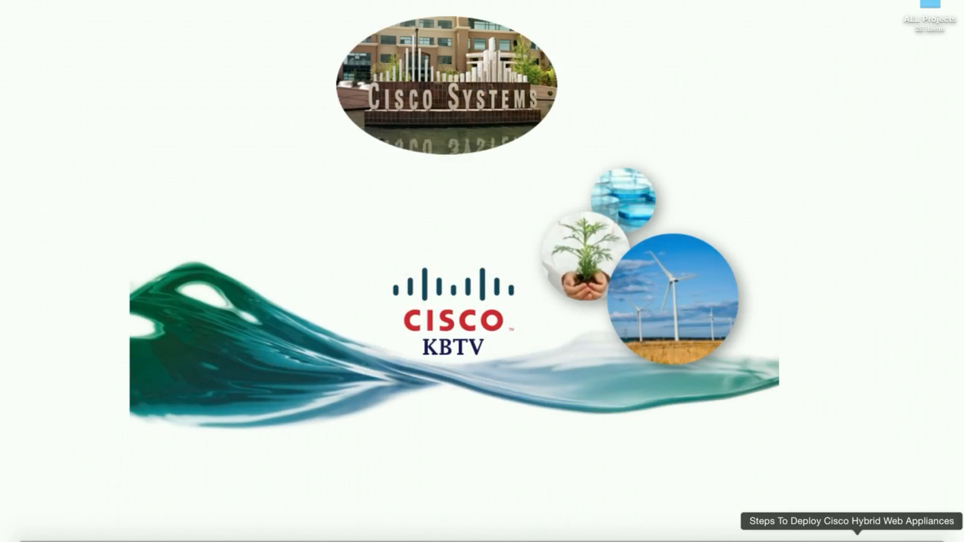
# Restore the TextEdit deployment notes from the Dock and skim Parts 2–3 and the Caveats list
pyautogui.click(858, 540)
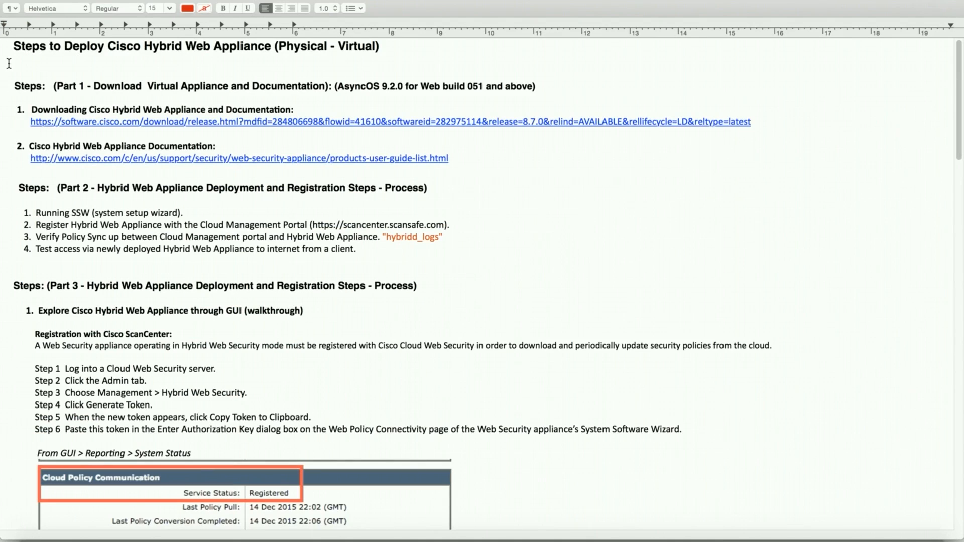
pyautogui.scroll(-5, 6, 65)
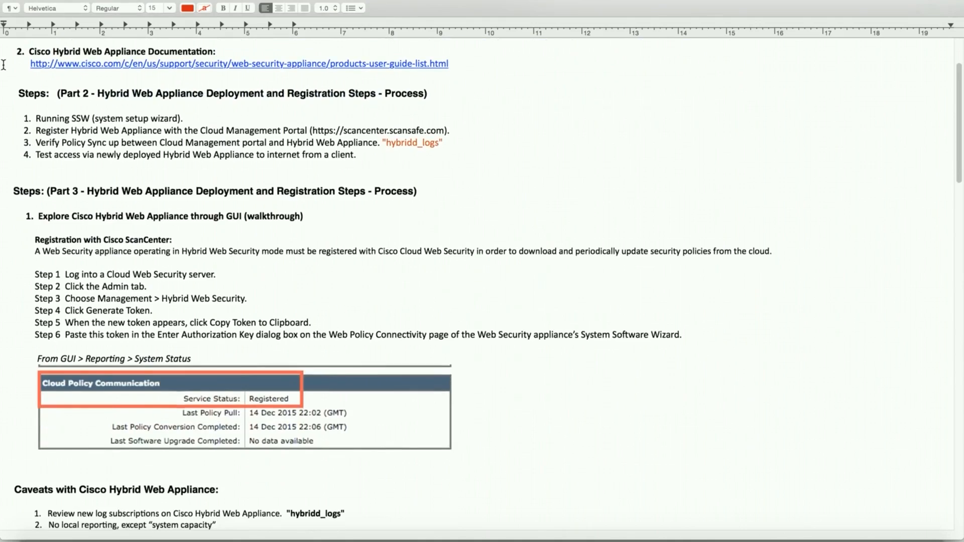
pyautogui.scroll(5, 5, 65)
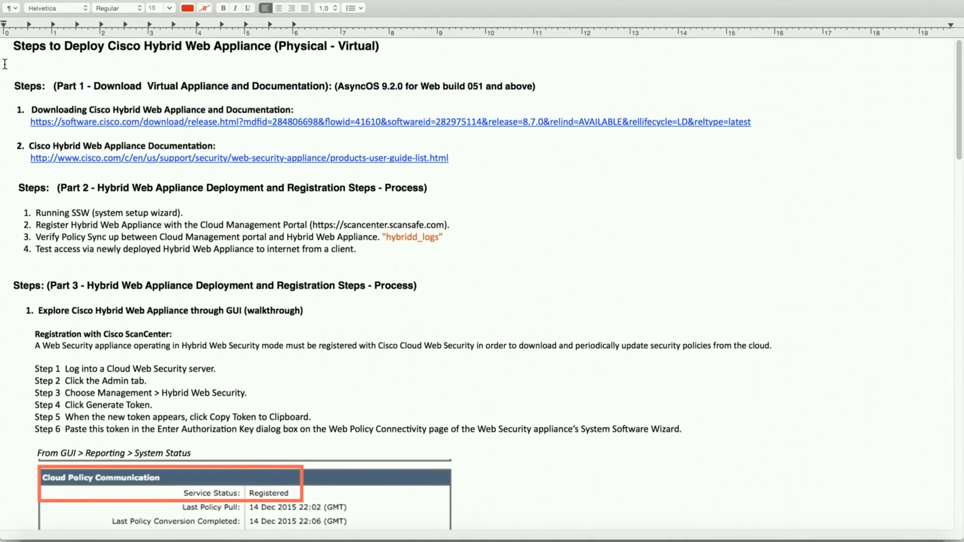